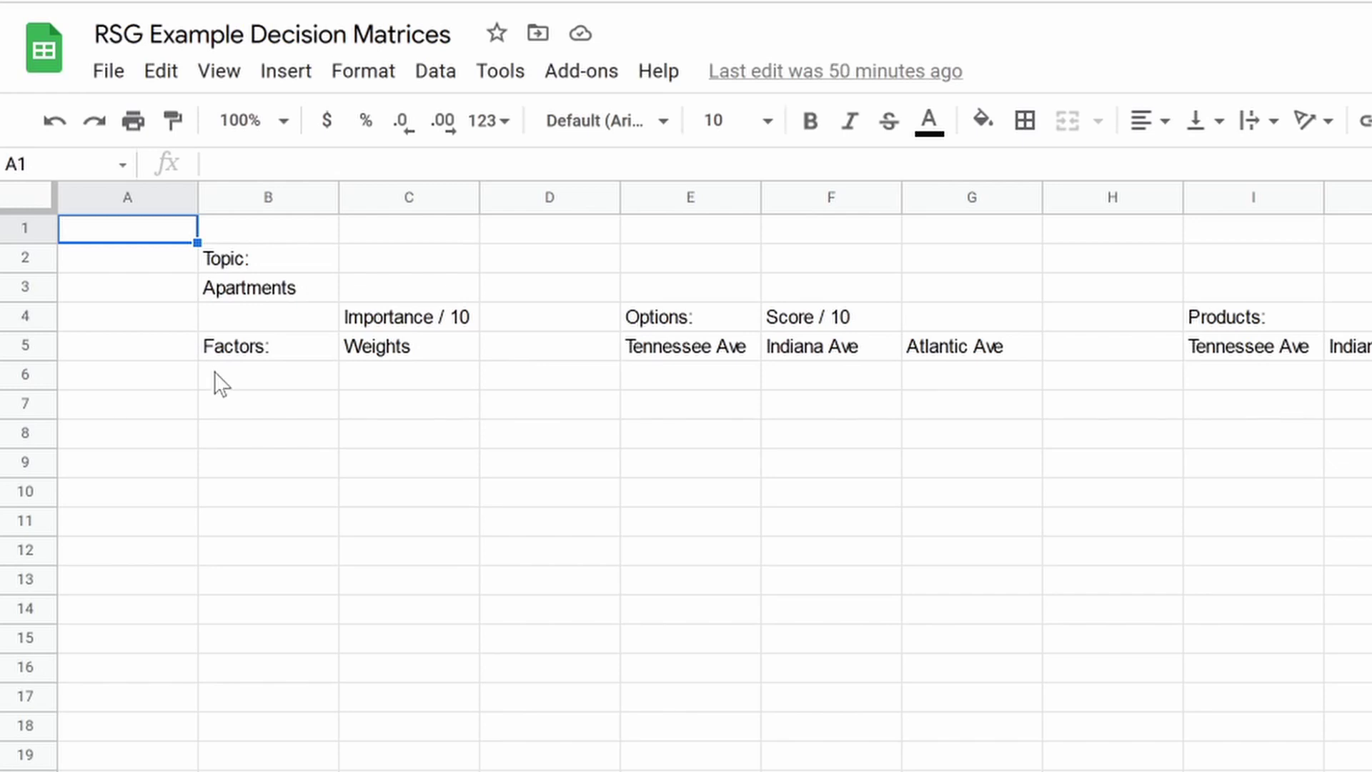
List the factors Costs, Location, Building Quality, Utilities and Neighbors in cells B6 to B10
left_click(211, 376)
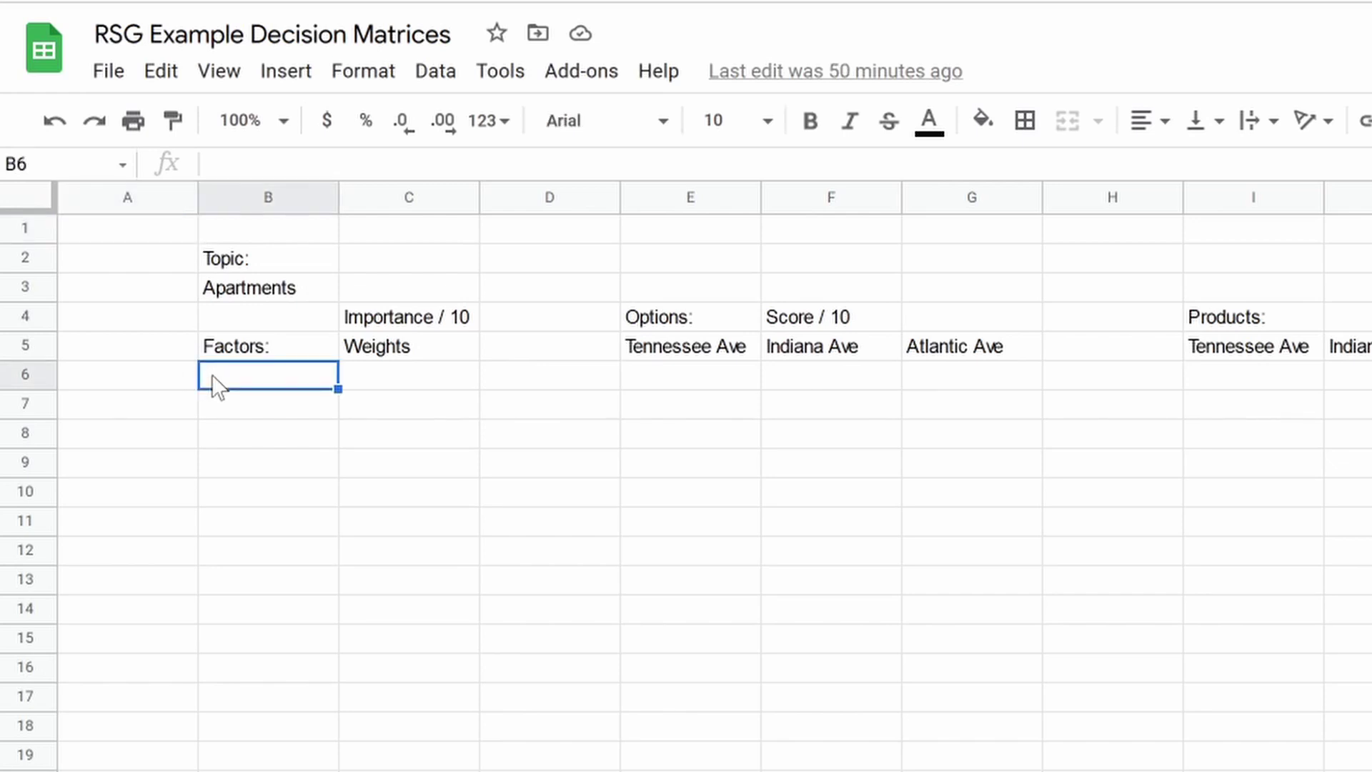
type("Costs")
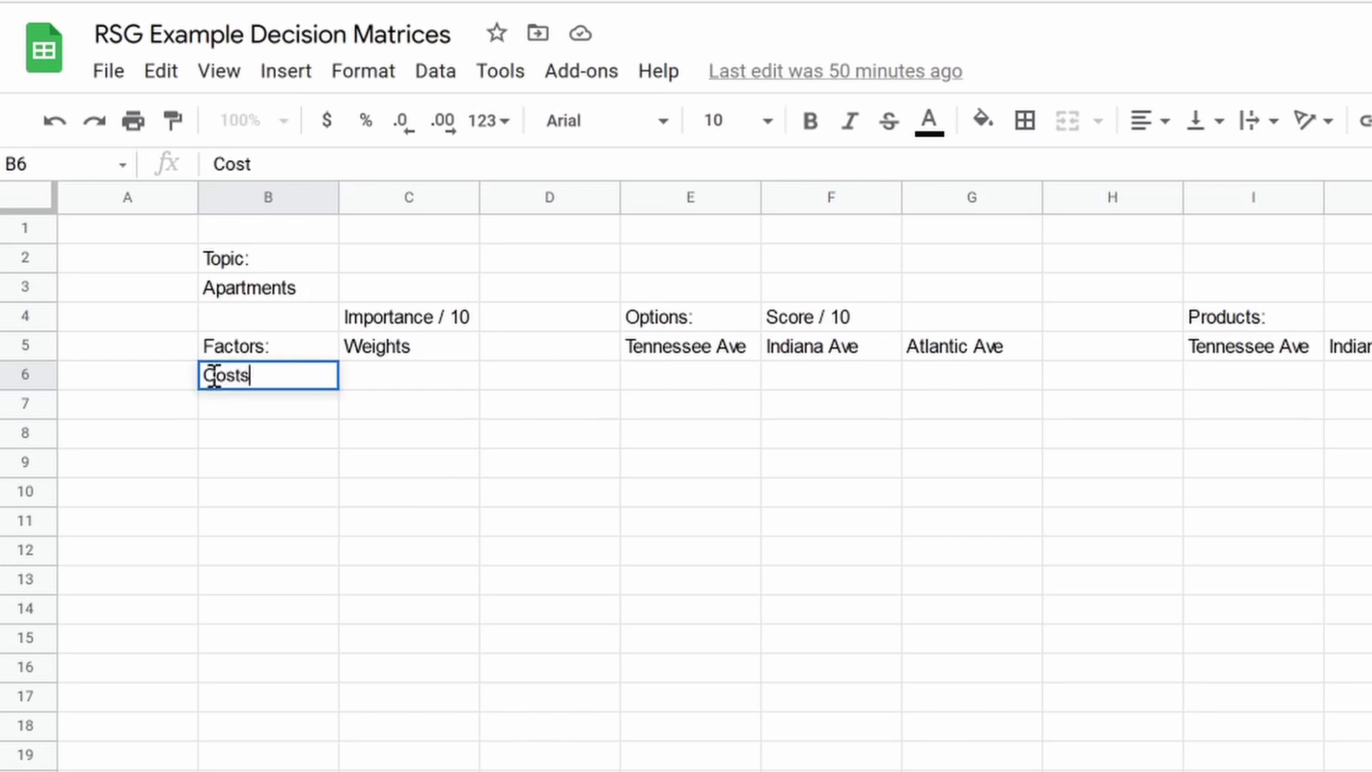
key("Return")
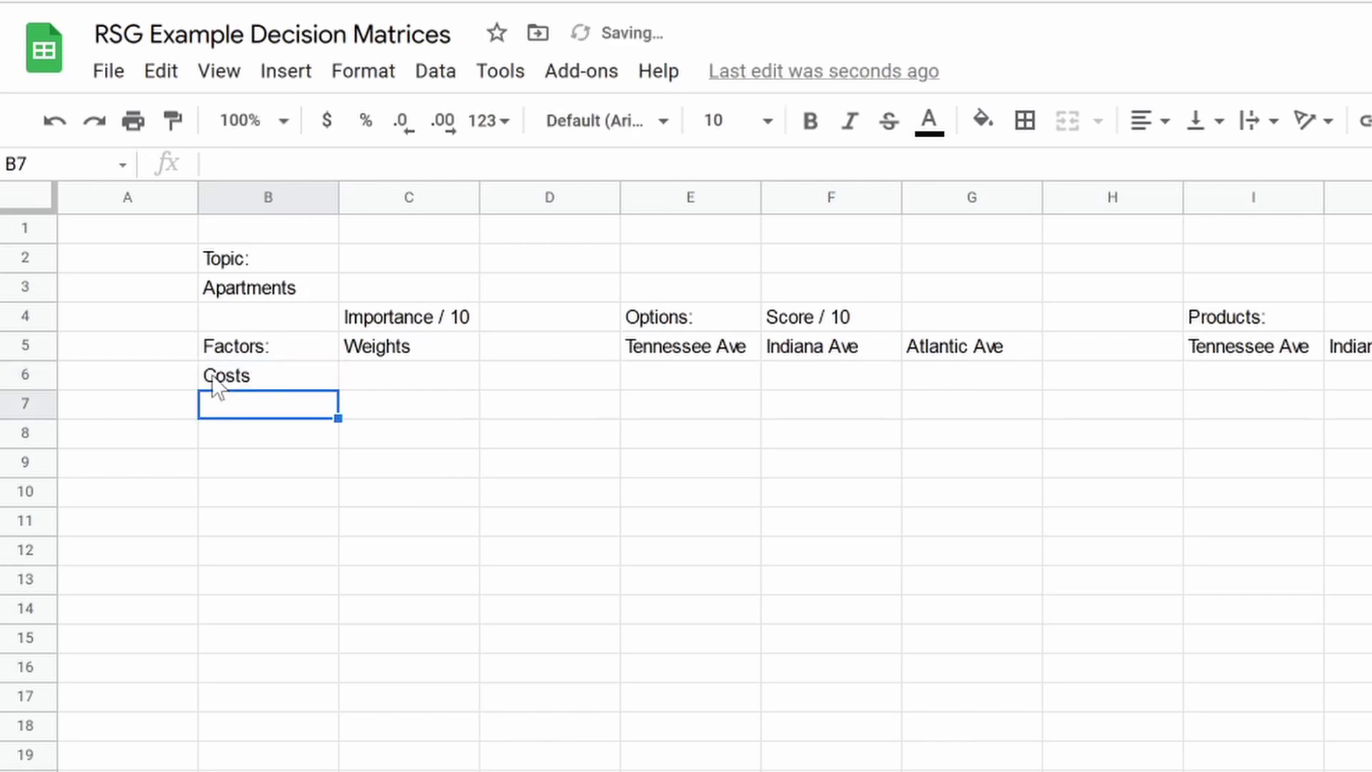
type("Location")
key("Return")
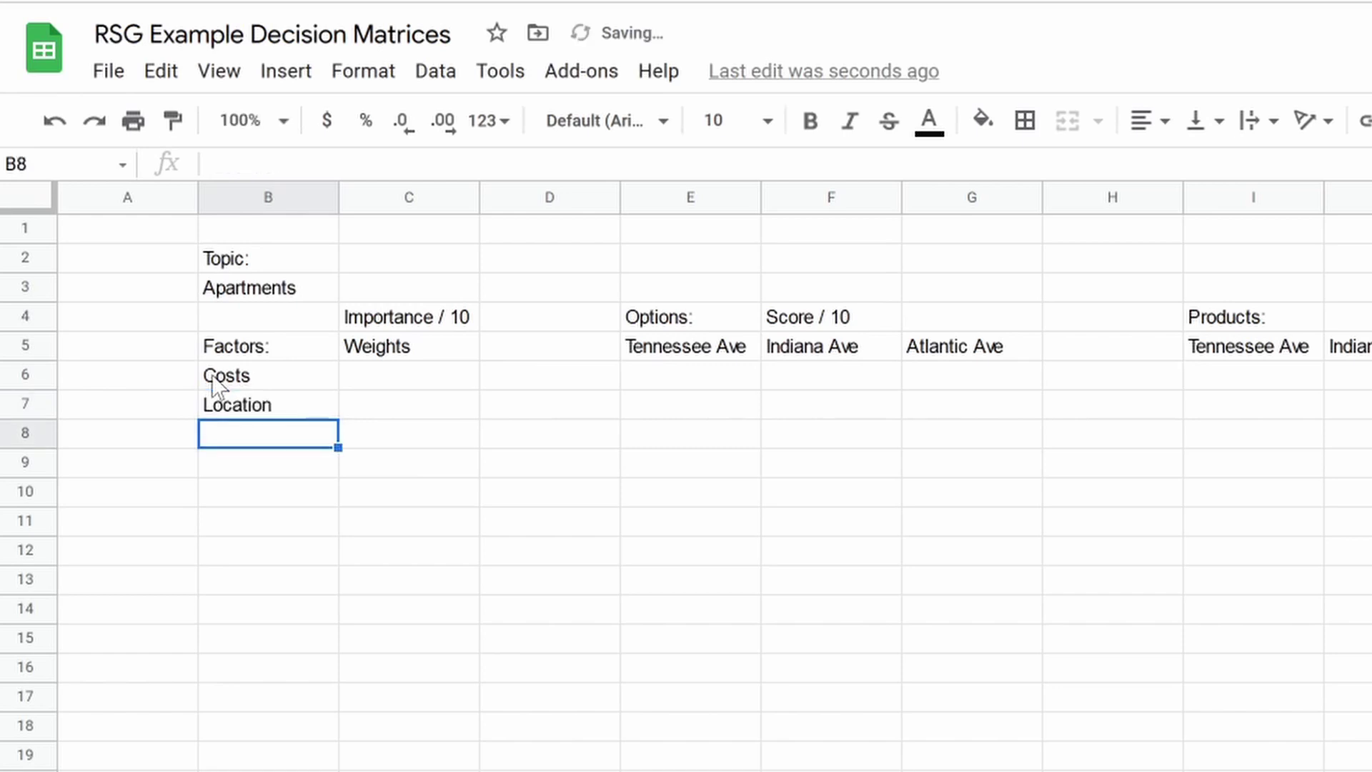
type("Bui")
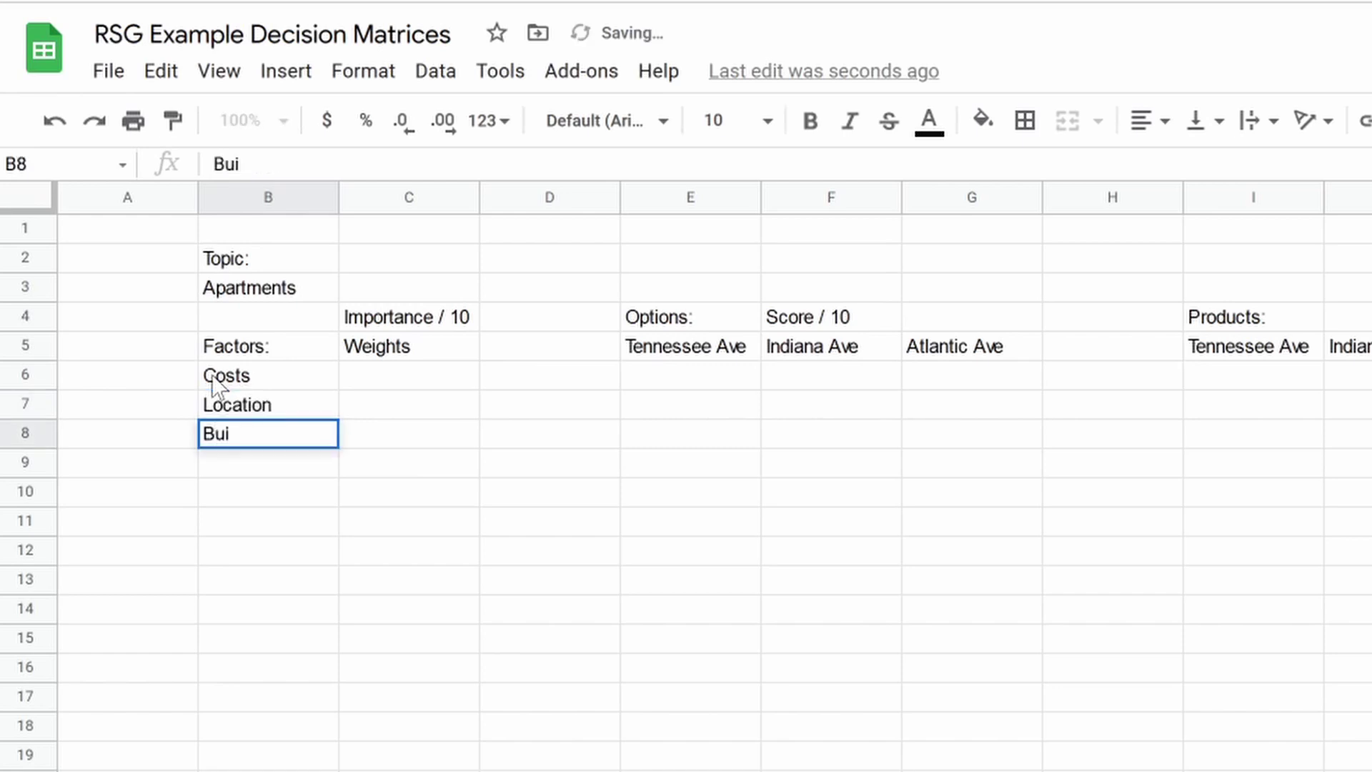
type("lding Quality")
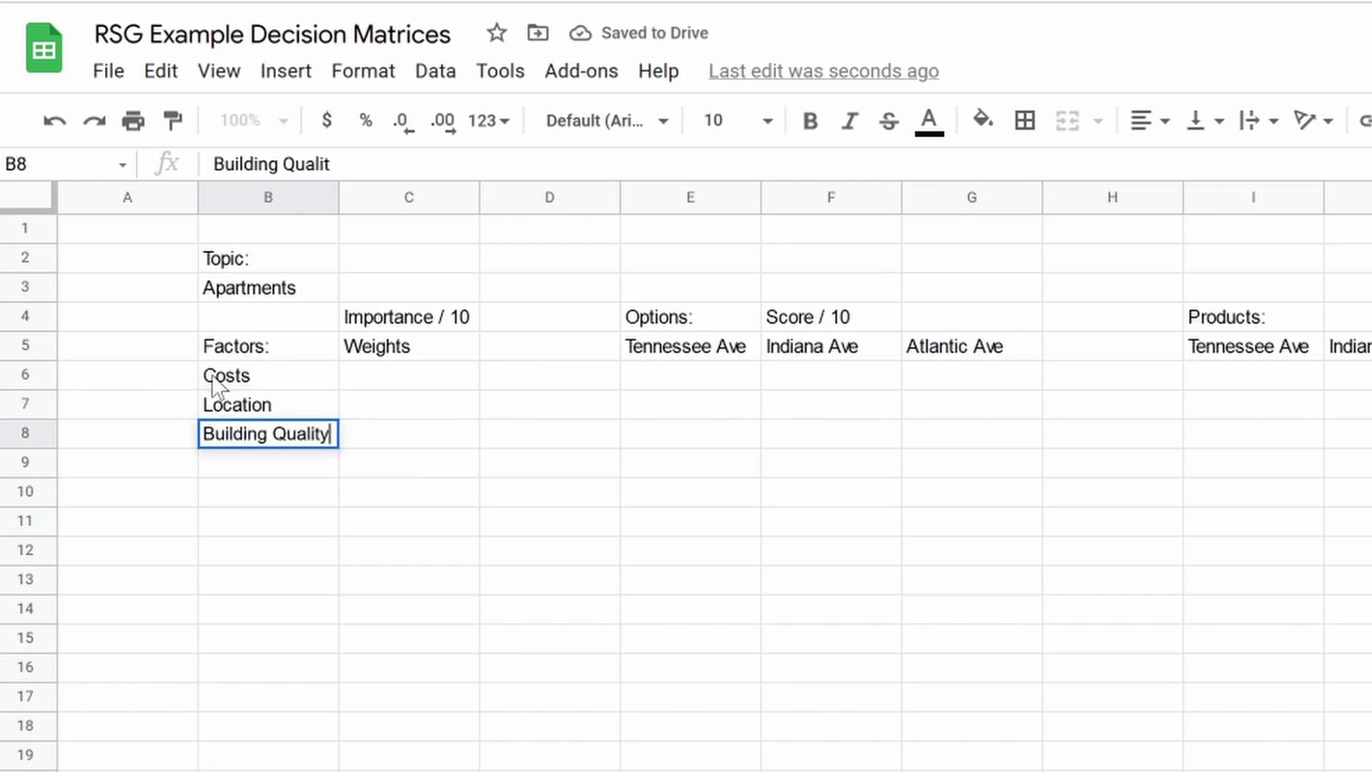
key("Return")
type("Utilities")
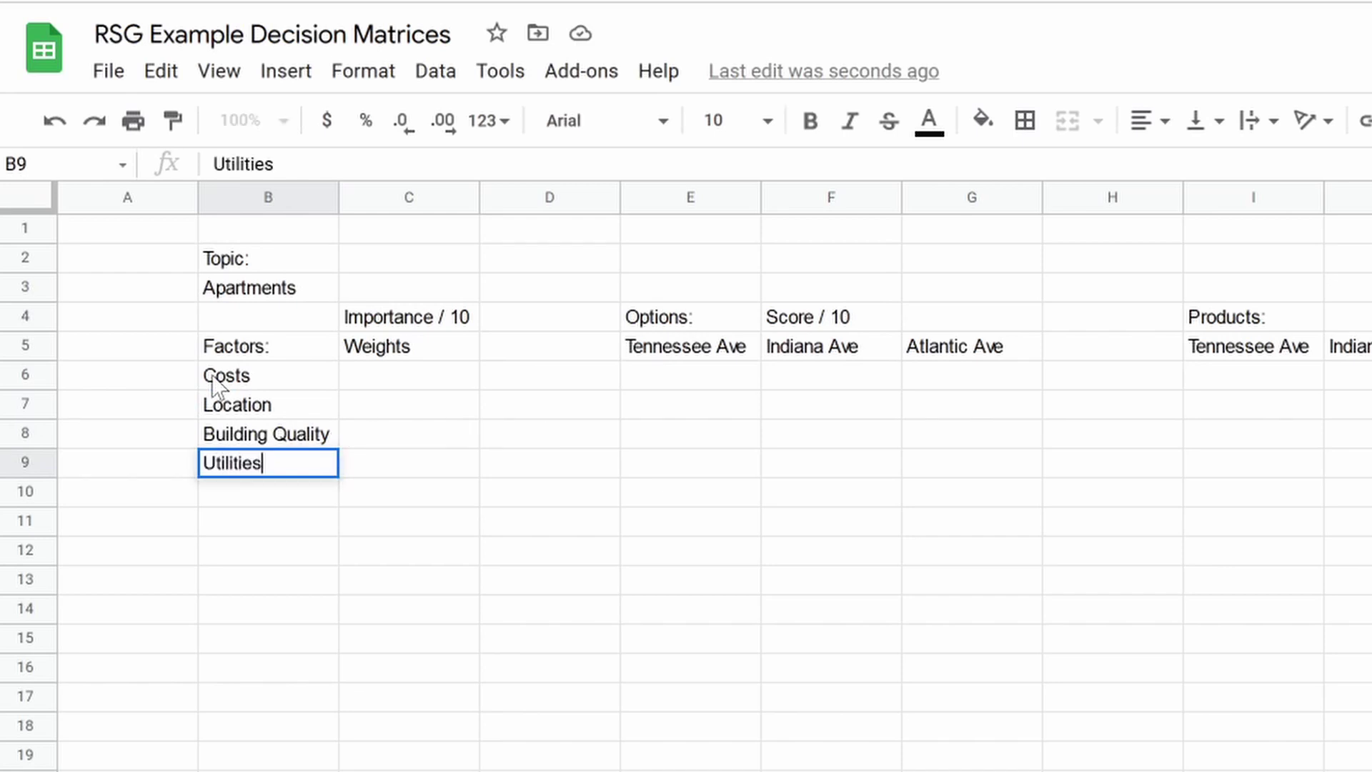
key("Return")
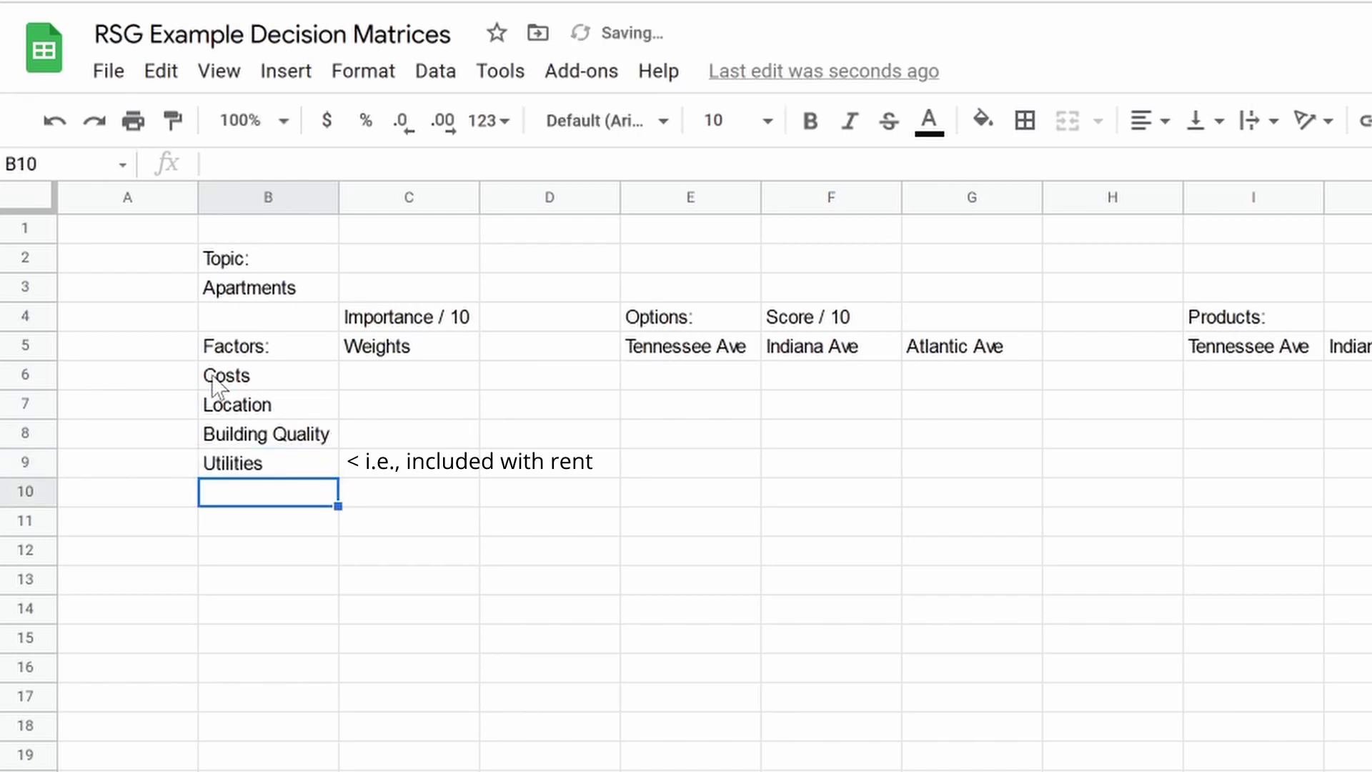
type("Neighbors")
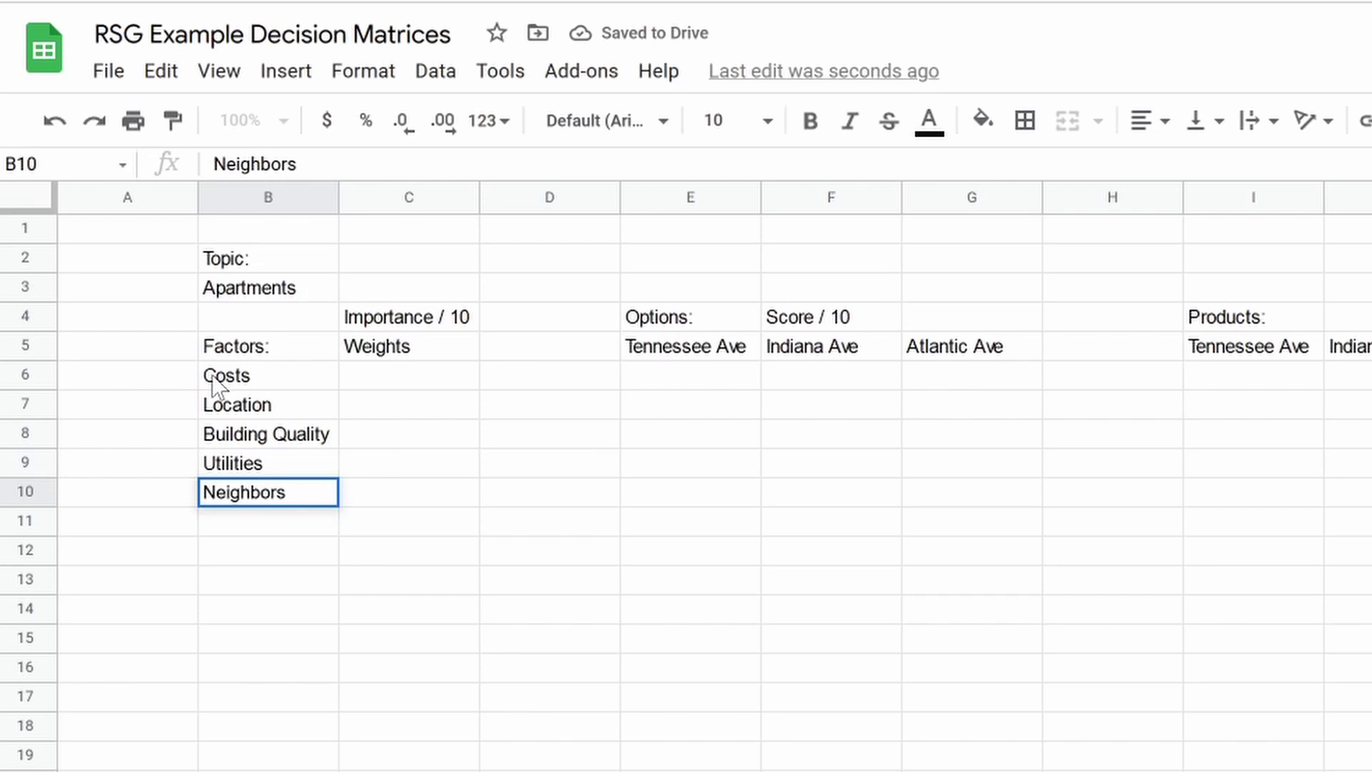
key("Return")
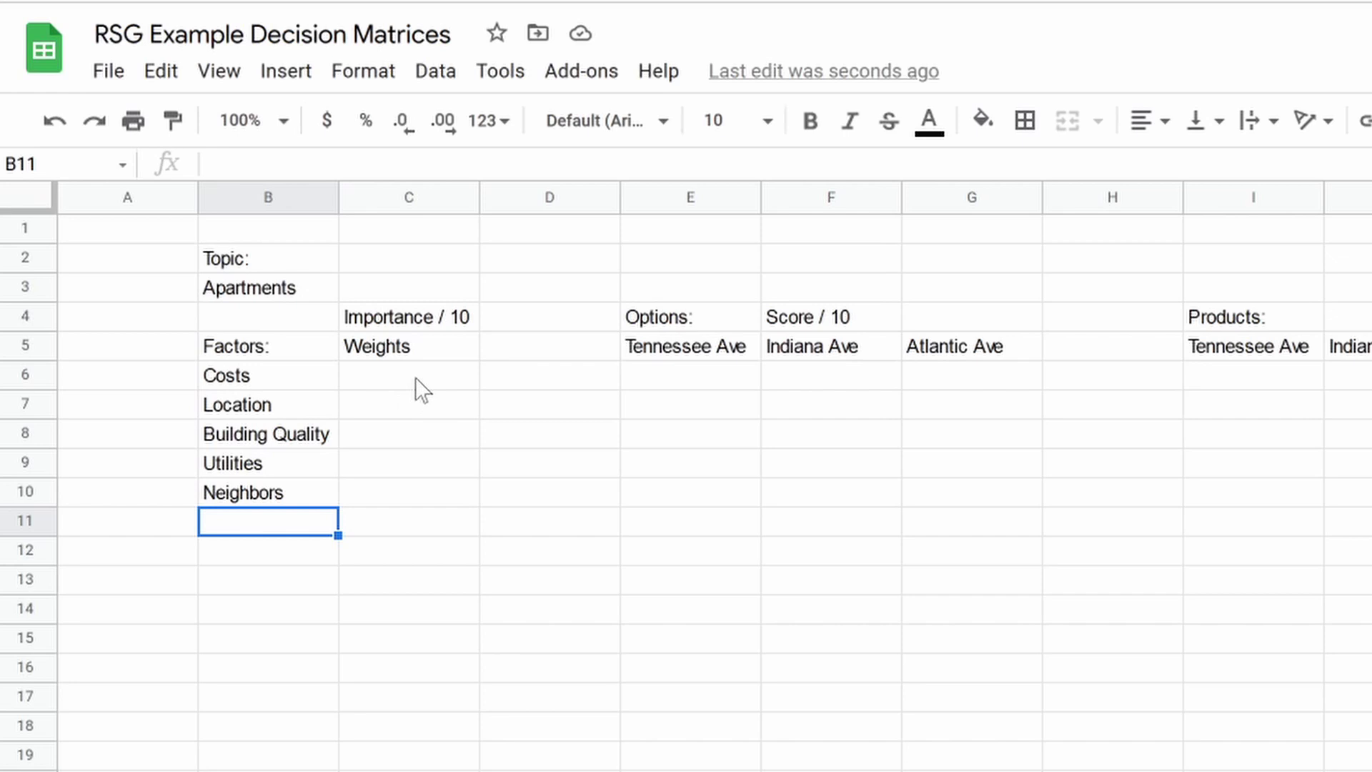
Enter the importance weights 10, 7, 7, 6 and 4 for the five factors in cells C6 to C10
left_click(415, 377)
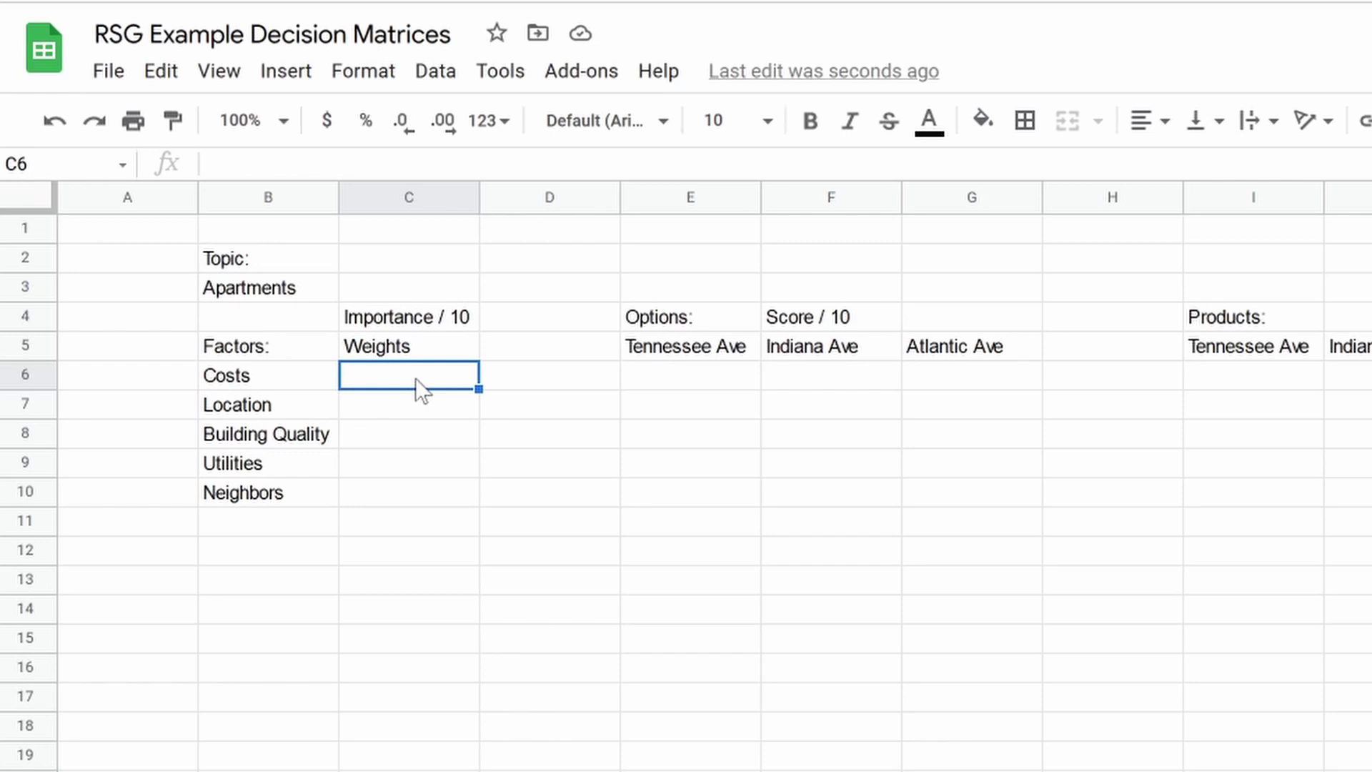
type("10")
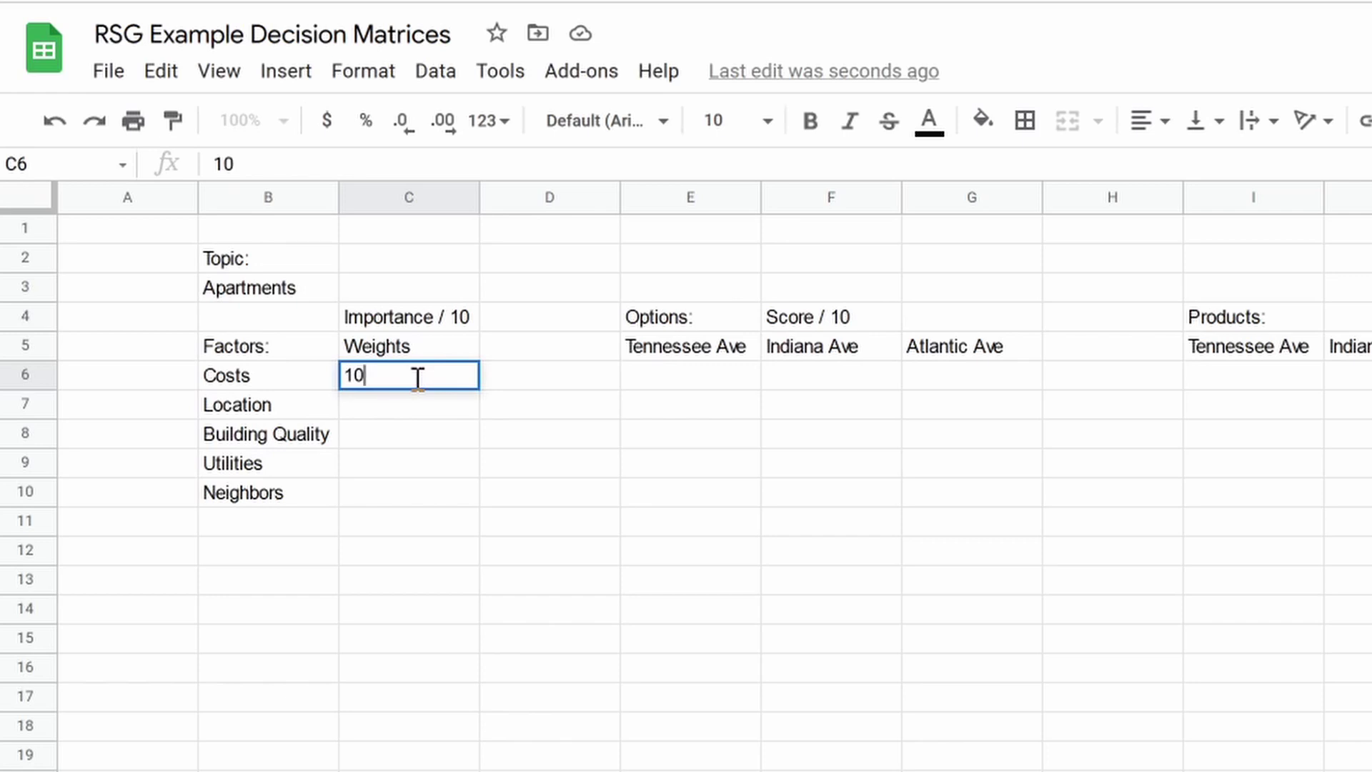
key("Return")
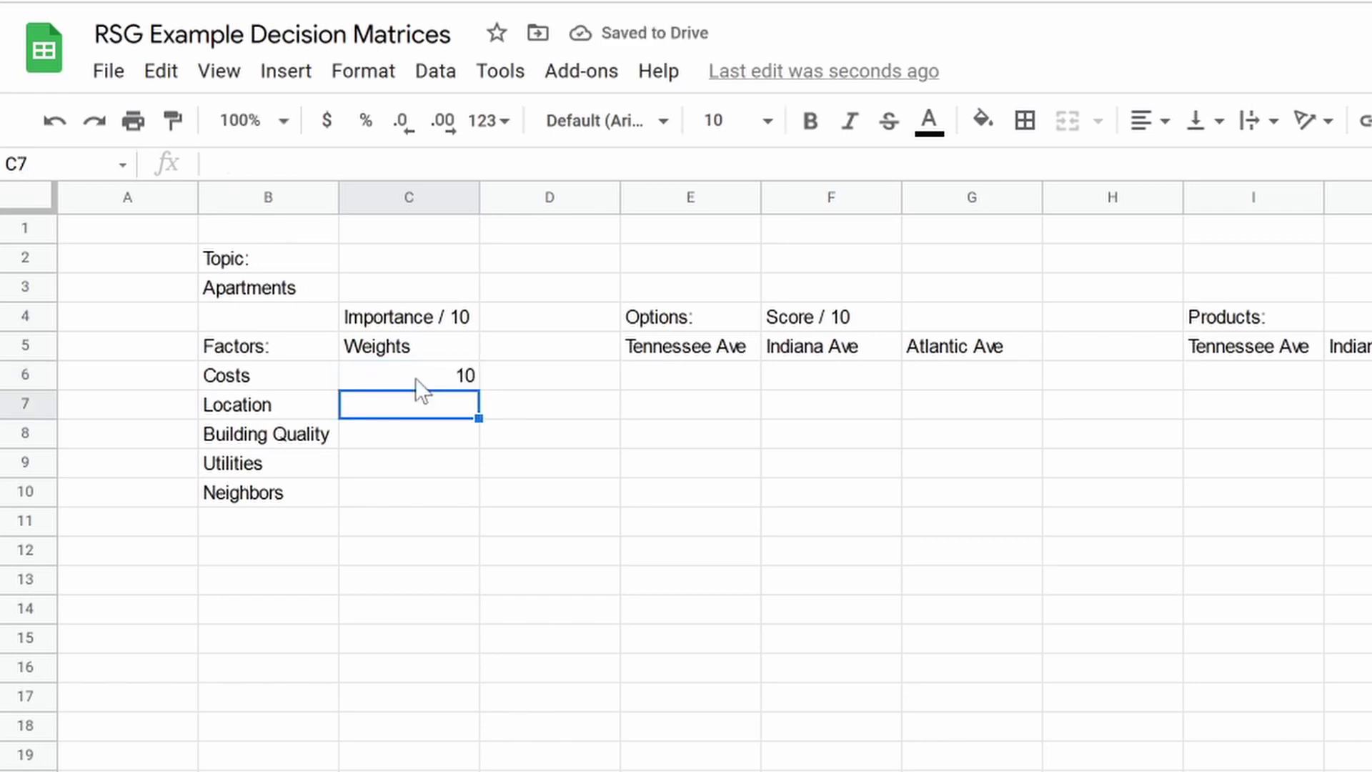
type("7")
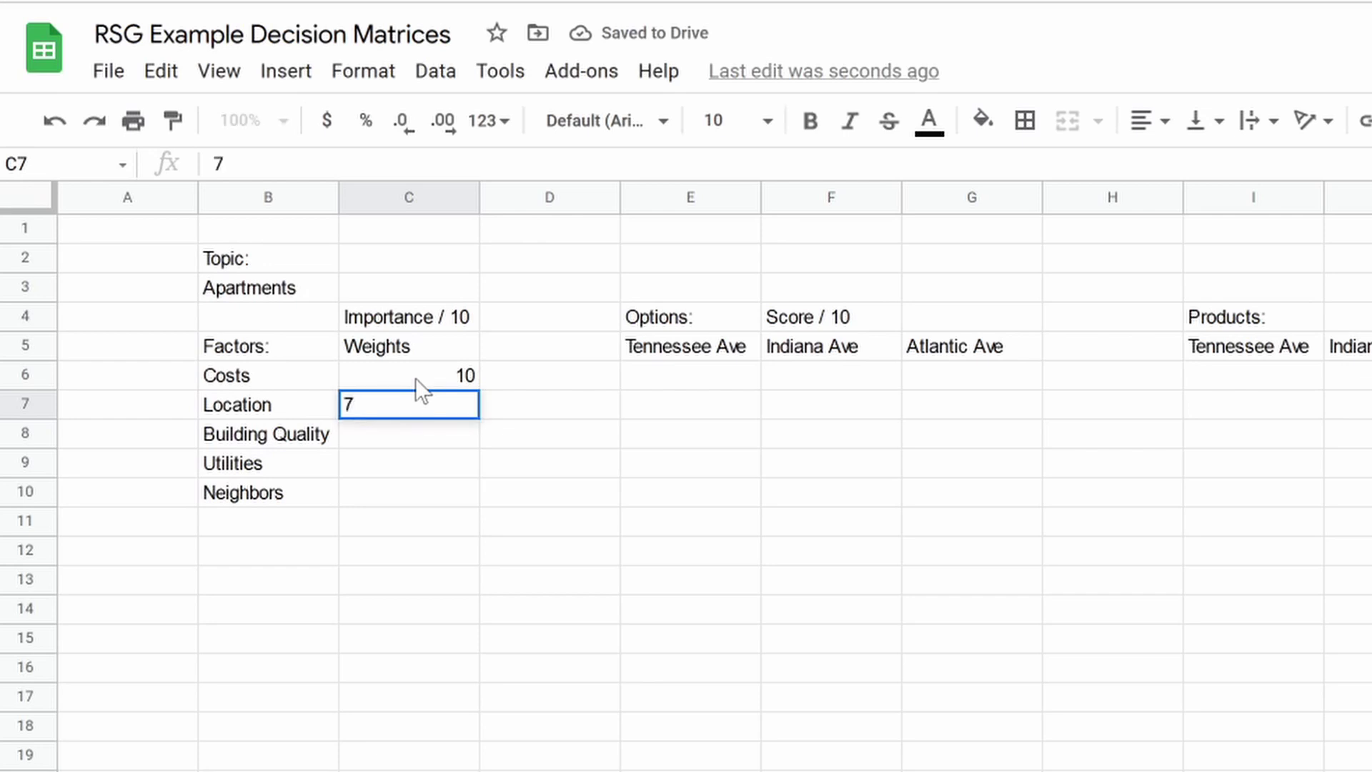
key("Return")
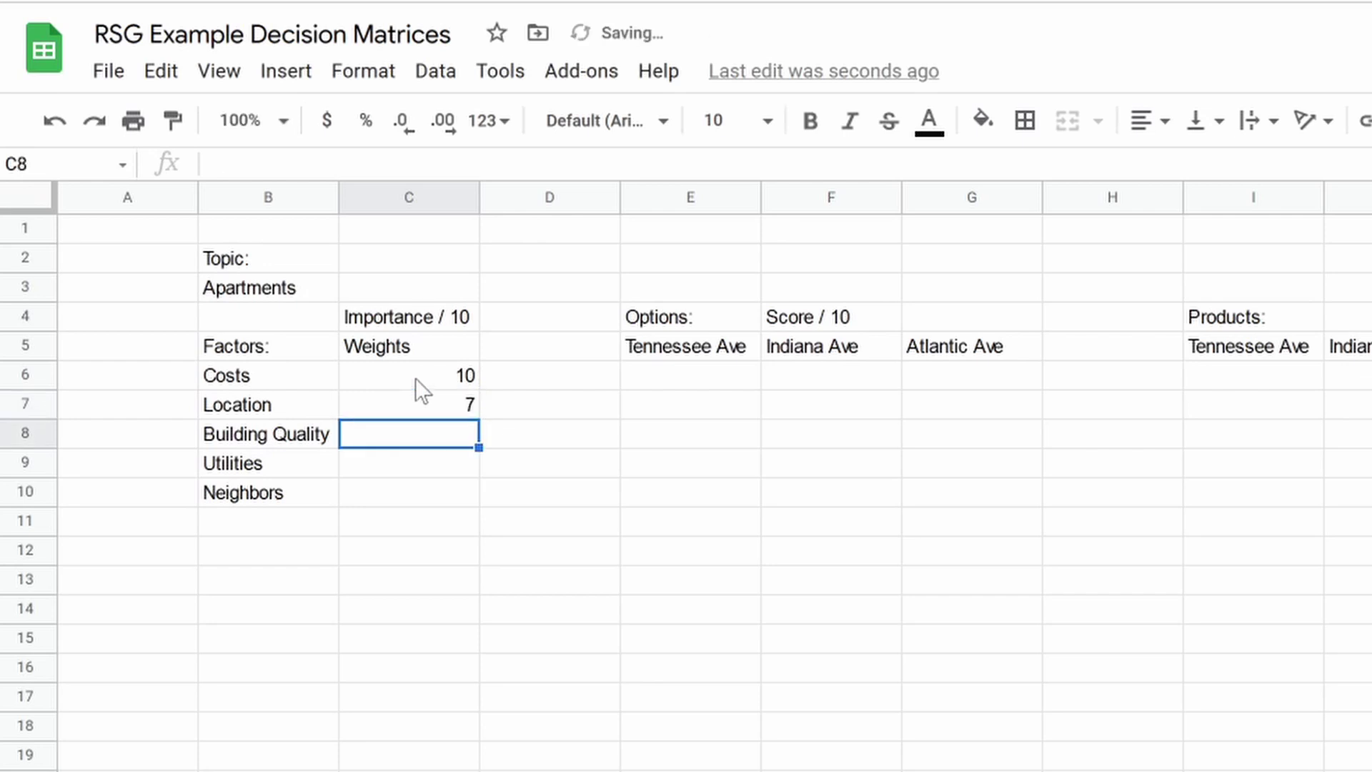
type("7")
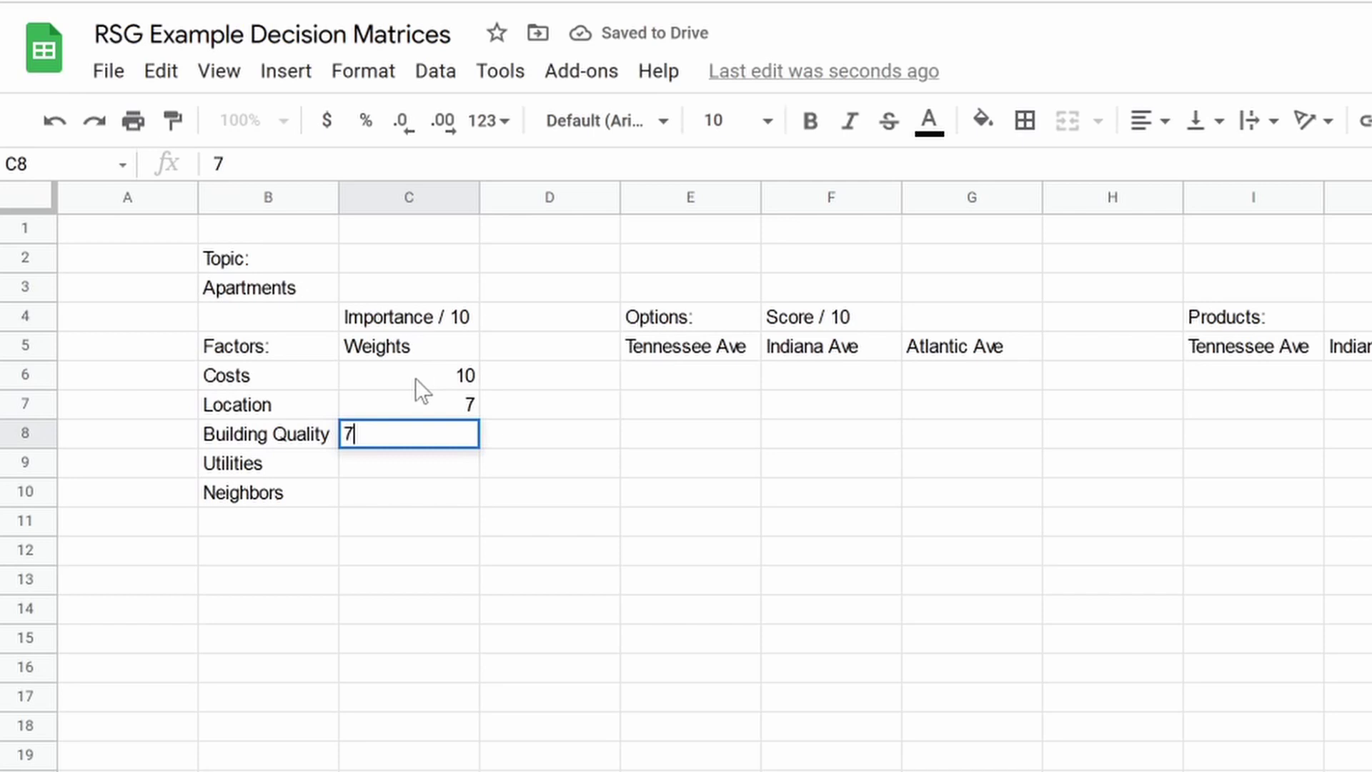
key("Return")
type("6")
key("Return")
type("4")
key("Return")
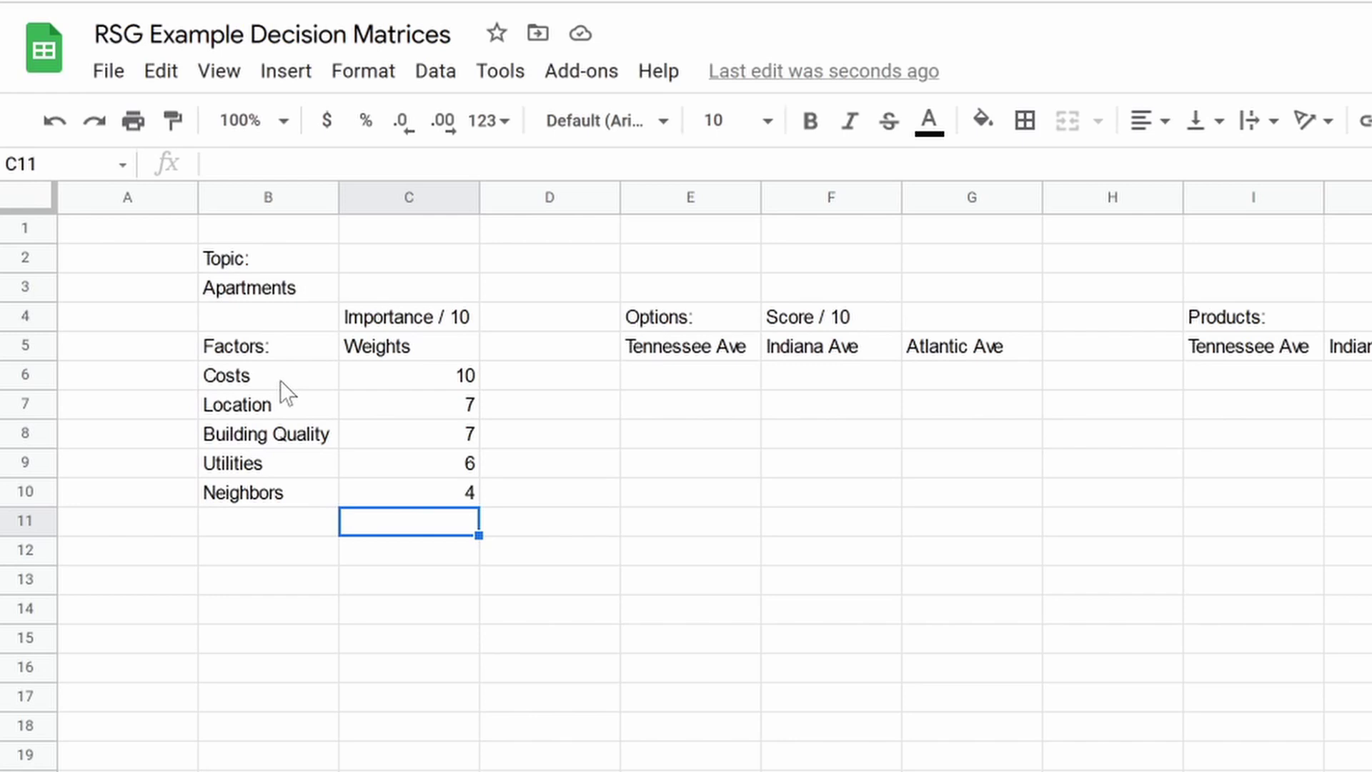
Rename the Costs factor in cell B6 to "Low costs"
left_click(280, 381)
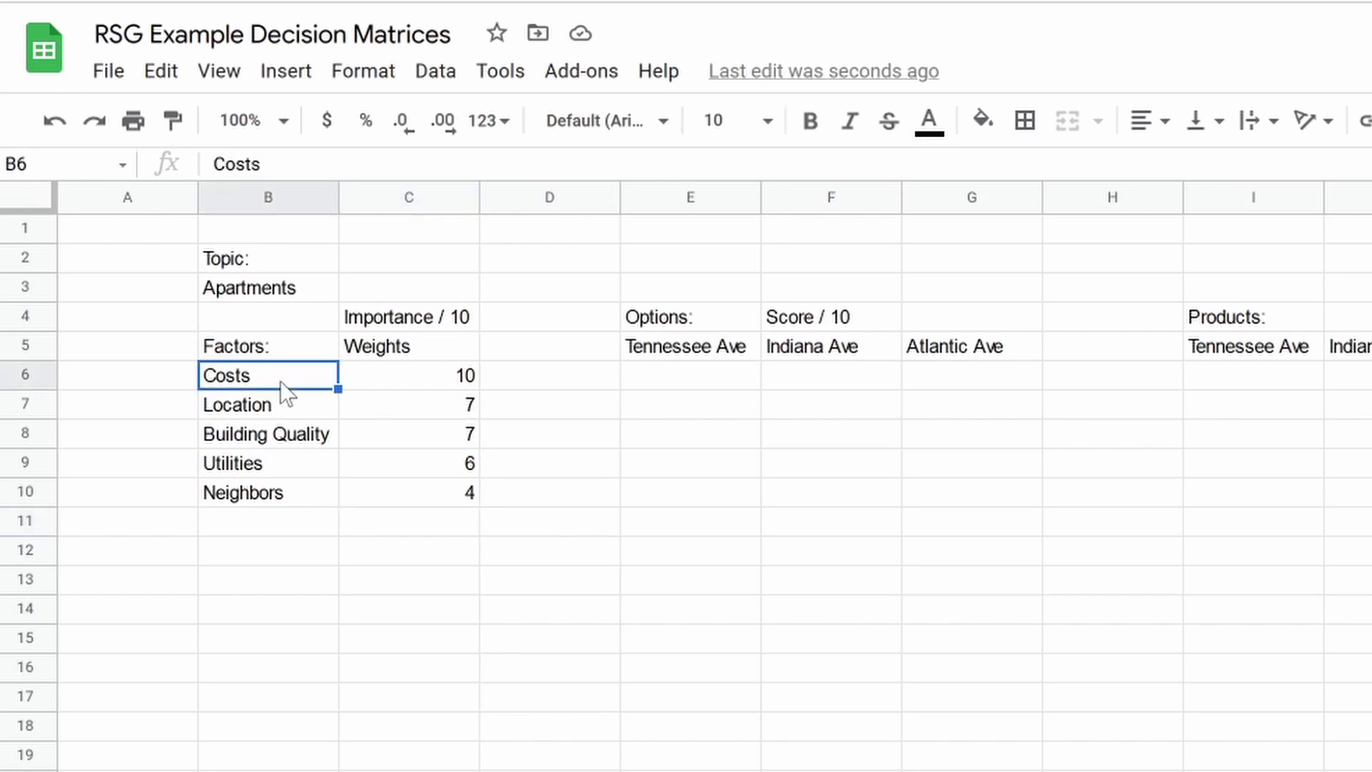
type("Low costs")
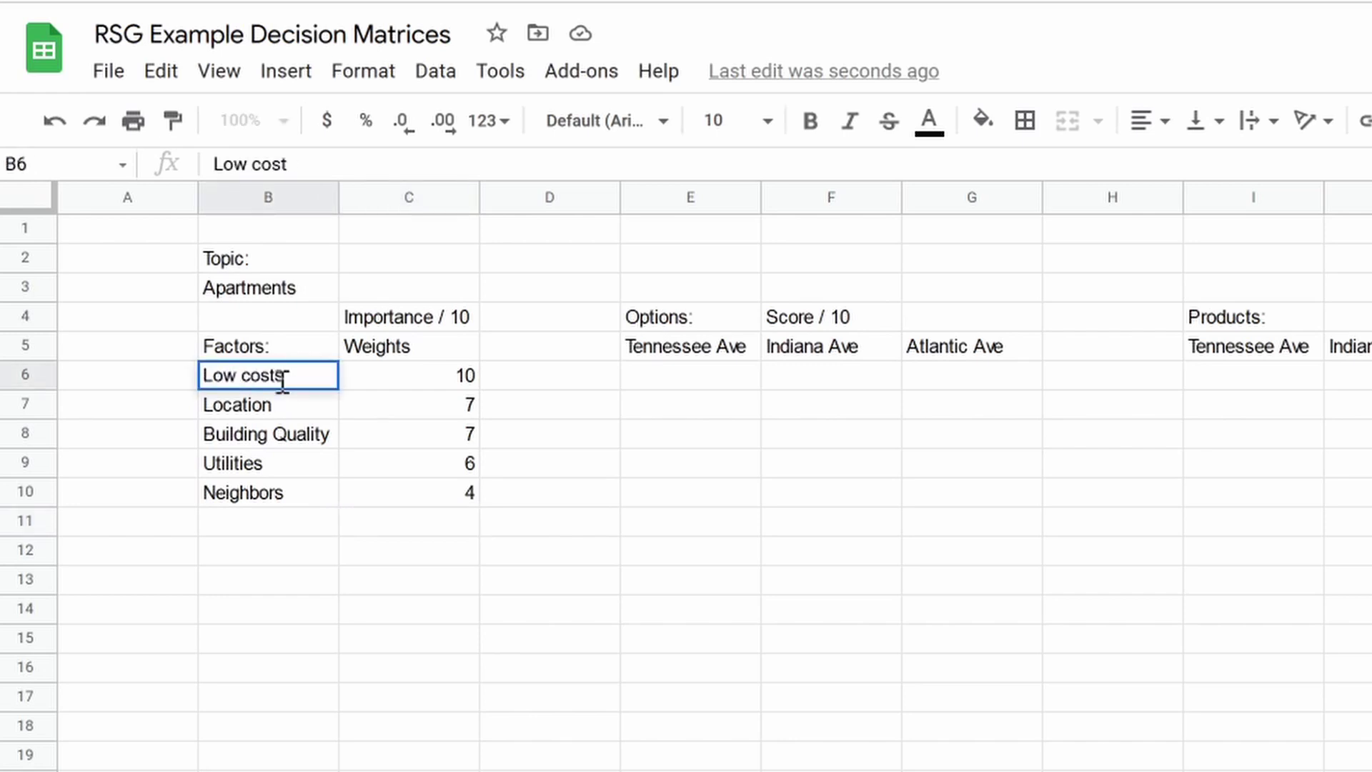
key("Return")
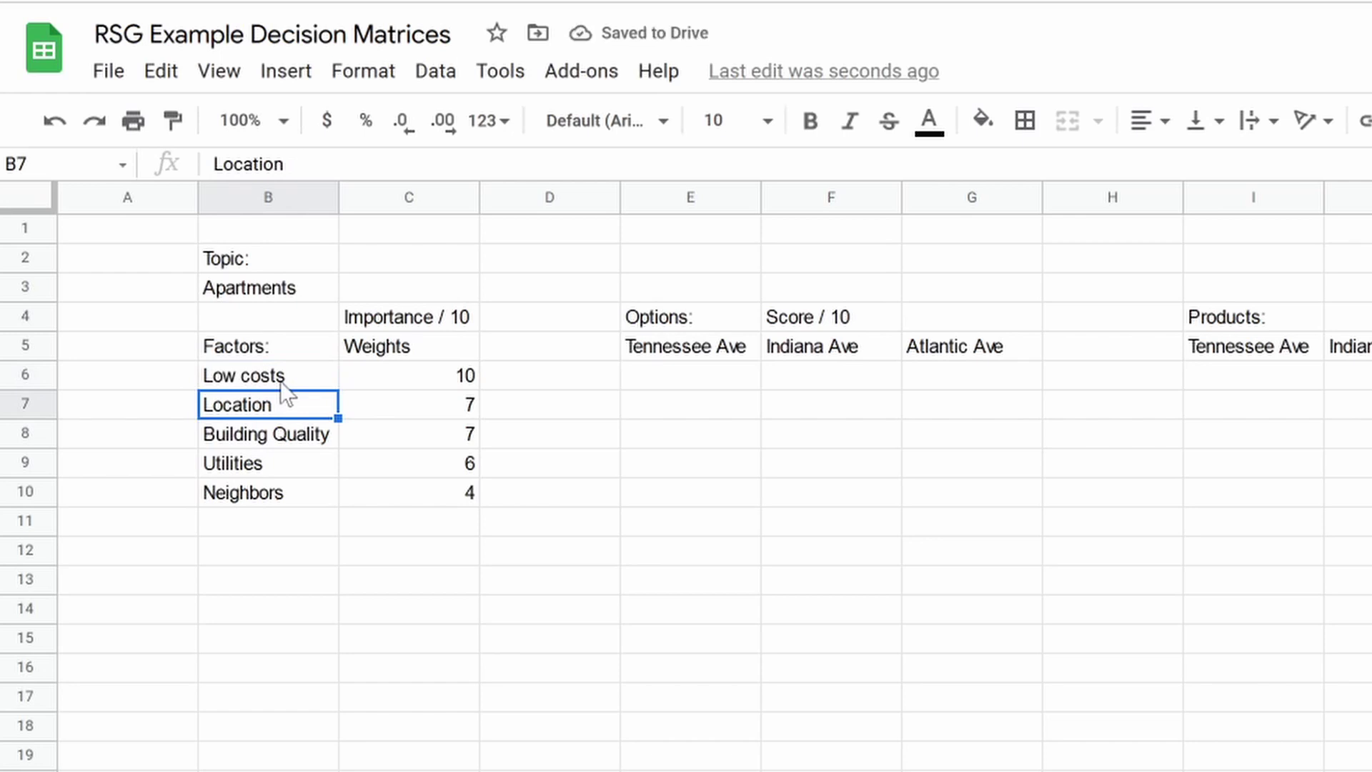
left_click_drag(407, 376, 405, 498)
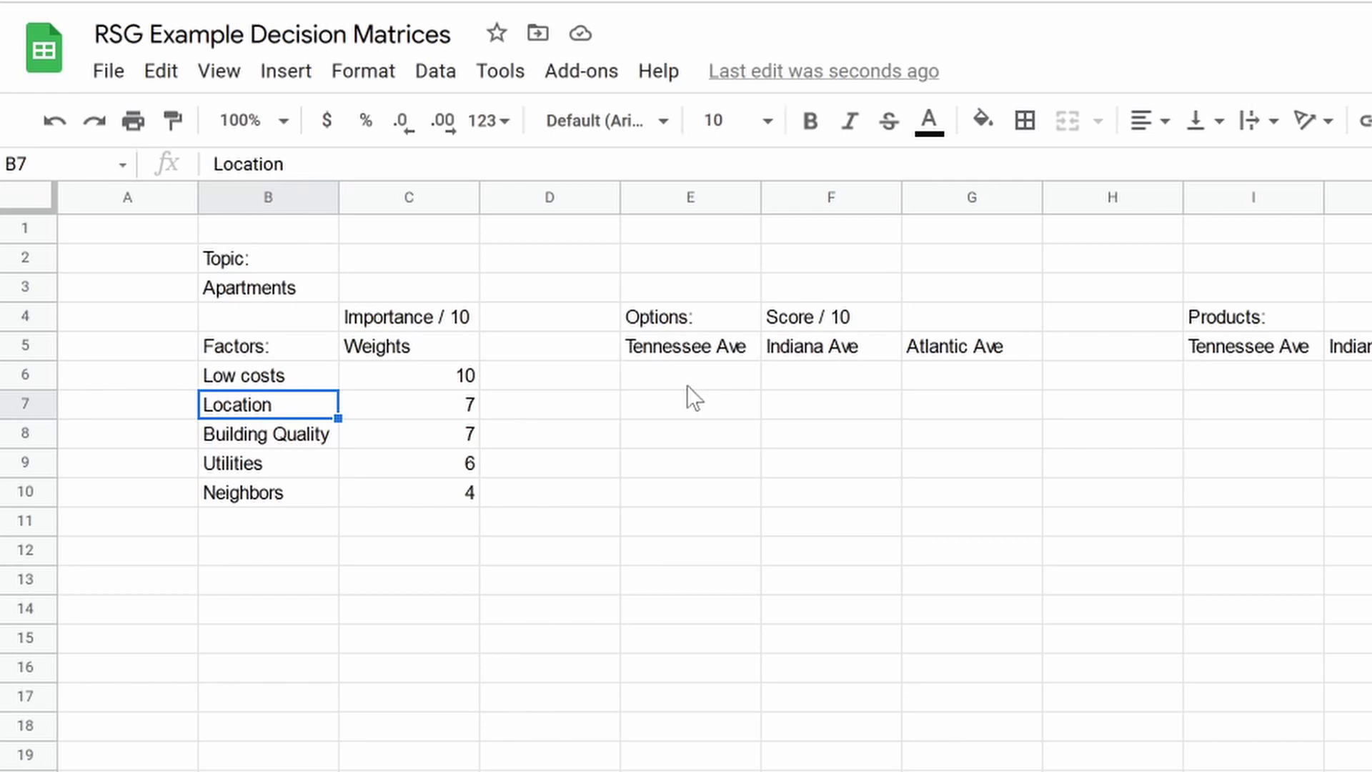
Enter the Tennessee Ave scores 7, 6, 6, 8 and 5 in cells E6 to E10
left_click(688, 385)
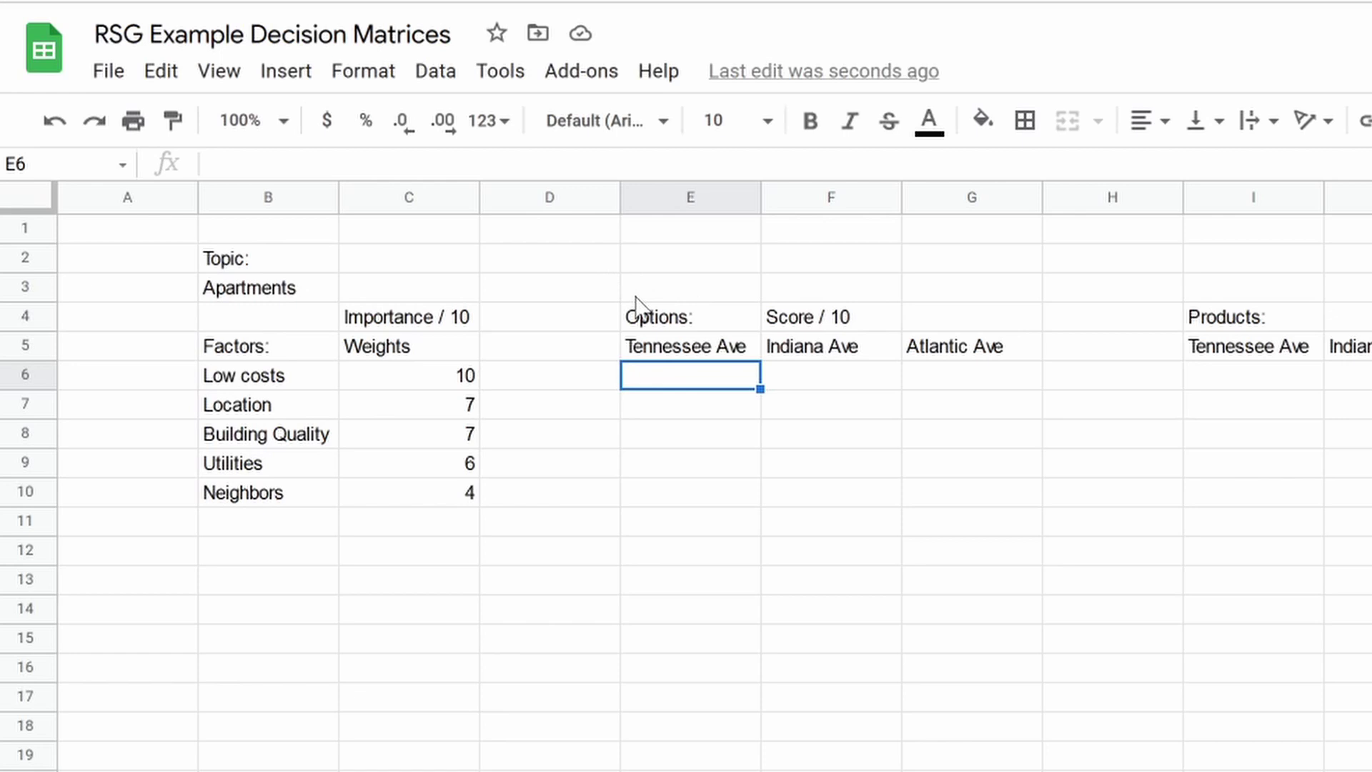
type("7")
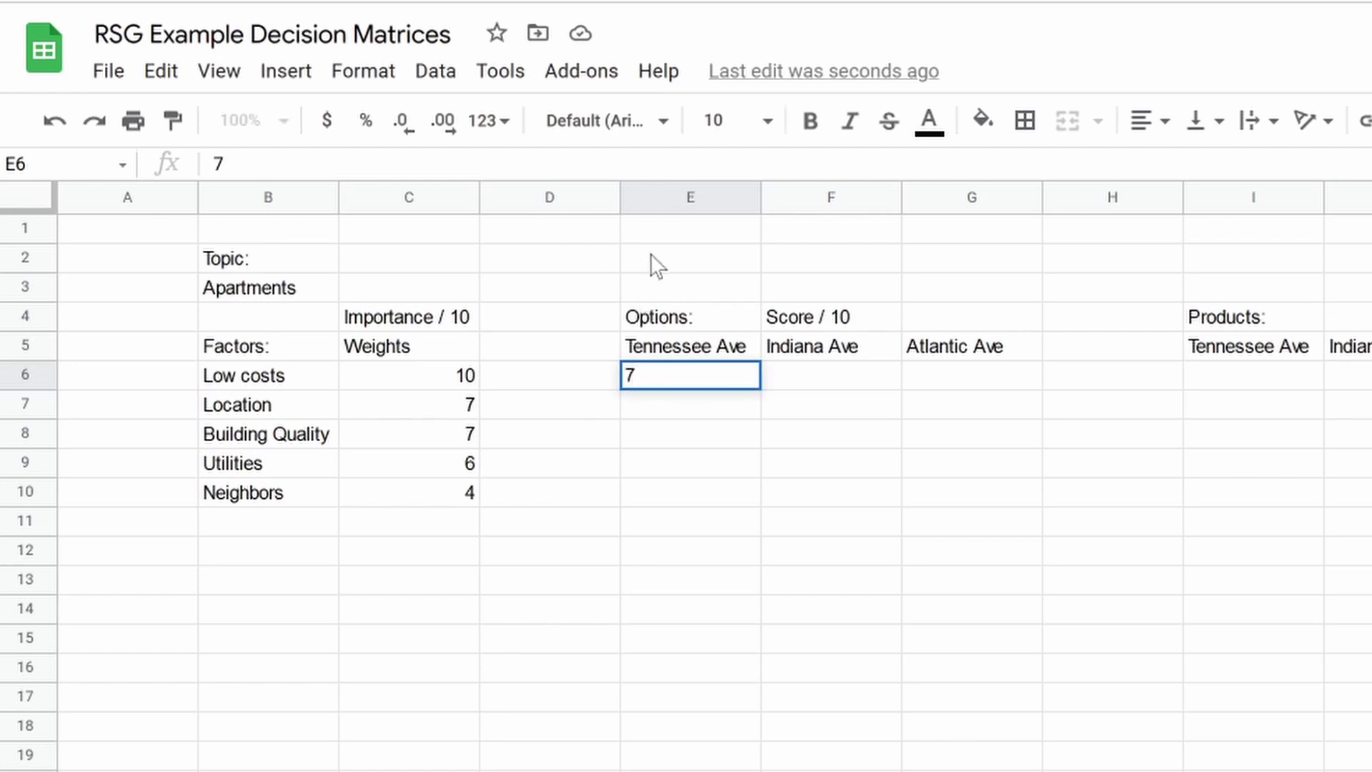
key("Return")
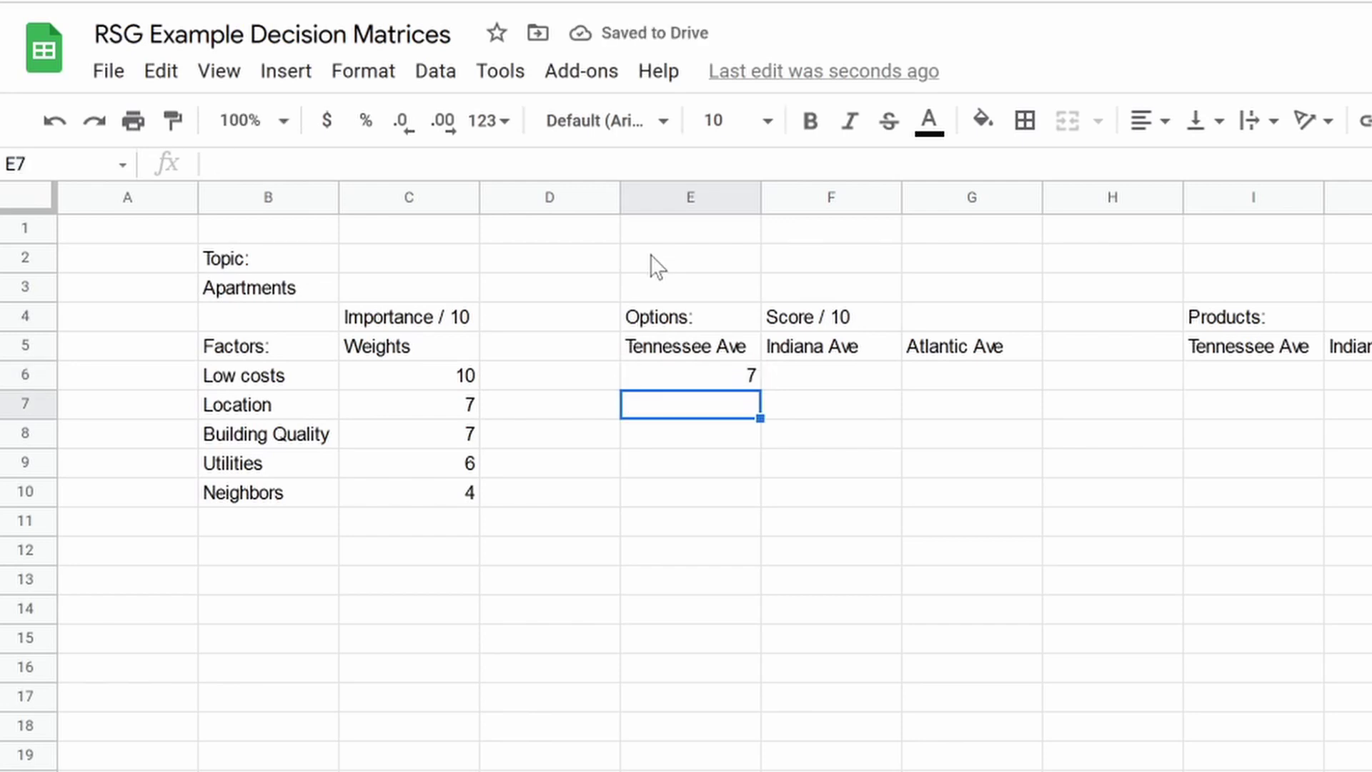
type("6")
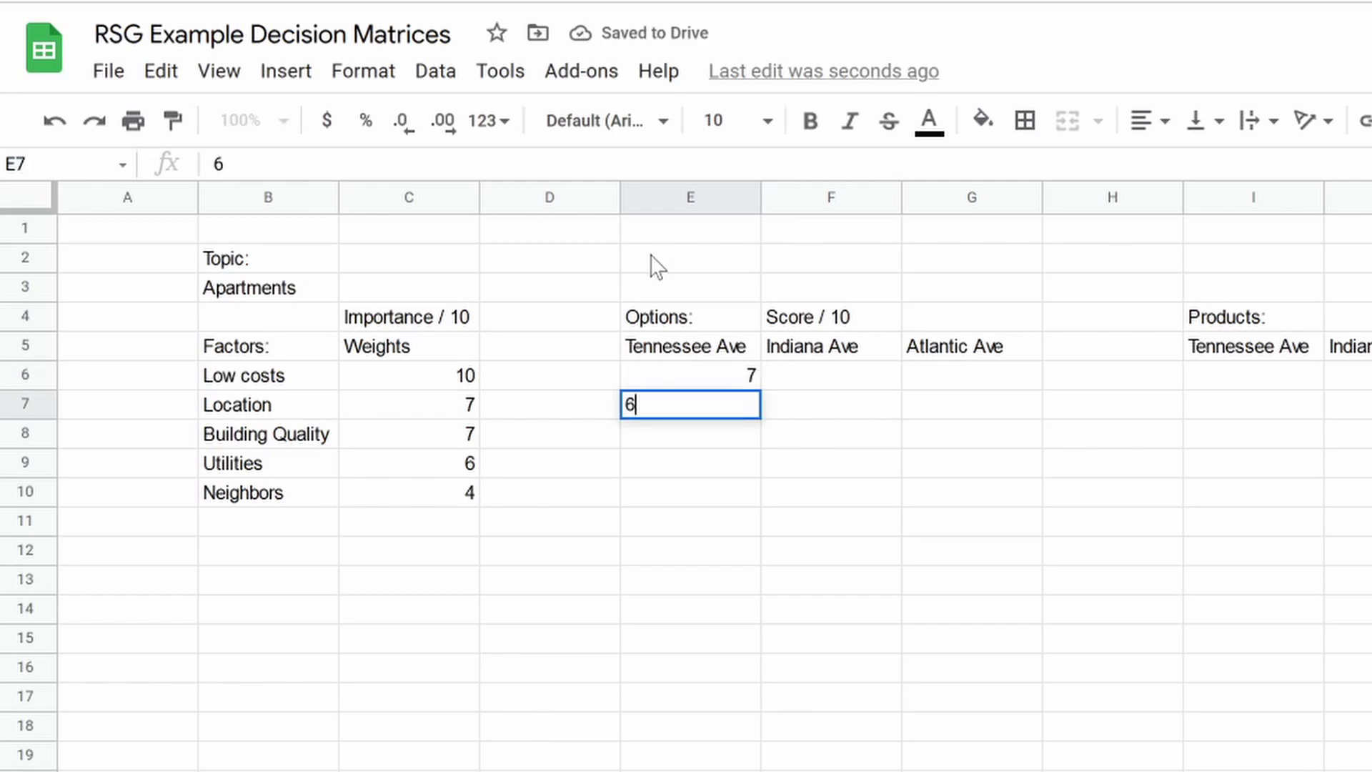
key("Return")
type("6")
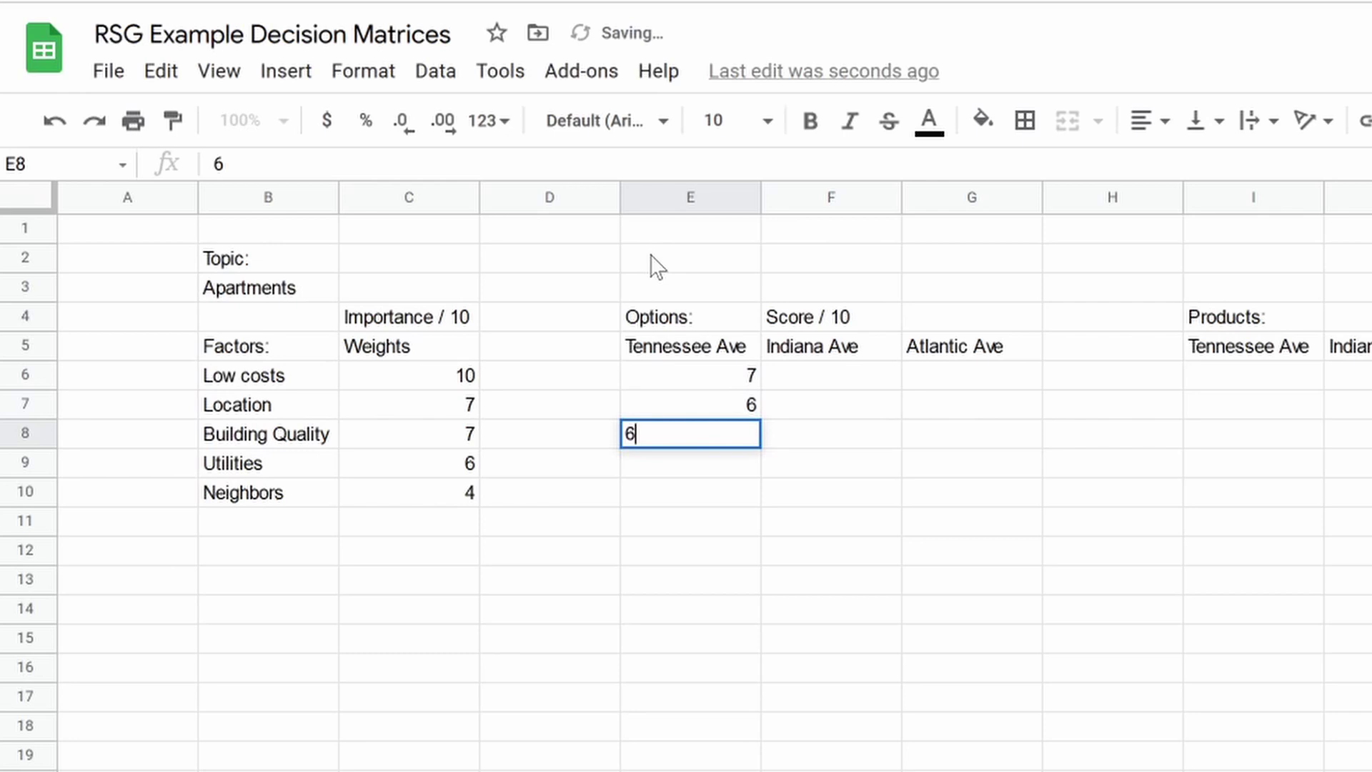
key("Return")
type("8")
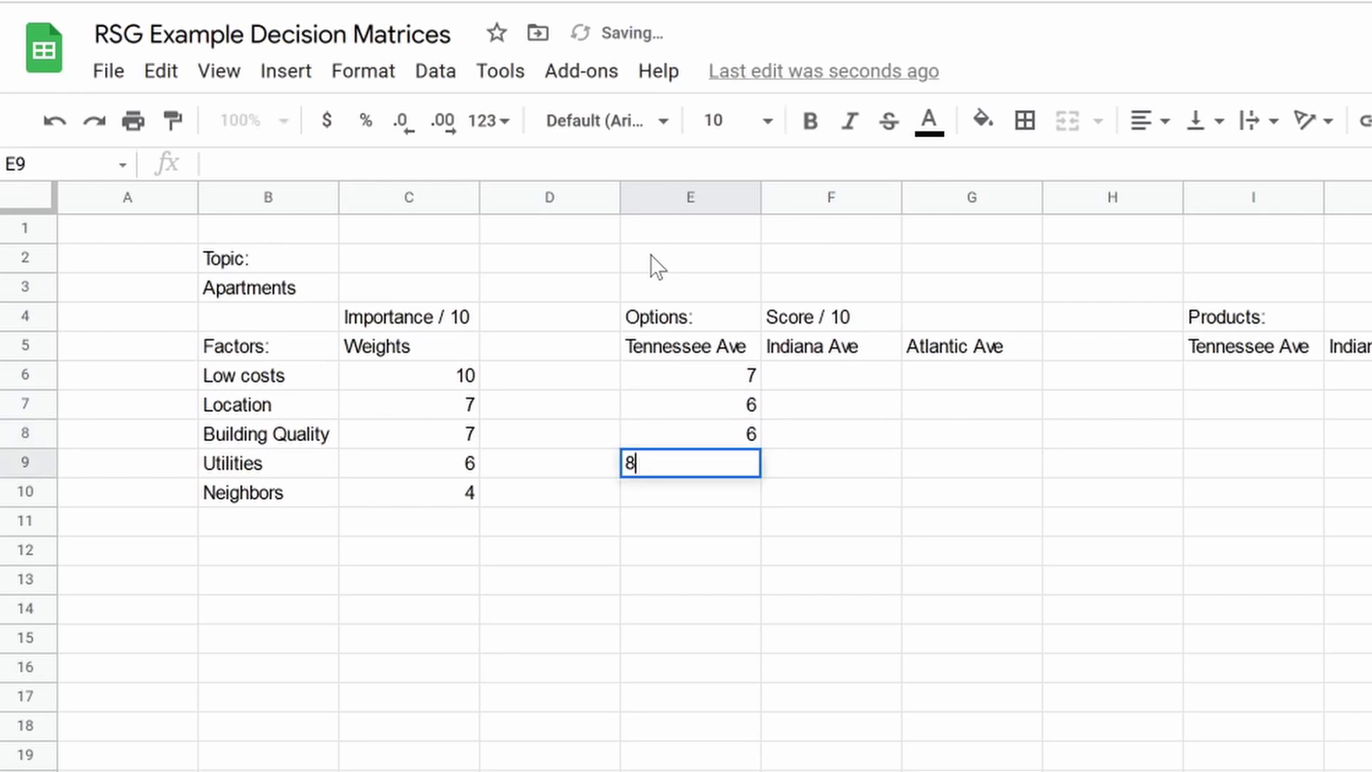
key("Return")
type("5")
key("Return")
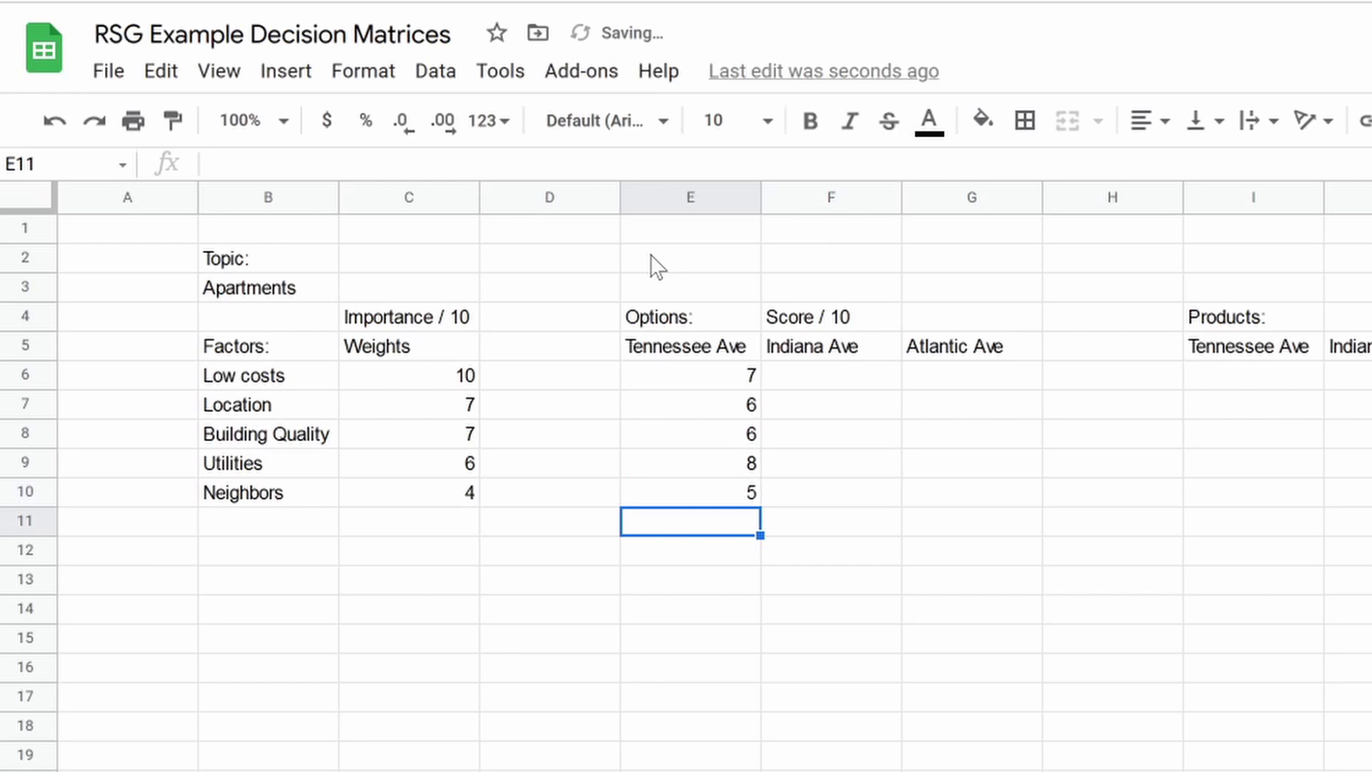
Enter the Indiana Ave scores 5, 8, 7, 5 and 3 in cells F6 to F10
left_click_drag(669, 375, 664, 489)
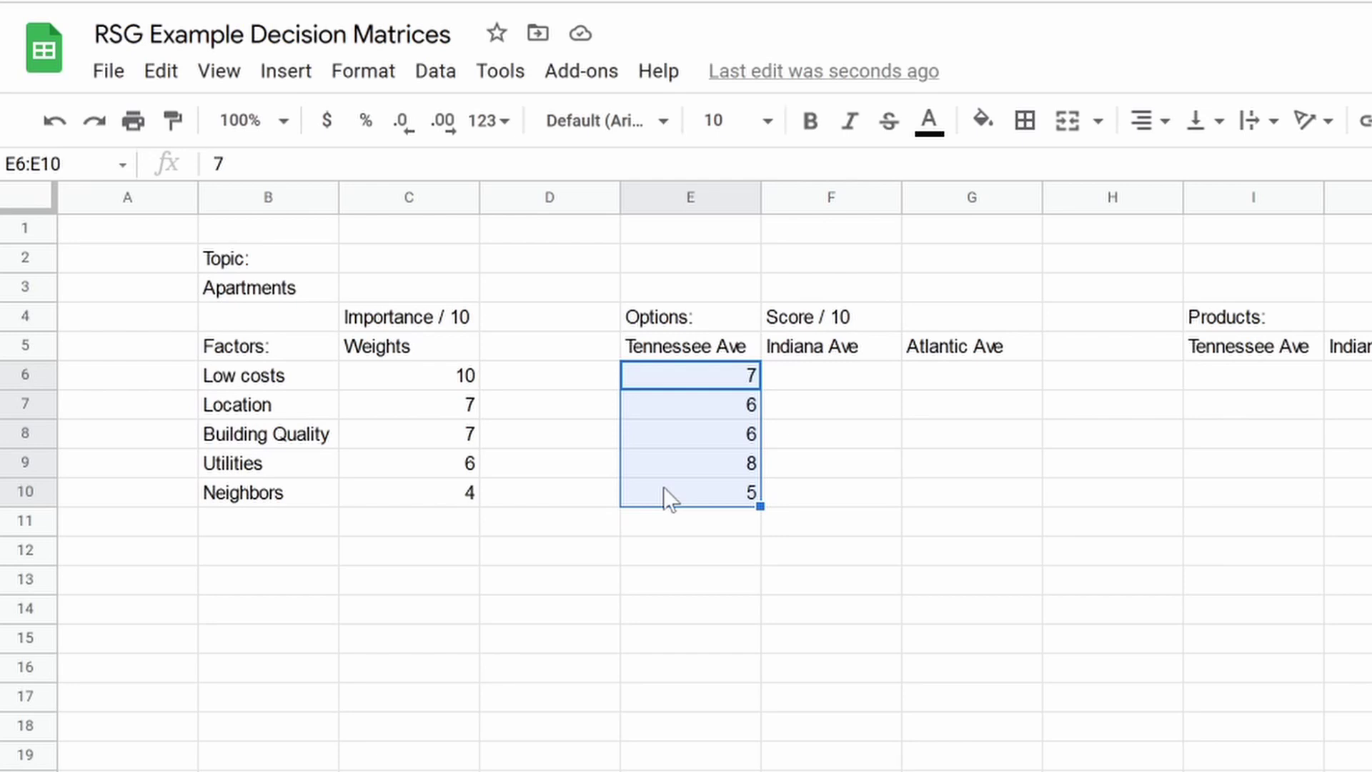
key("Right")
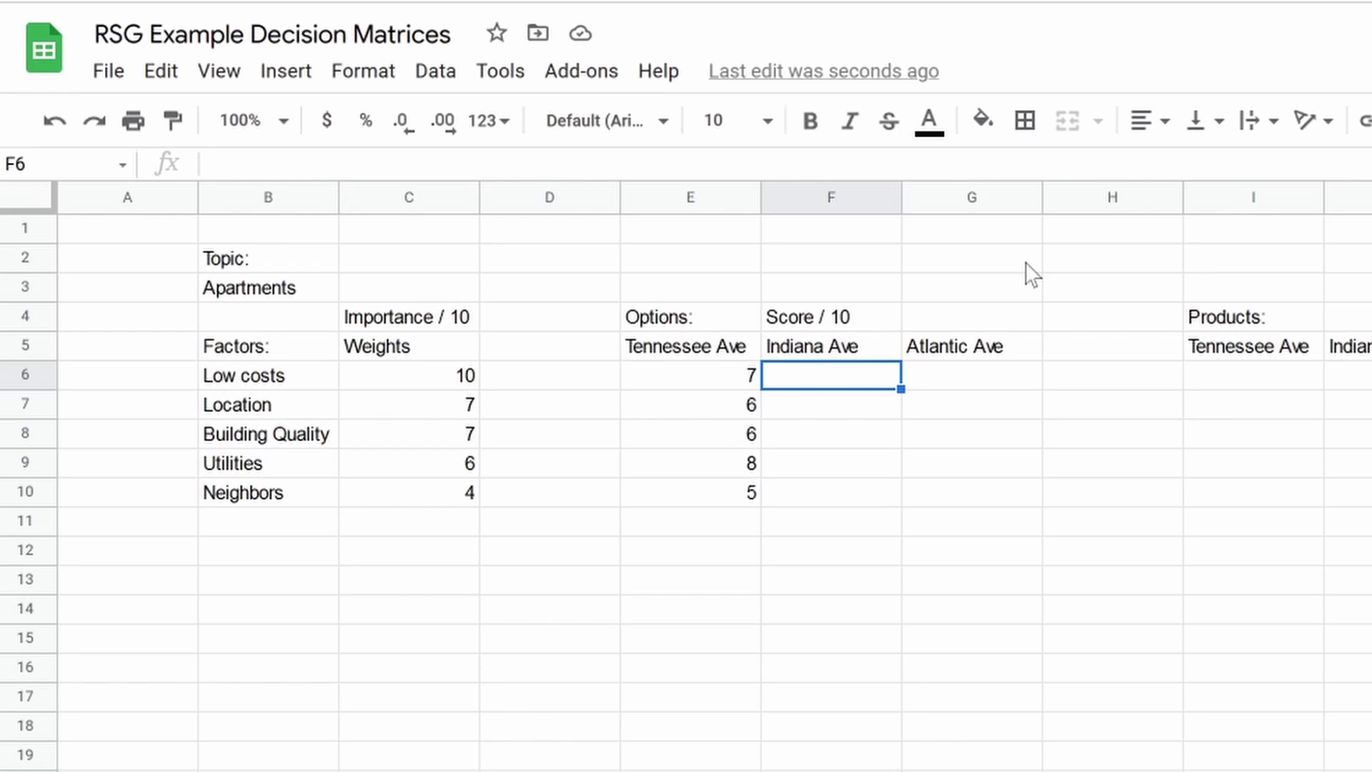
type("5")
key("Return")
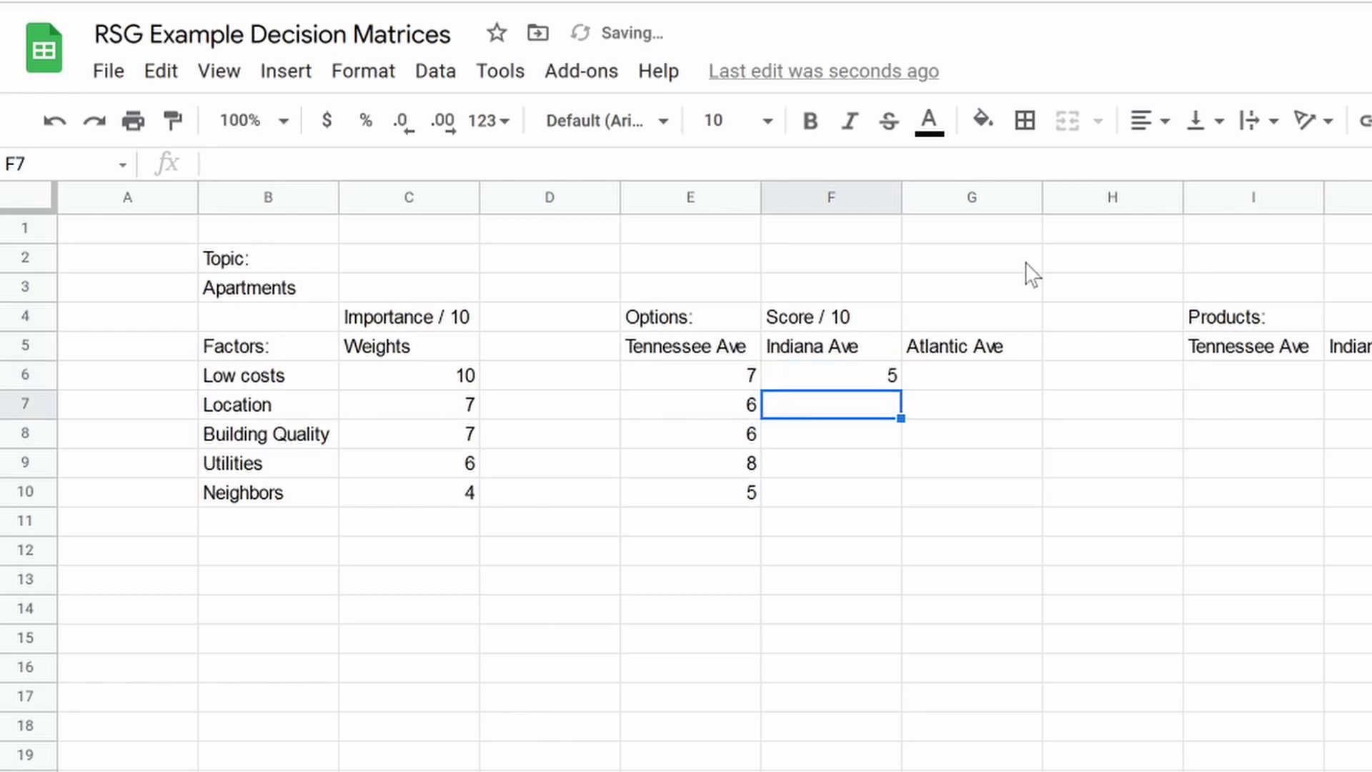
type("8")
key("Return")
type("7")
key("Return")
type("5")
key("Return")
type("3")
key("Return")
Enter the Atlantic Ave scores 3, 9, 9, 4 and 7 in cells G6 to G10
key("Right")
key("Up")
key("Up")
key("Up")
key("Up")
key("Up")
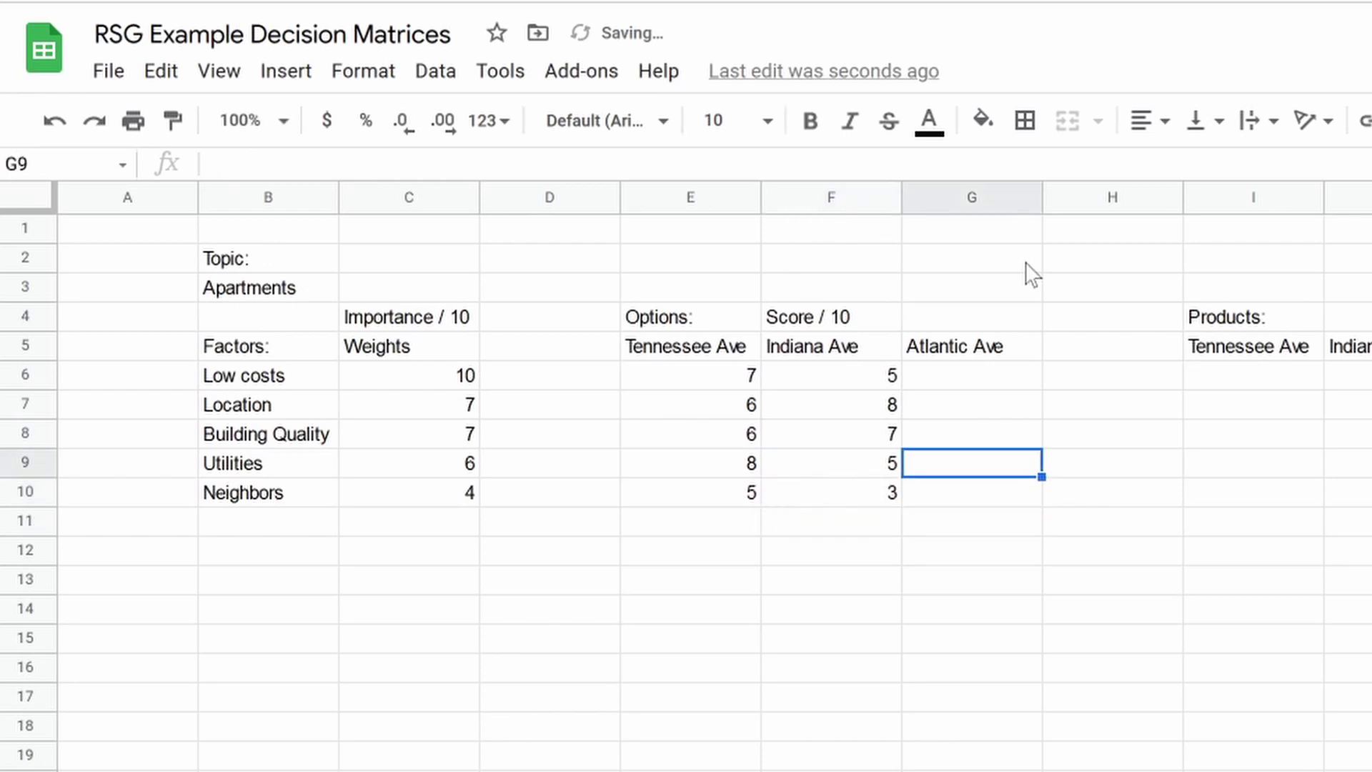
type("3")
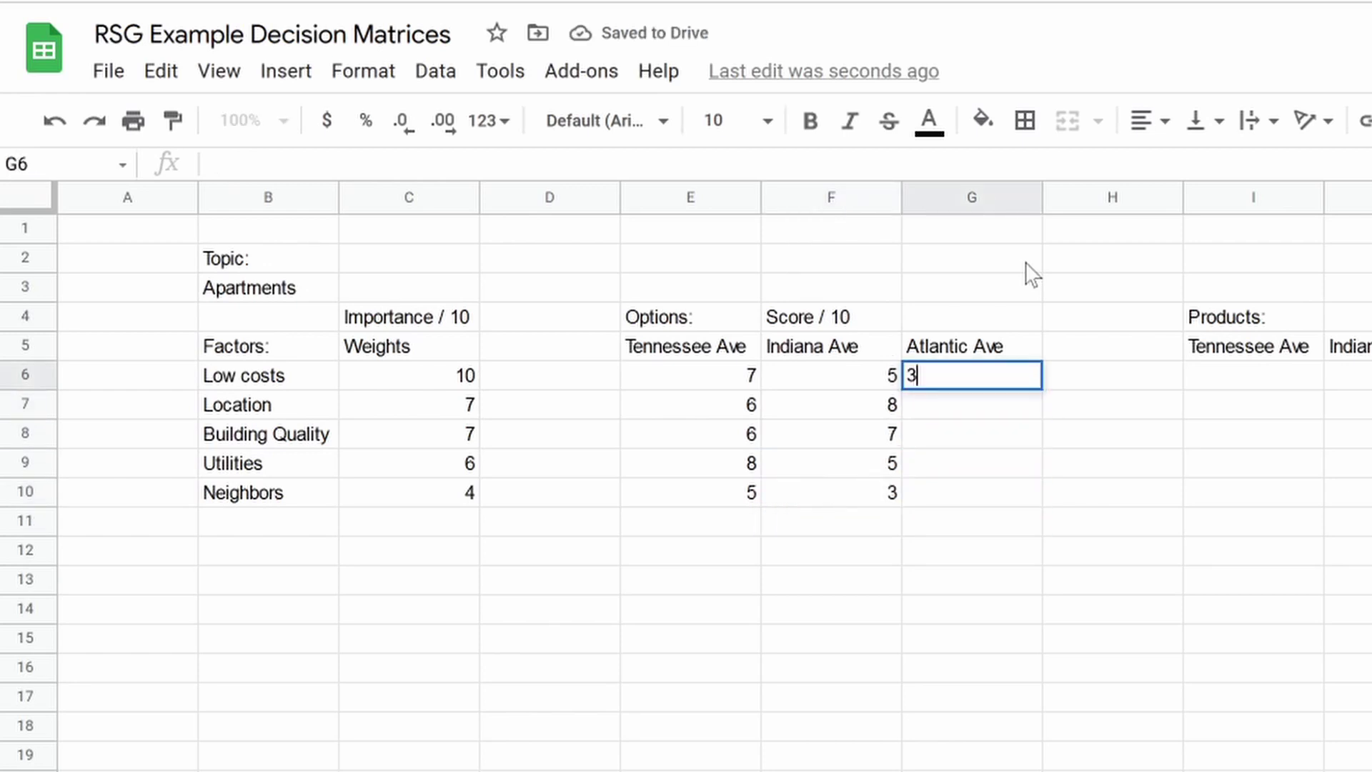
key("Return")
type("9")
key("Return")
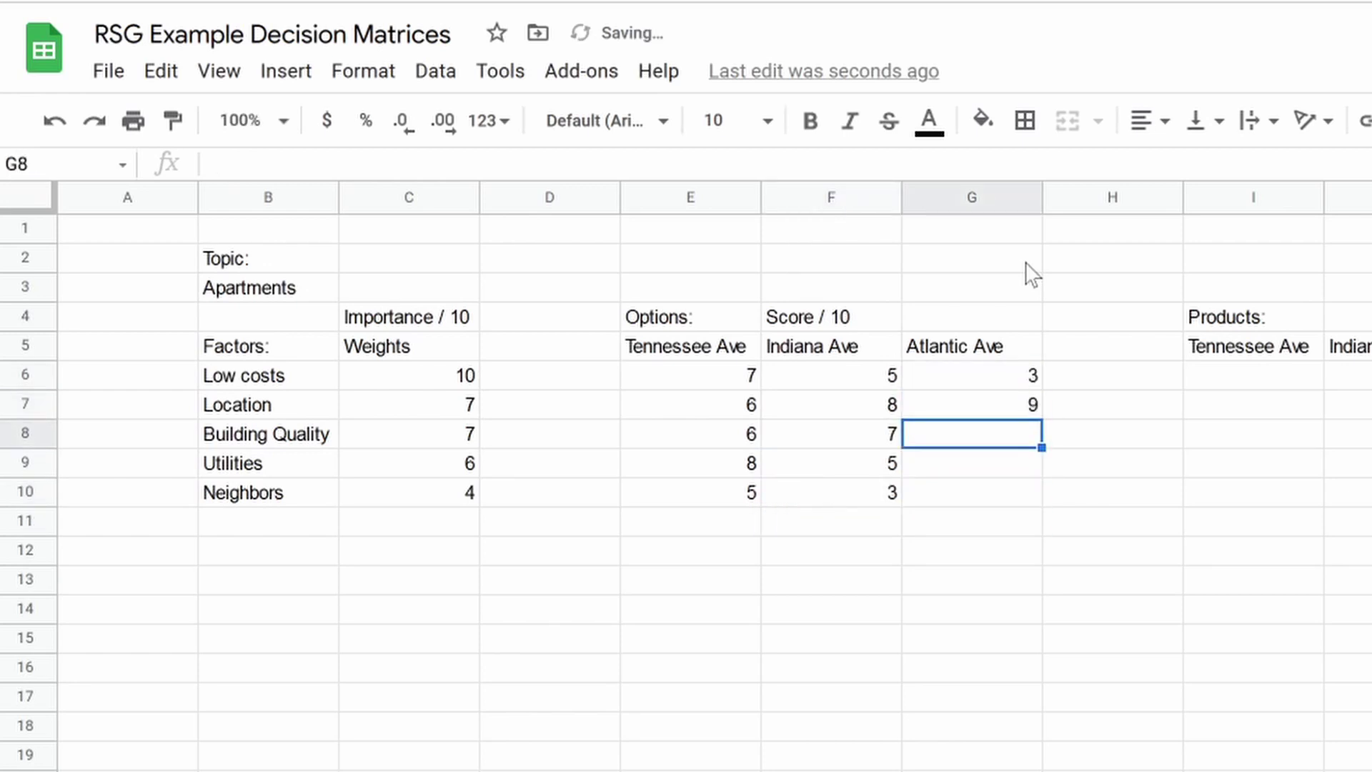
type("9")
key("Return")
type("4")
key("Return")
type("7")
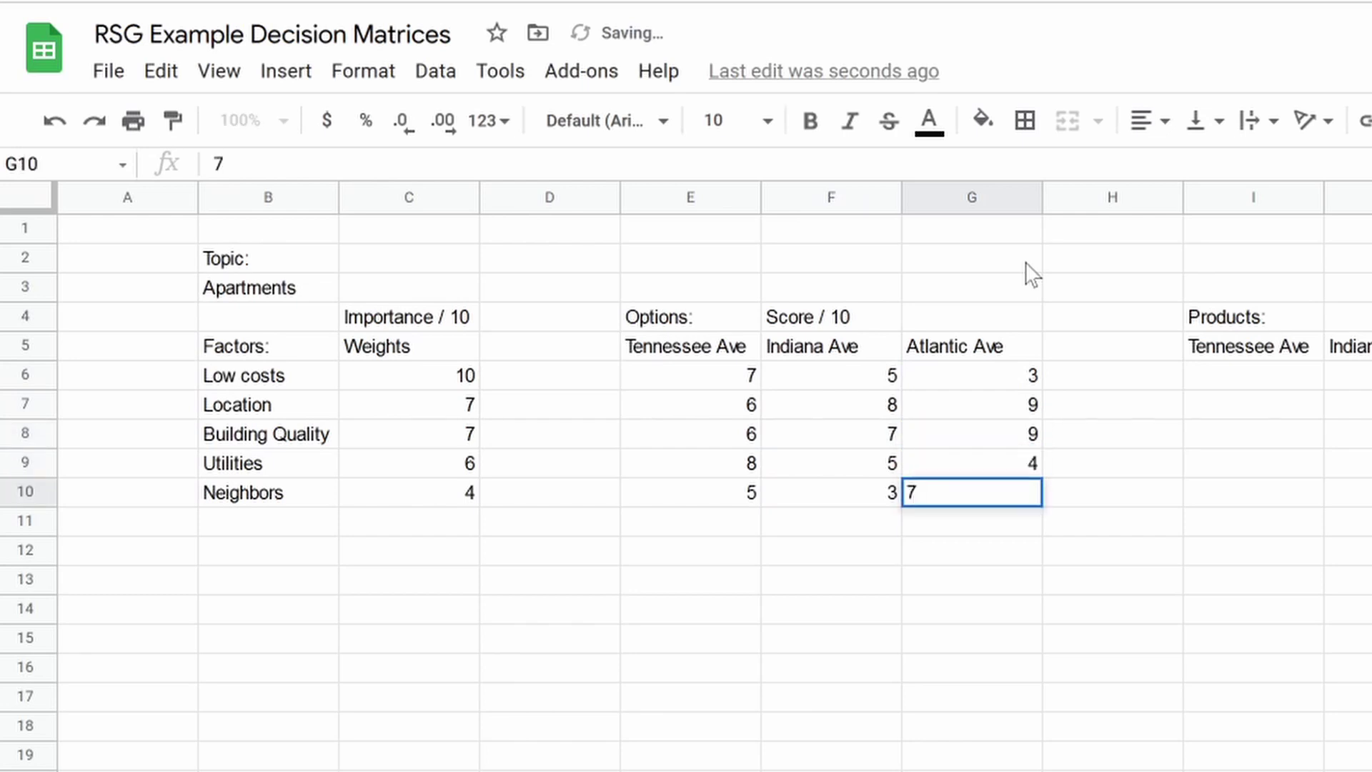
Calculate the Tennessee Ave products by entering =E6*C6 in cell I6 and filling the formula down to I10
key("Return")
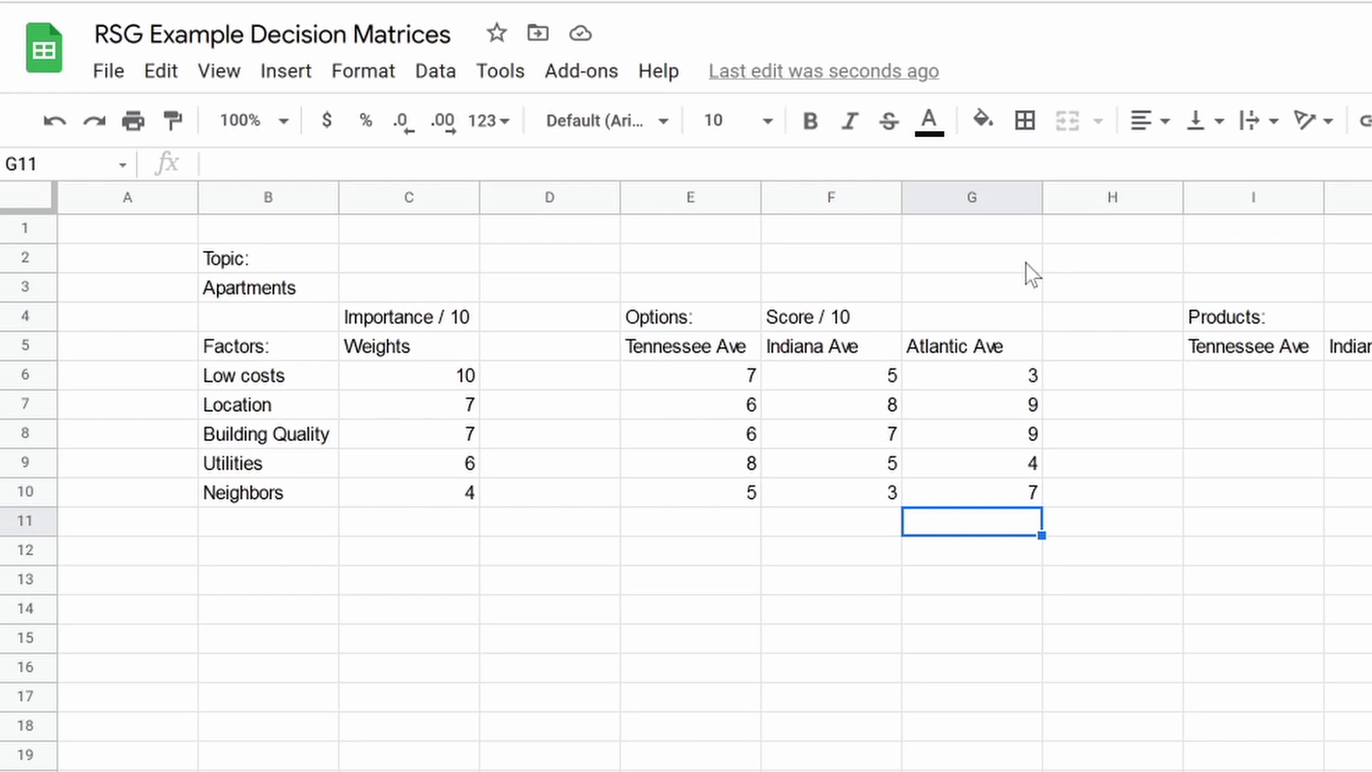
left_click(1201, 372)
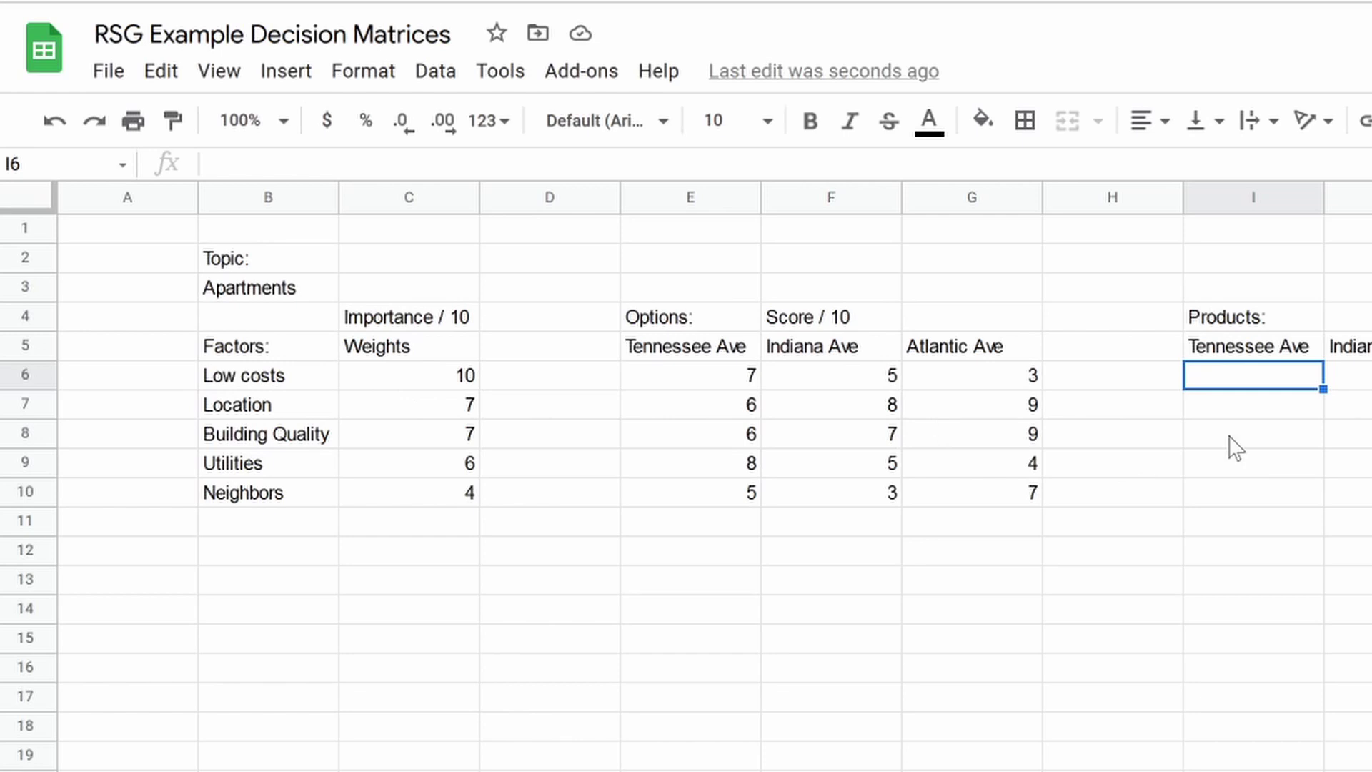
type("=")
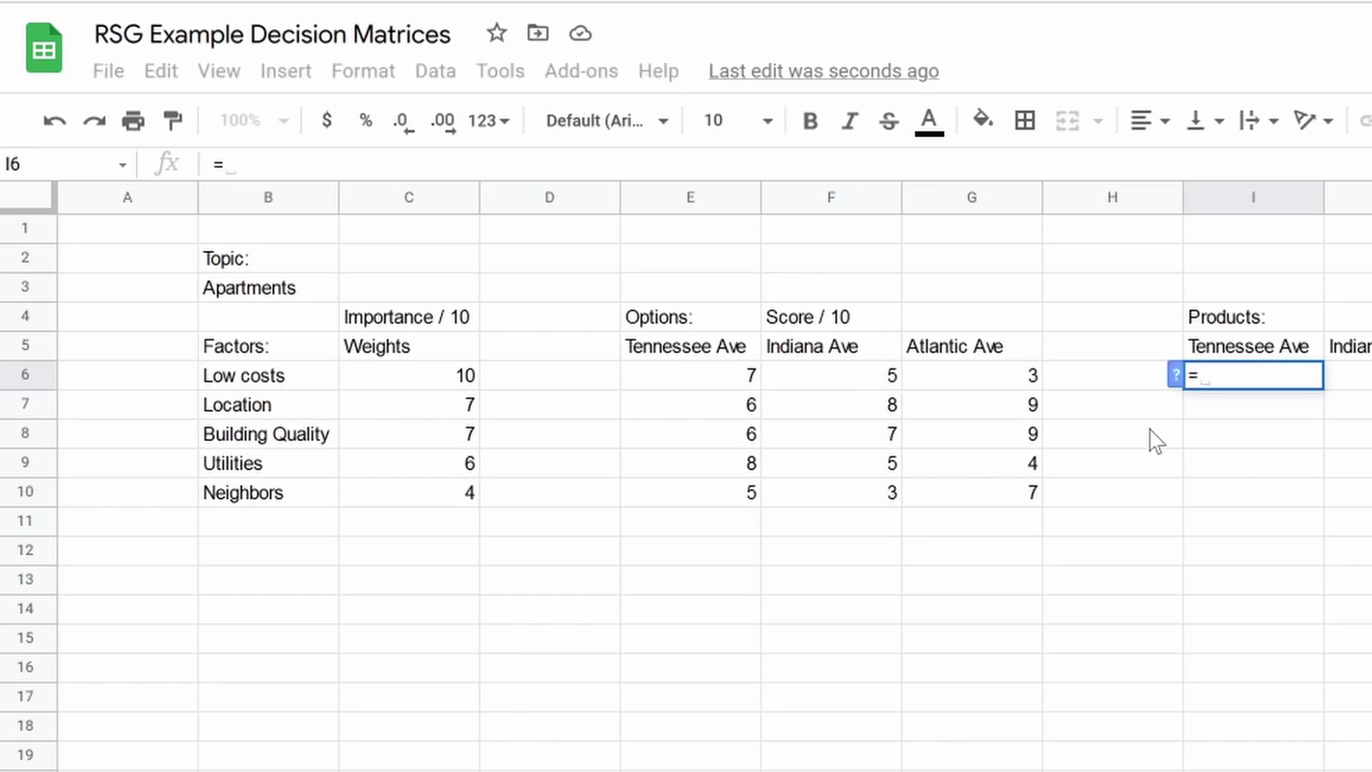
left_click(680, 375)
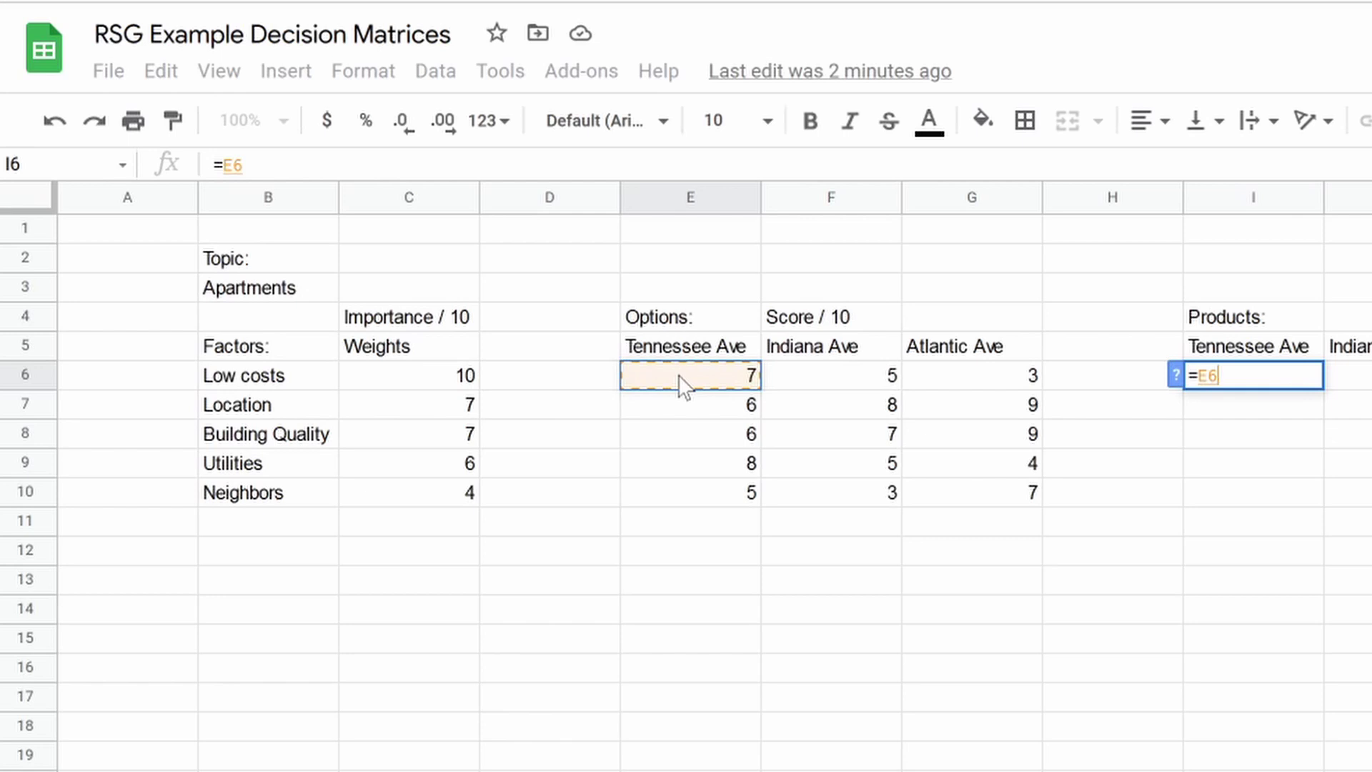
type("*")
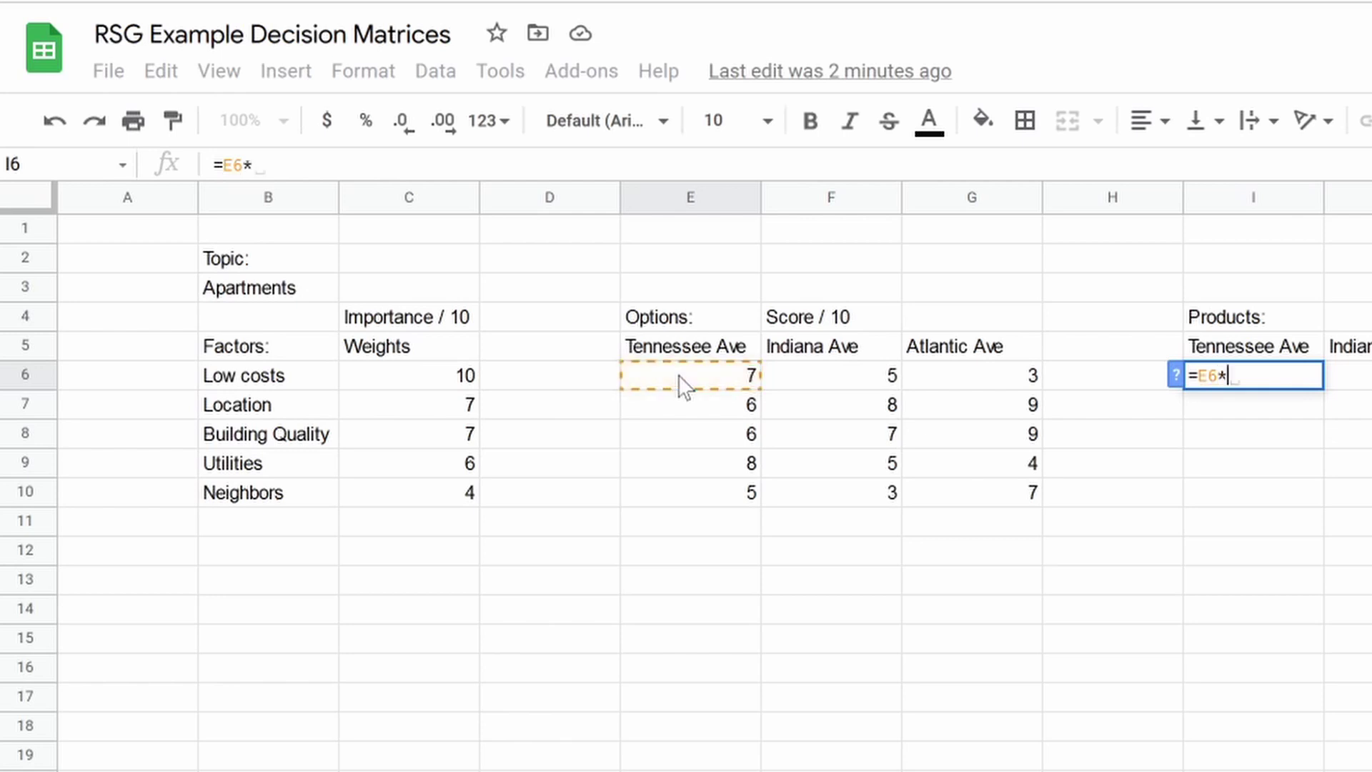
left_click(394, 377)
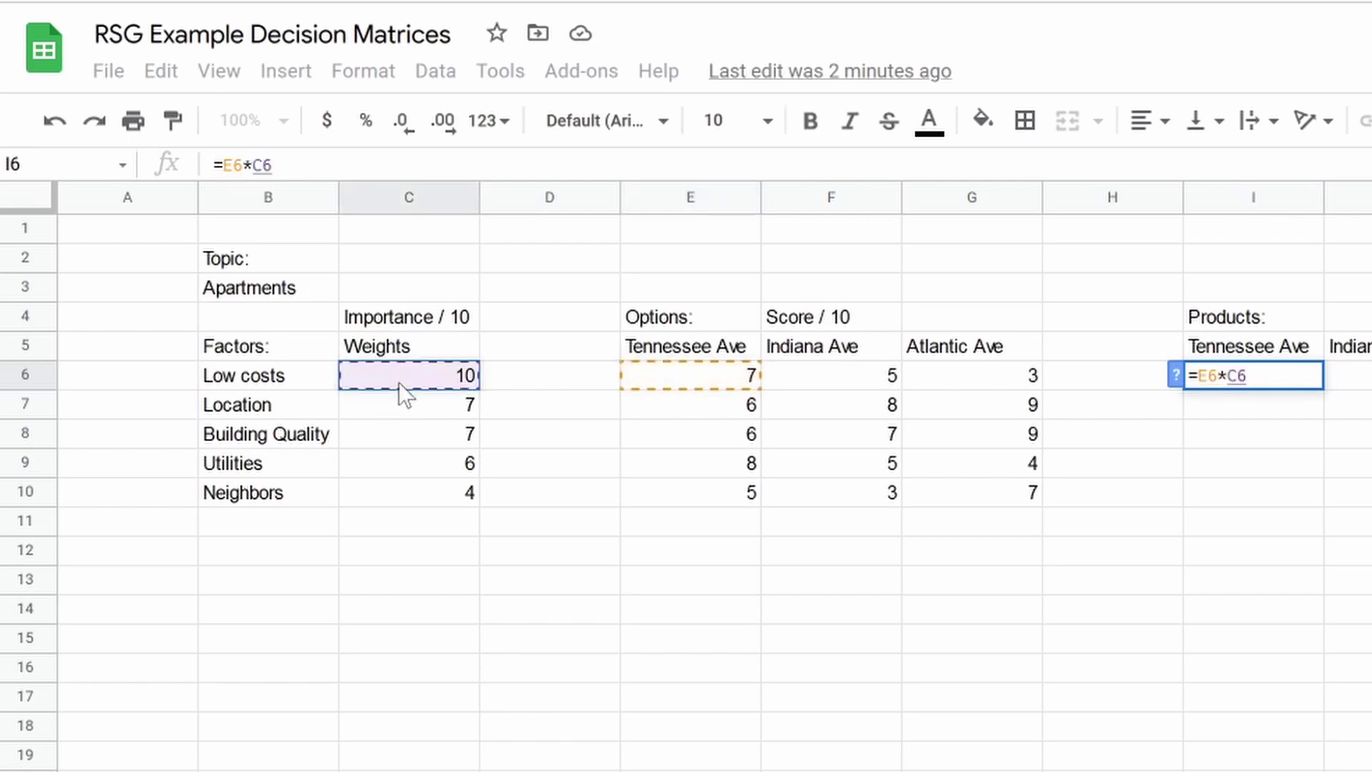
key("Return")
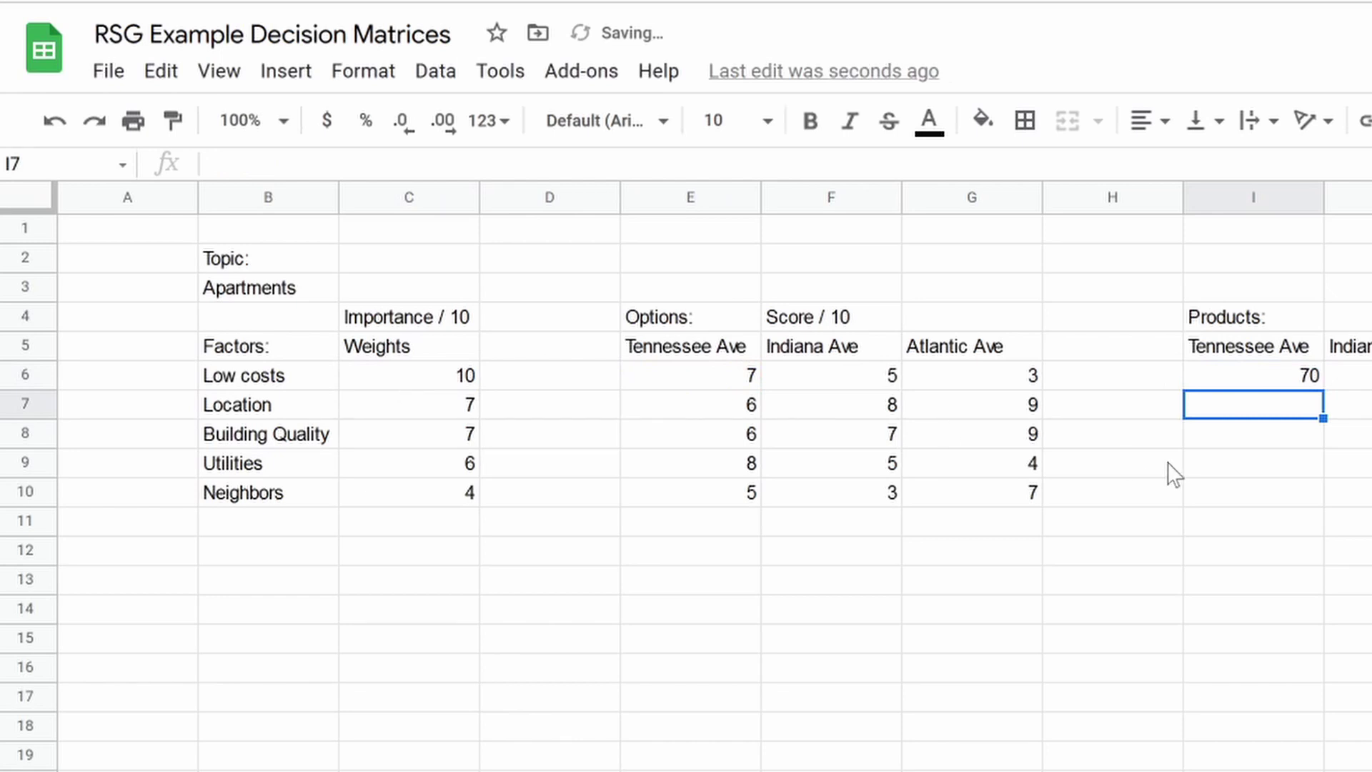
left_click(1297, 381)
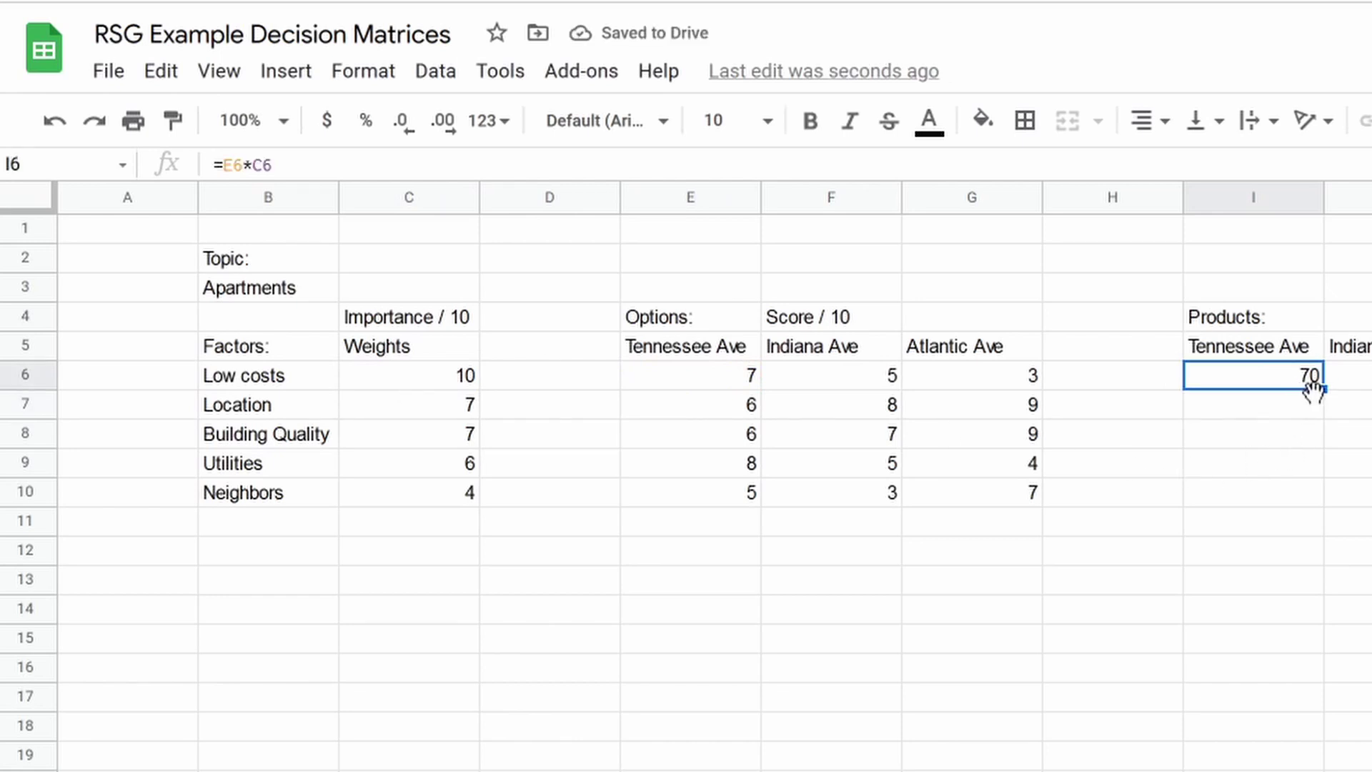
left_click_drag(1324, 390, 1324, 497)
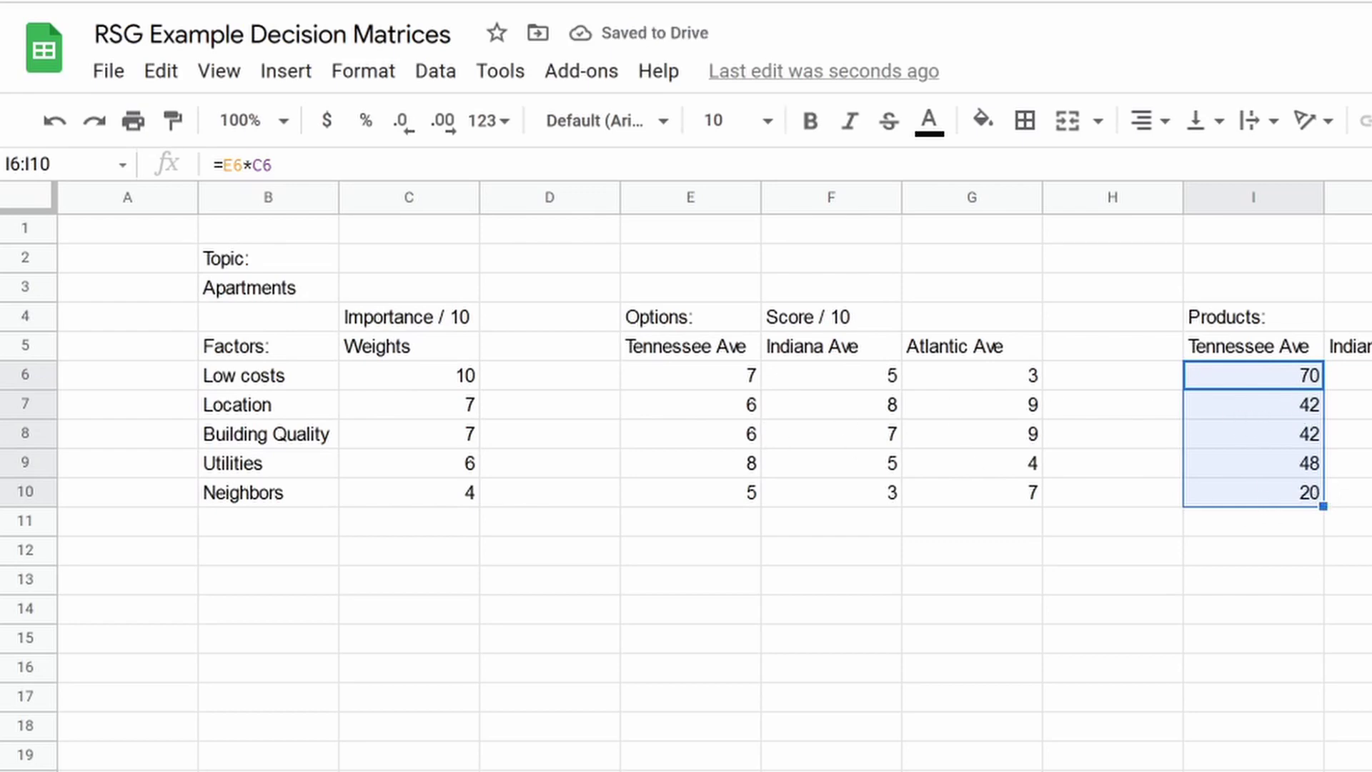
Calculate the Indiana Ave products with =F6*C6 in cell J6 and accept the suggested autofill down to J10
left_click(1359, 386)
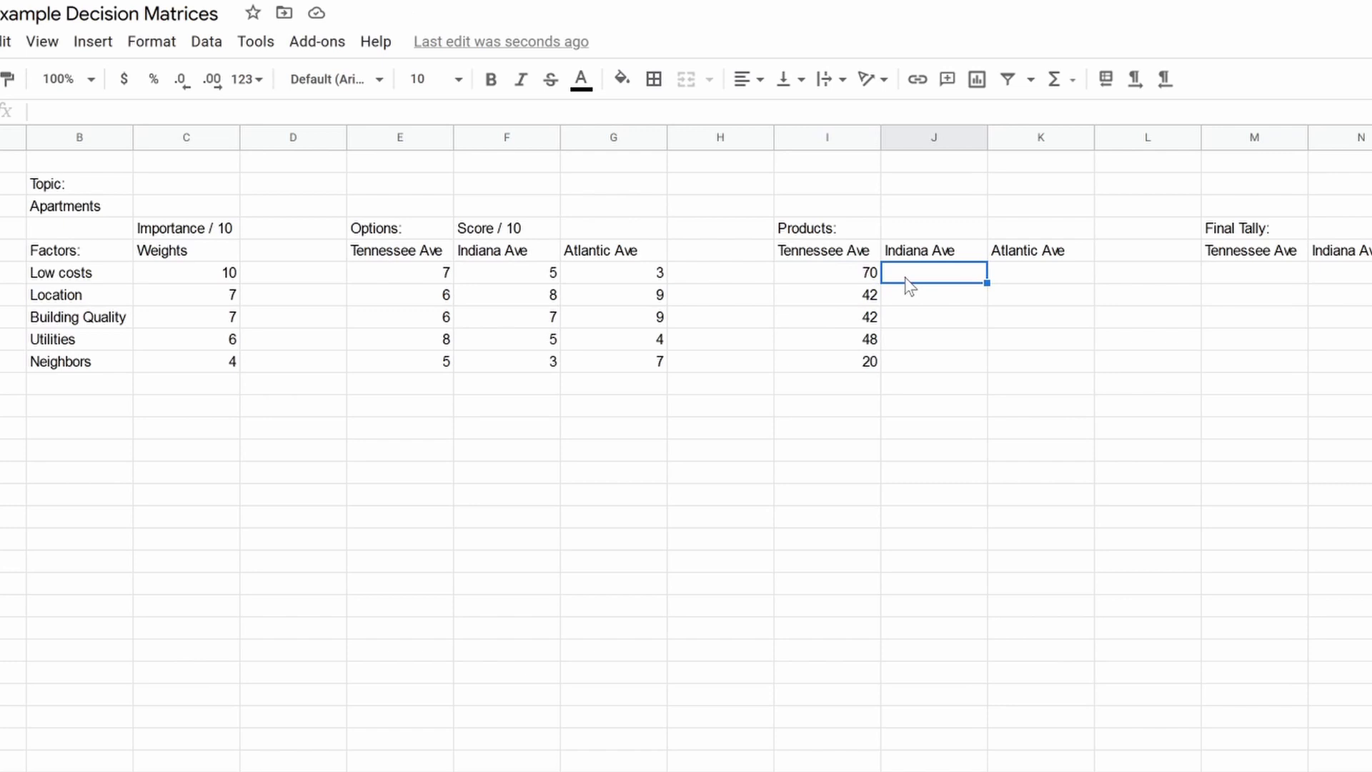
type("=")
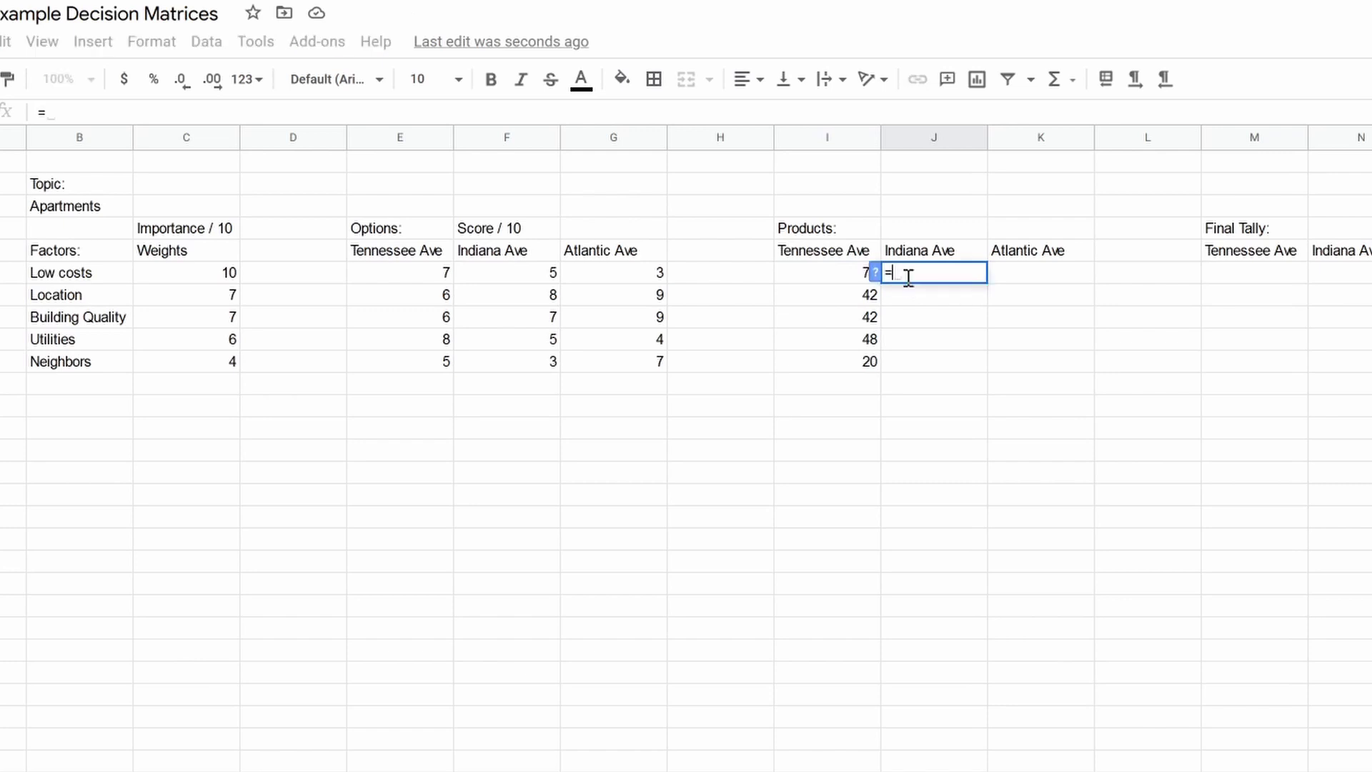
left_click(500, 276)
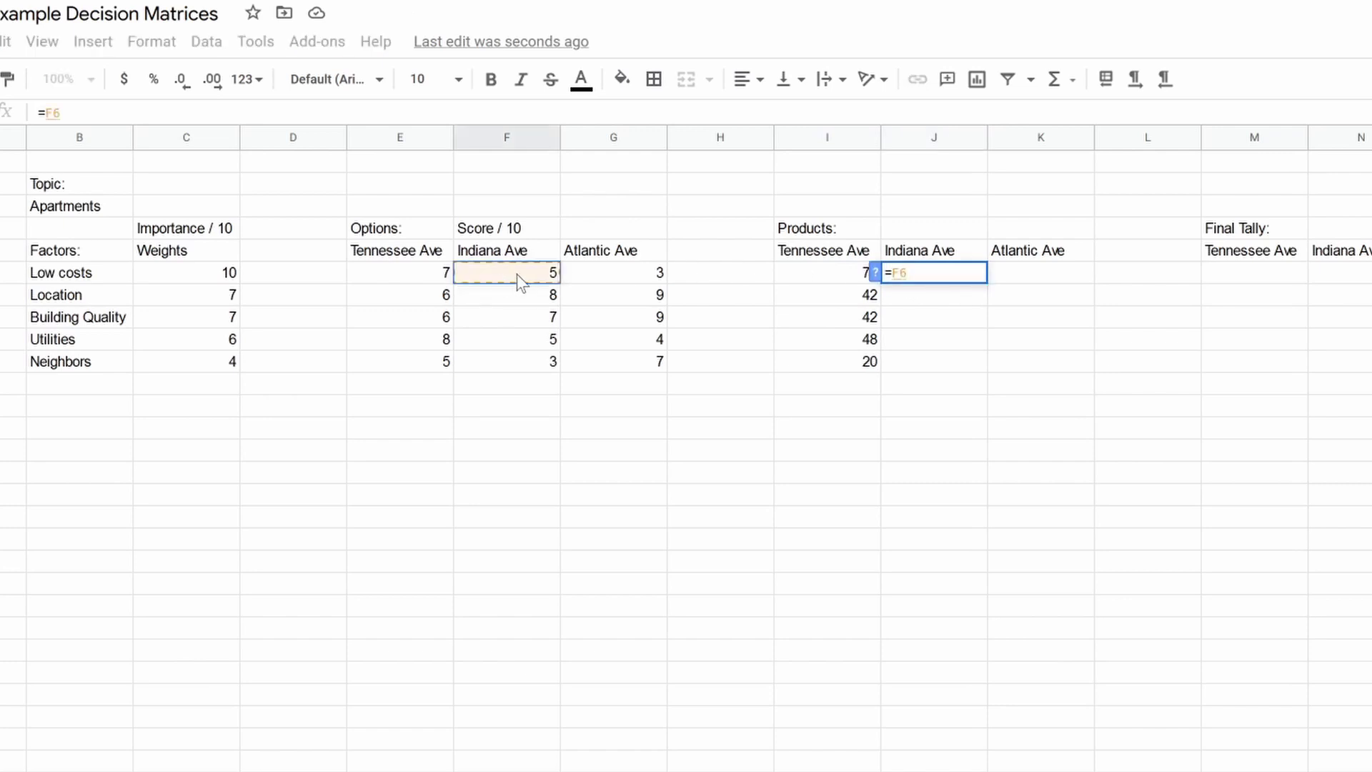
type("*")
left_click(211, 279)
key("Return")
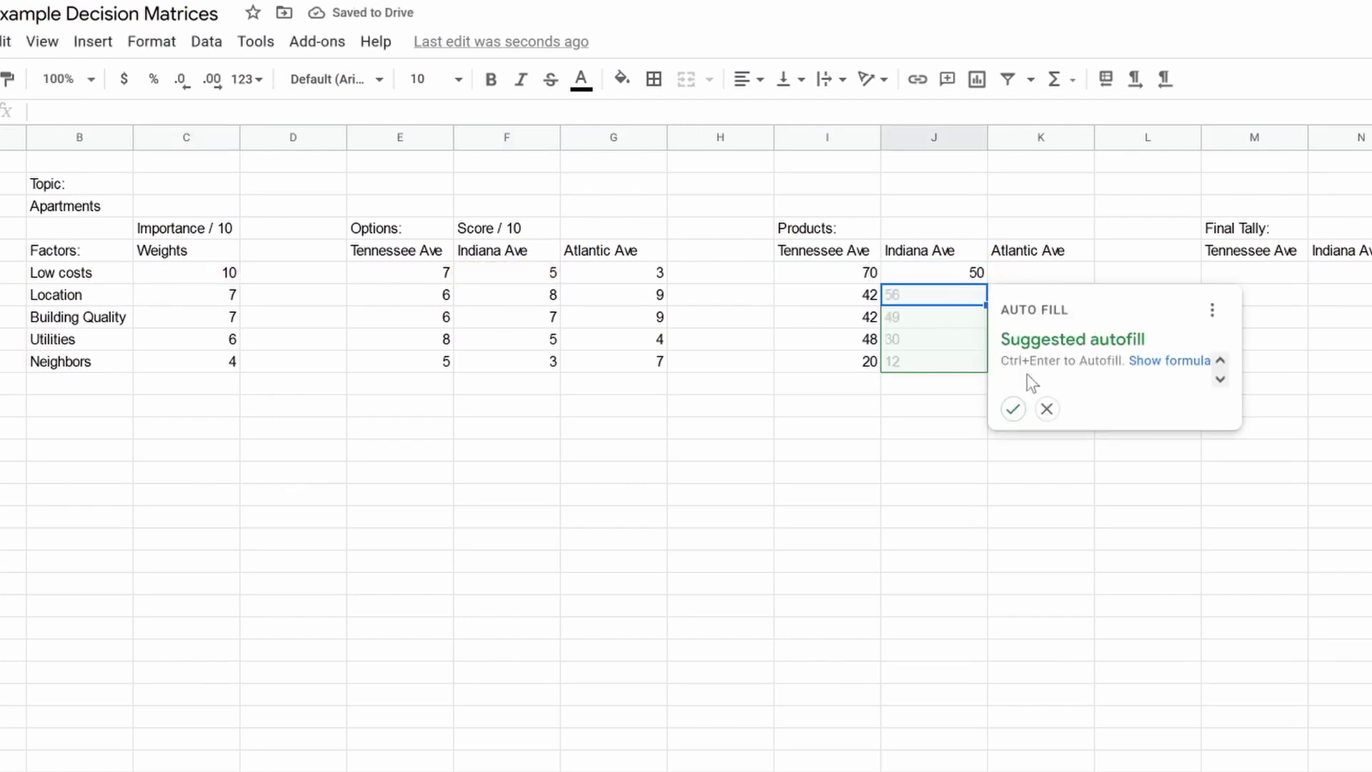
left_click(1013, 409)
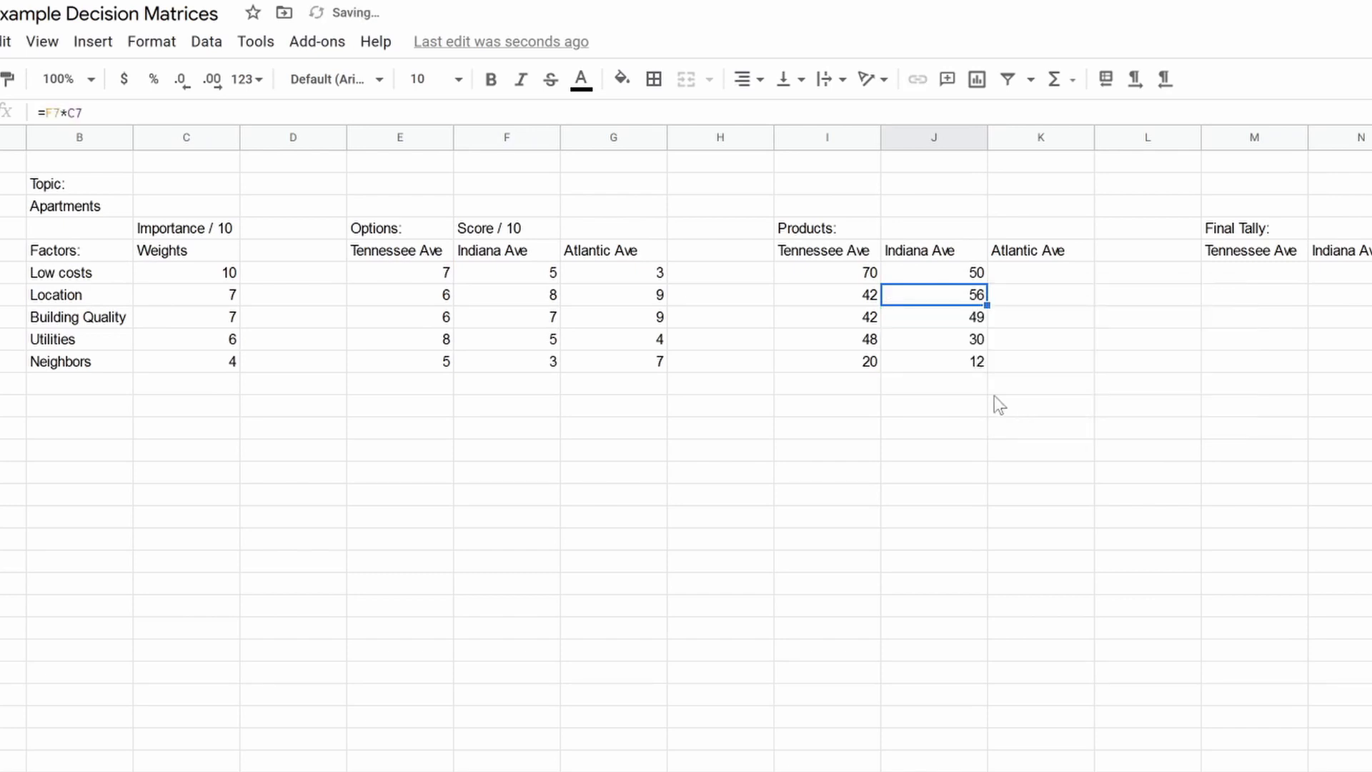
Calculate the Atlantic Ave products with =G6*C6 in cell K6 and accept the suggested autofill down to K10
left_click(995, 279)
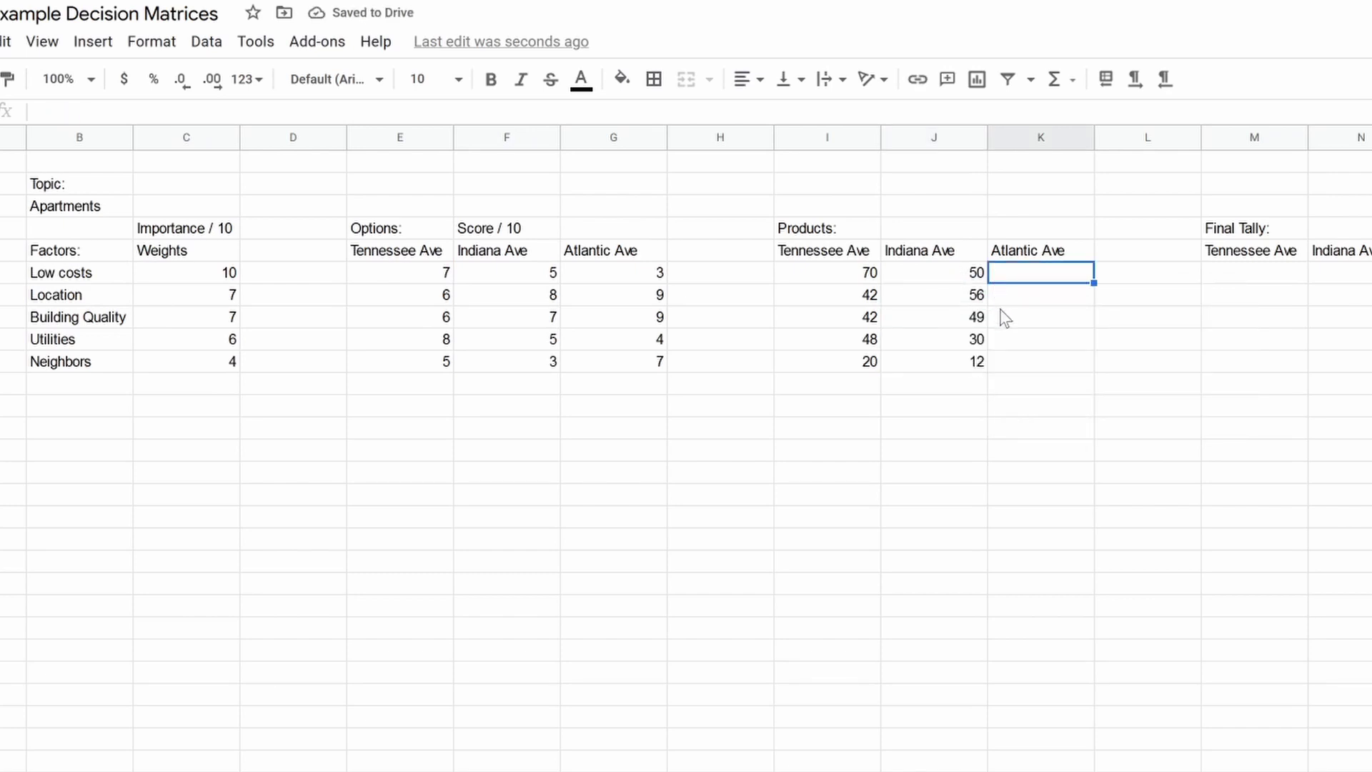
type("=")
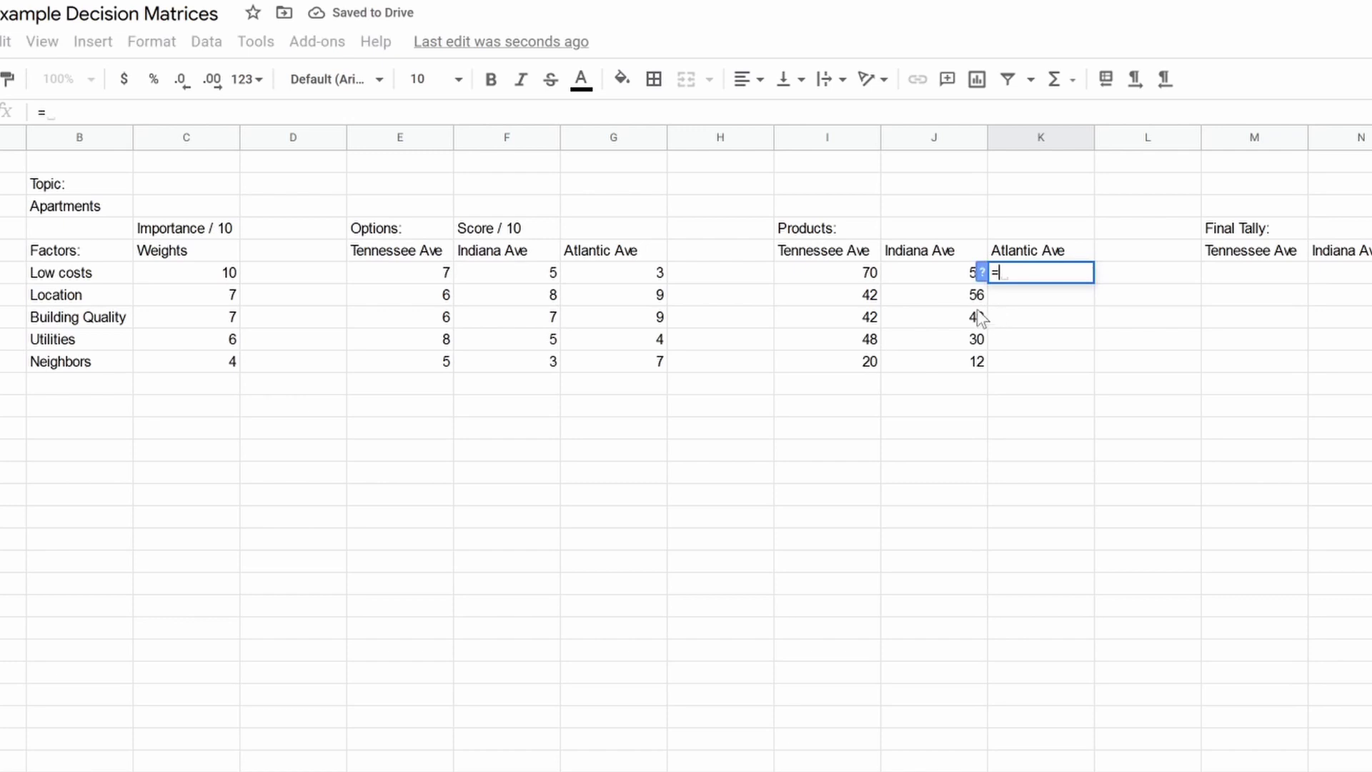
left_click(613, 278)
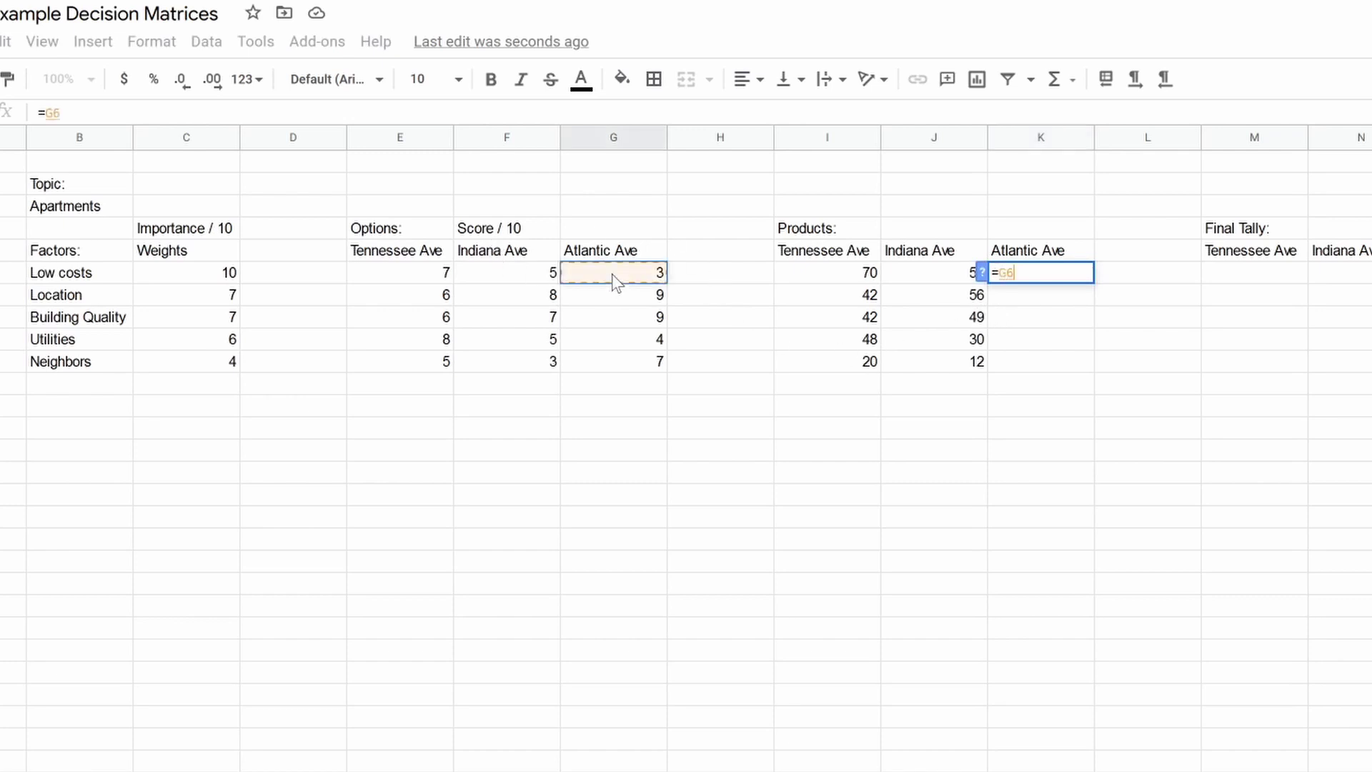
type("*")
left_click(233, 275)
key("Return")
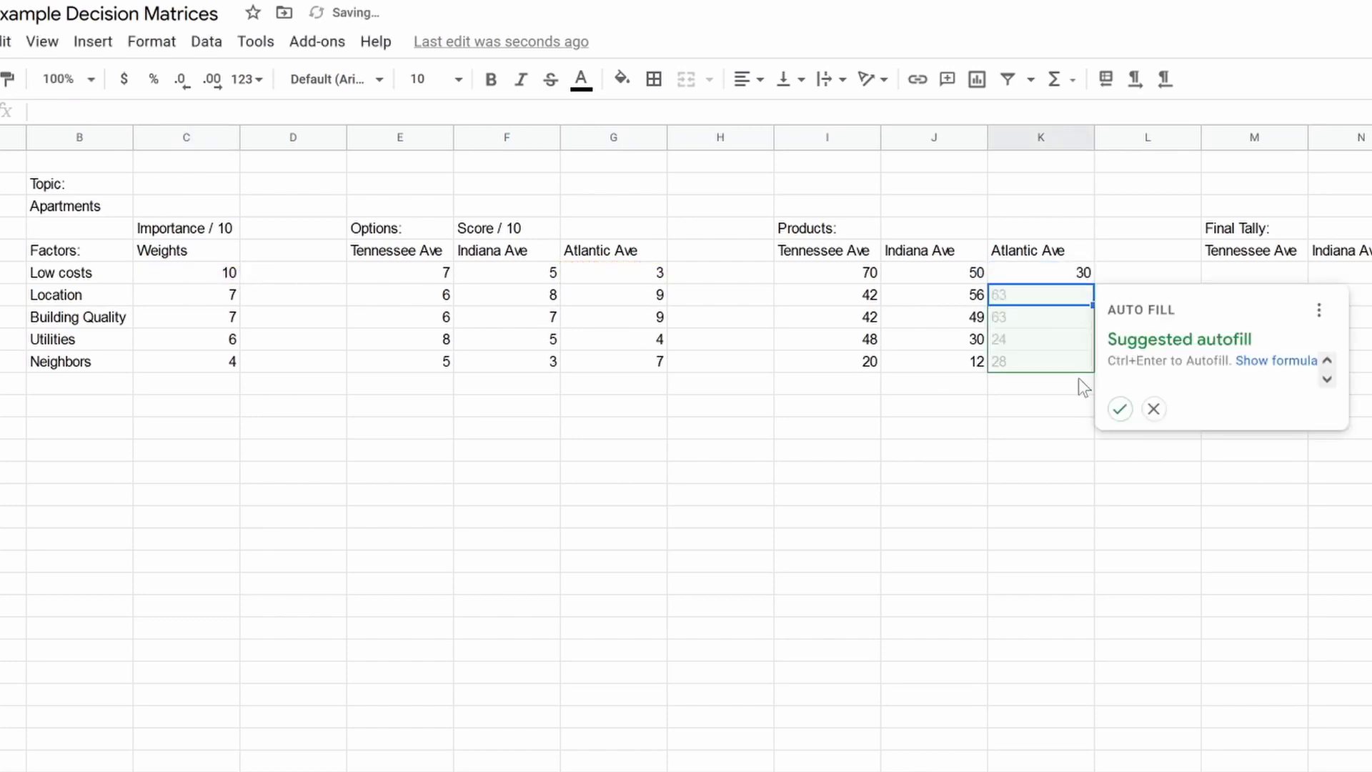
left_click(1121, 409)
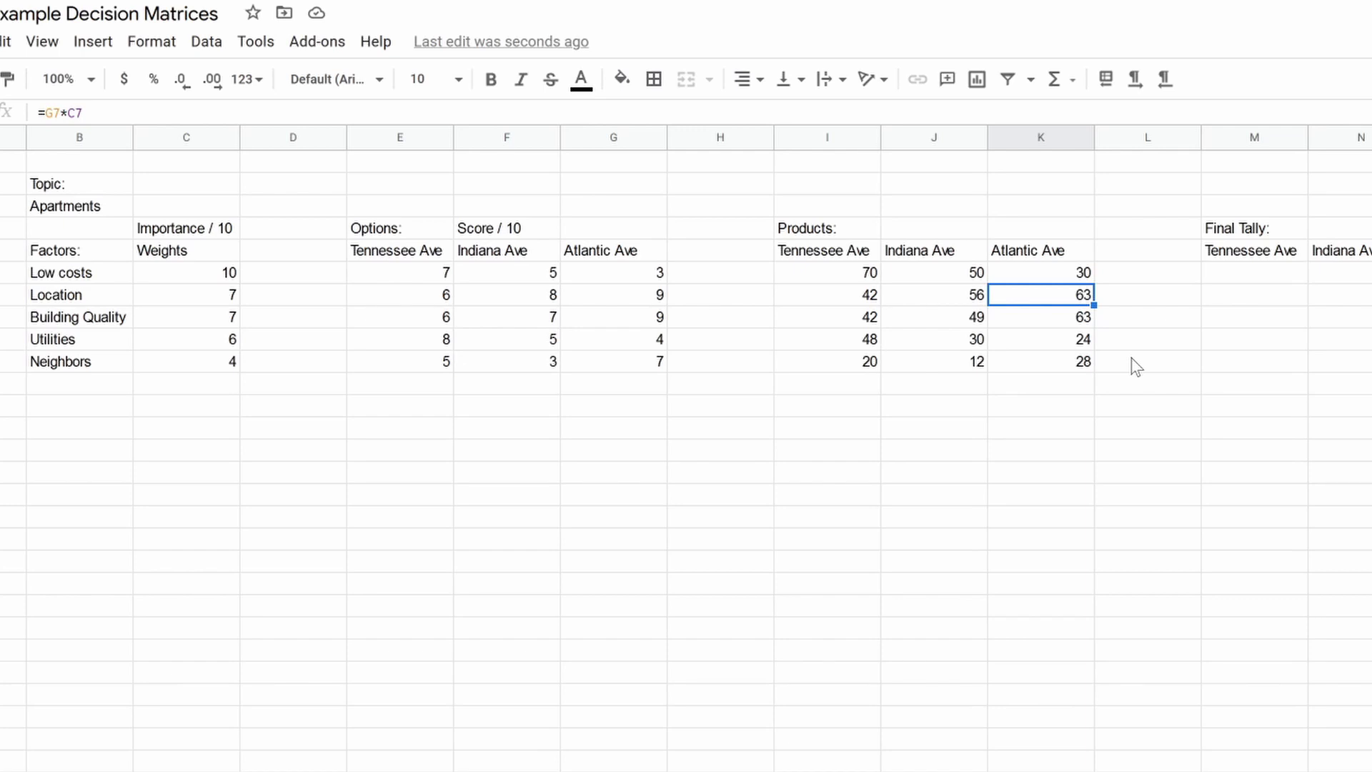
Total the Tennessee Ave products with =sum(I6:I10) in cell M6 and fill the formula across to O6 for the other apartments
left_click(1238, 283)
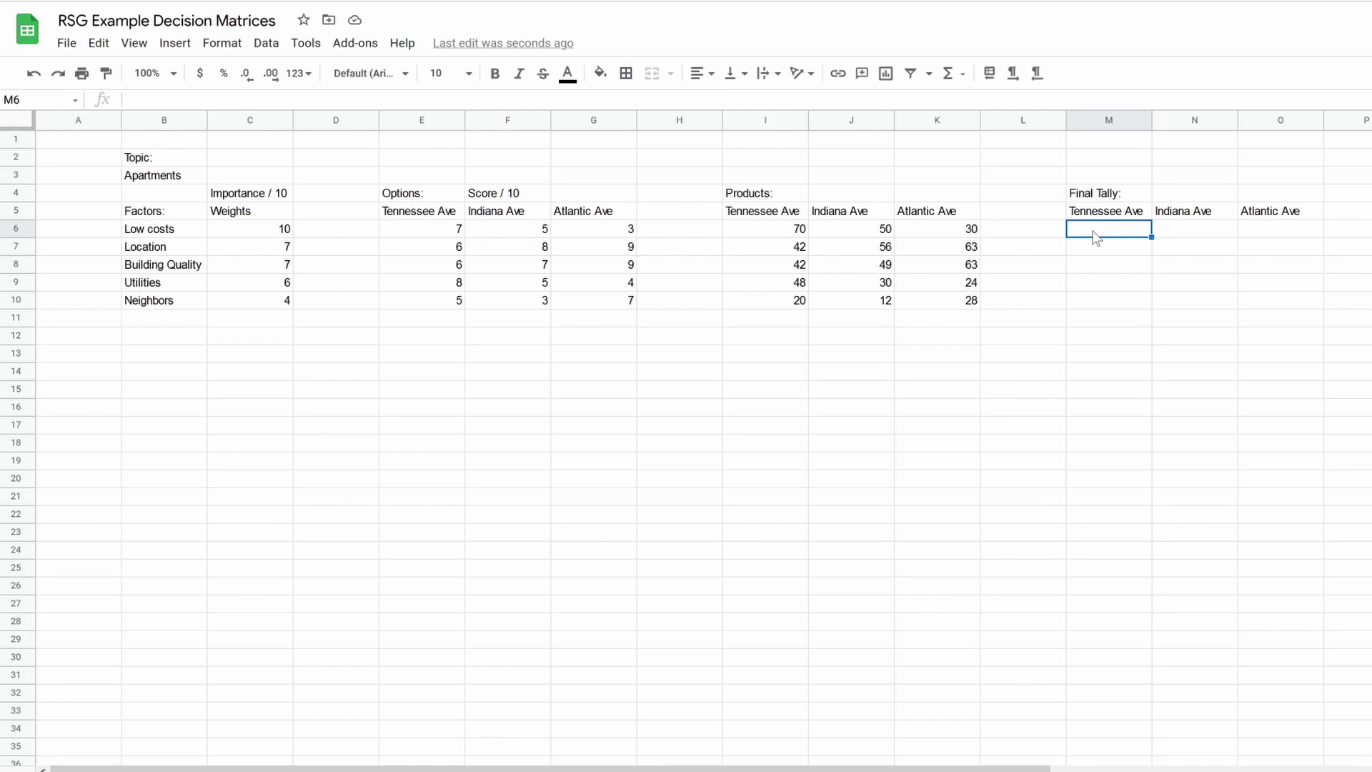
type("=")
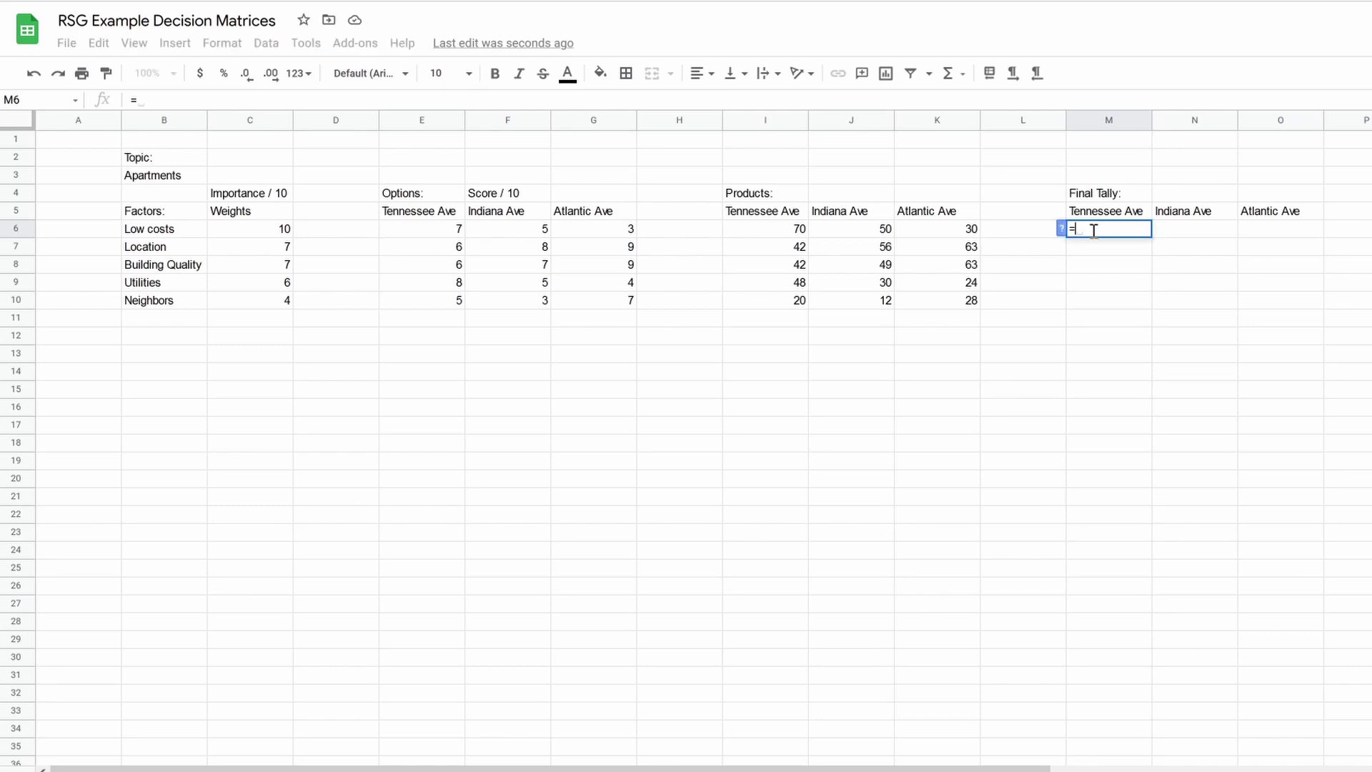
type("sum")
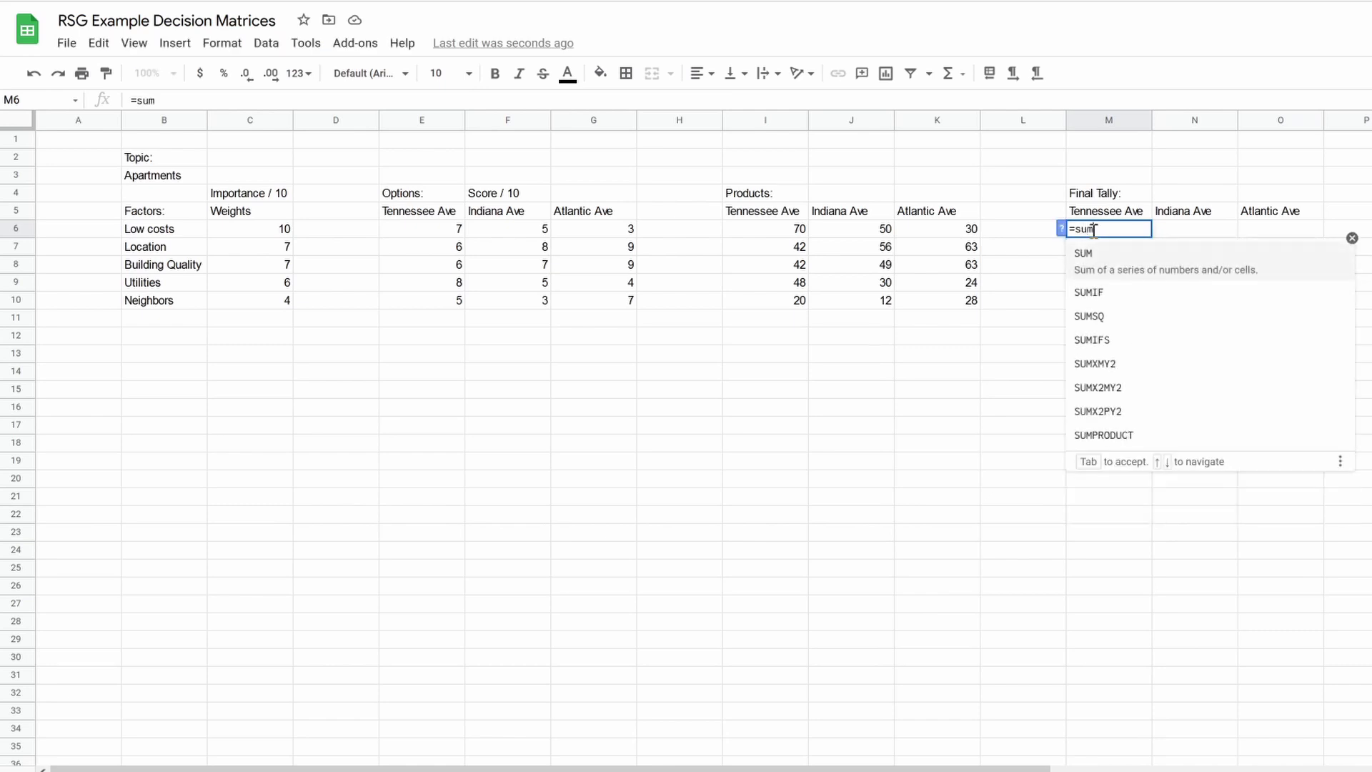
type("(")
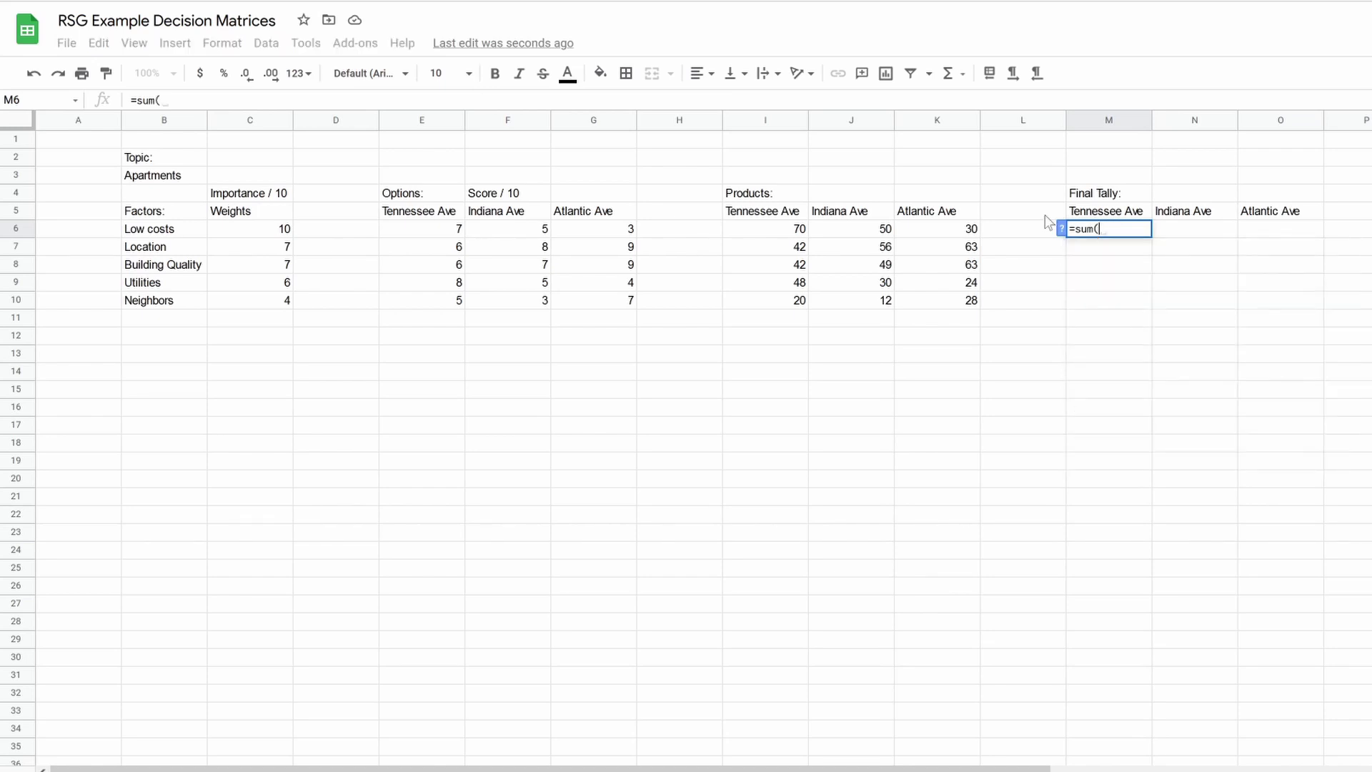
left_click_drag(757, 227, 750, 304)
key("Return")
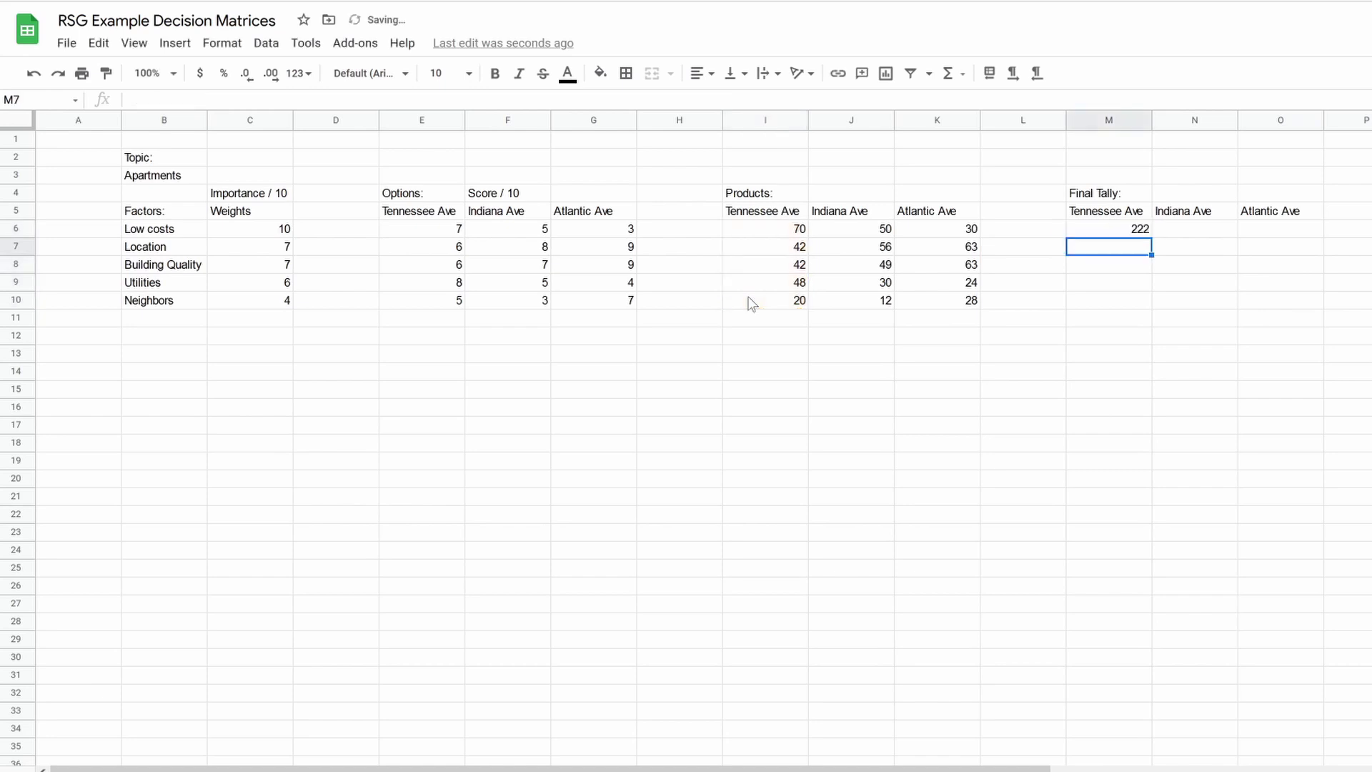
left_click(1141, 230)
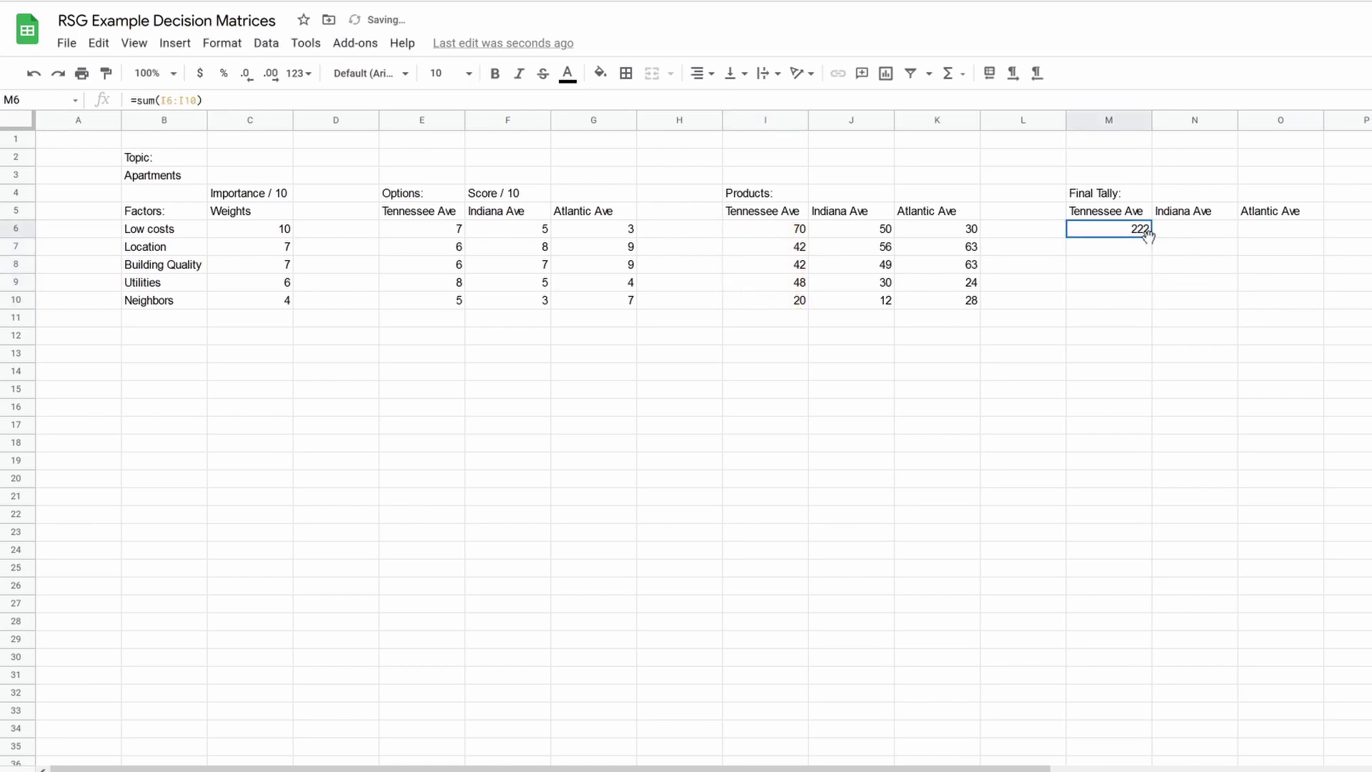
left_click_drag(1151, 238, 1261, 243)
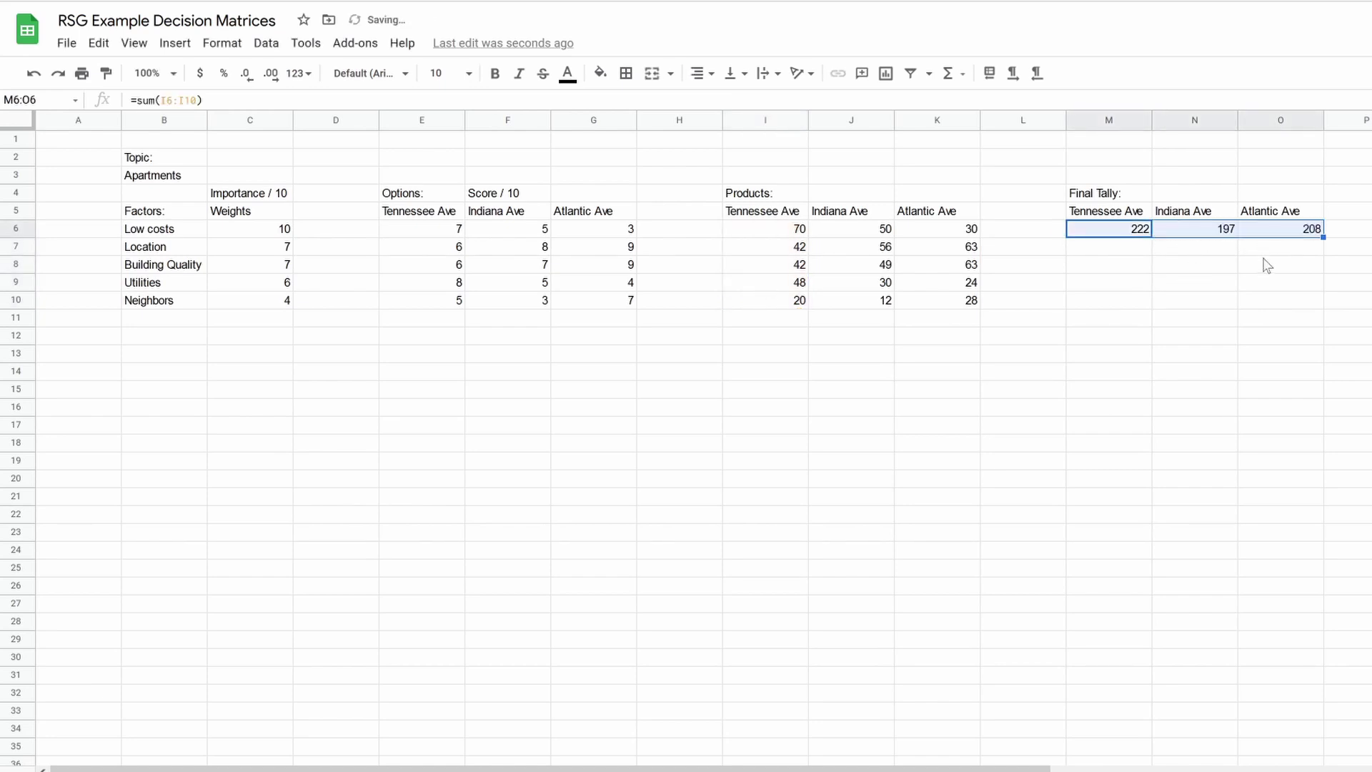
left_click(1140, 254)
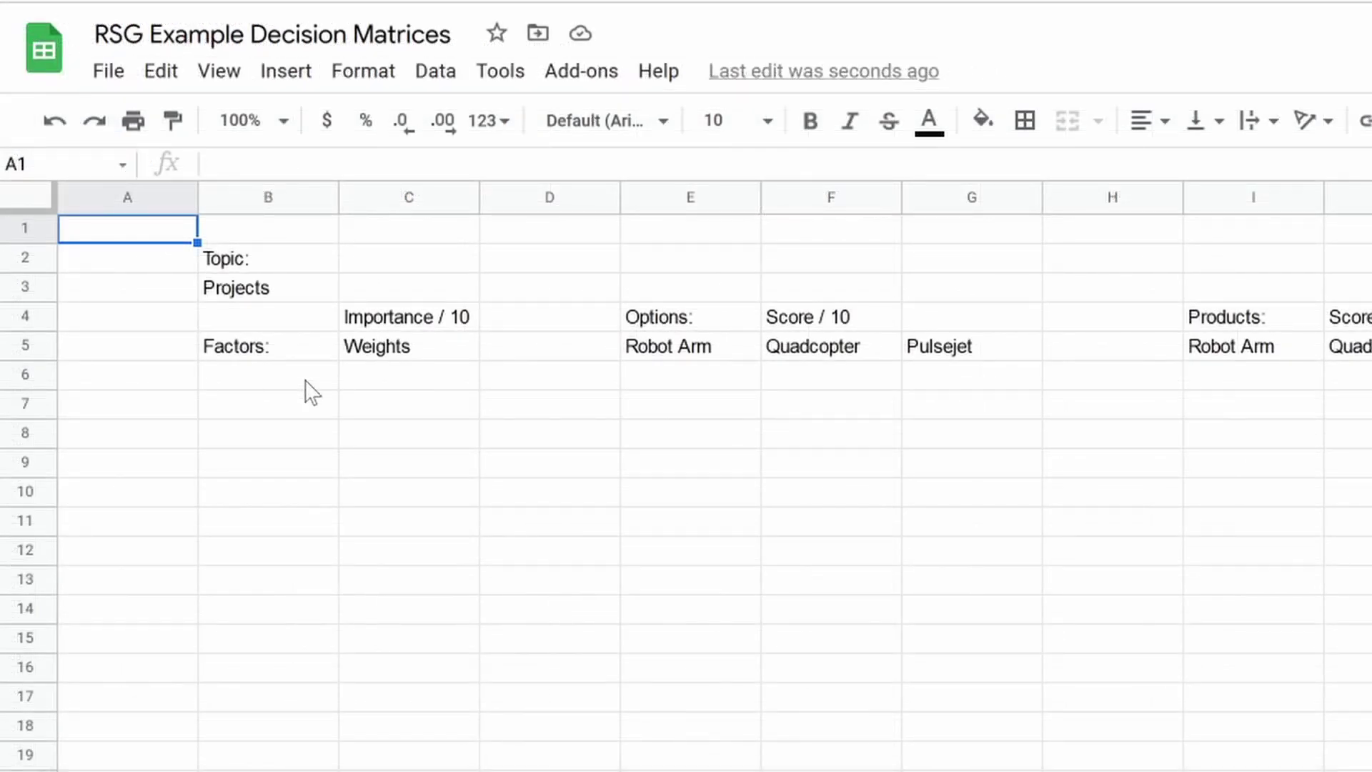
List the factors Complexity, Difficulty, Costs, Feasibility and Usefulness in cells B6 to B10
left_click(313, 392)
type("Complexity")
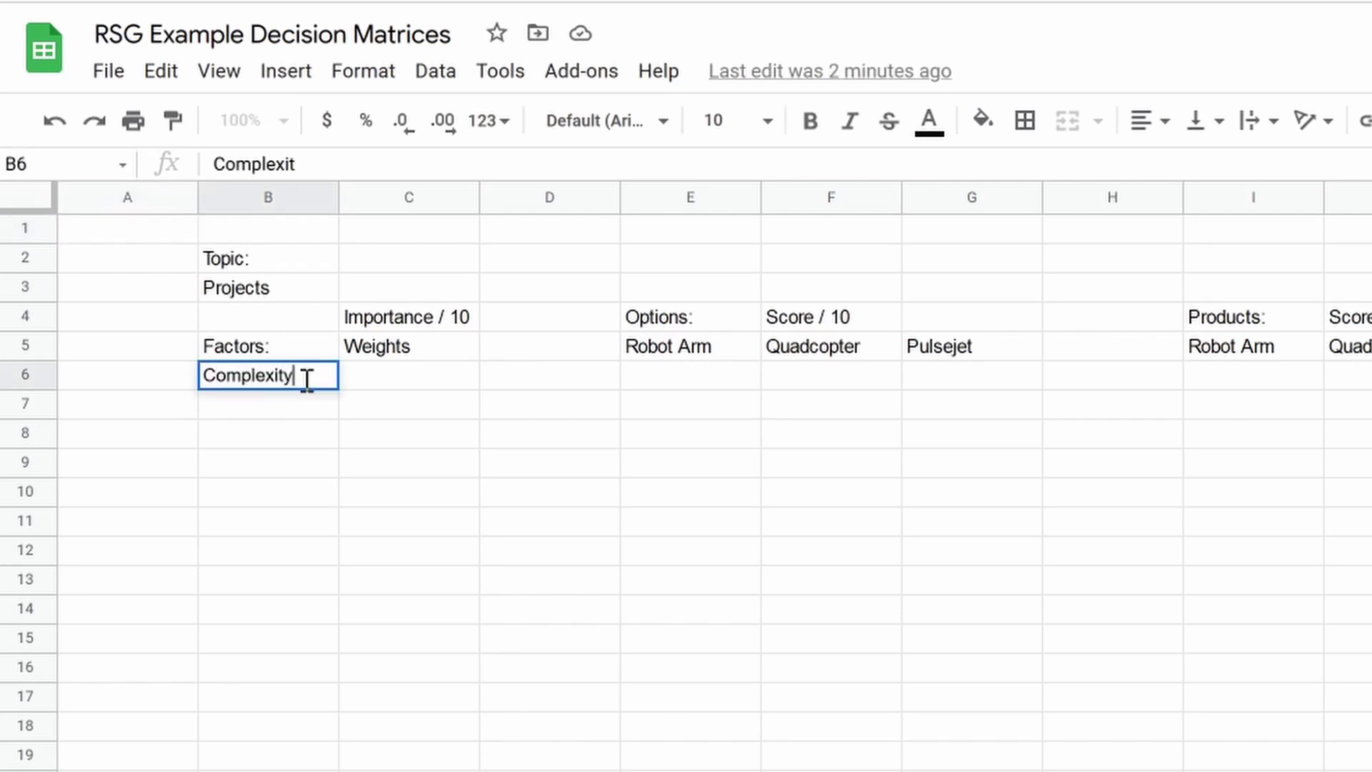
key("Return")
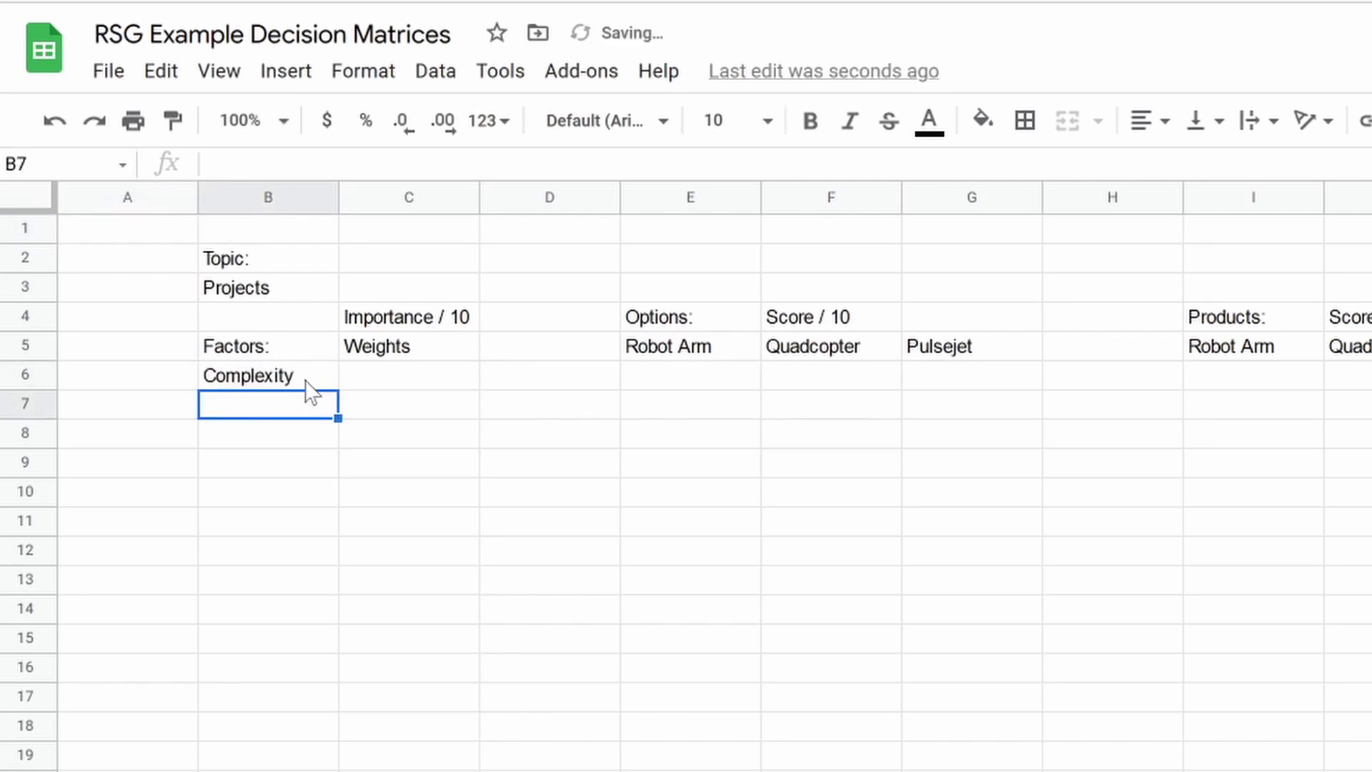
type("Difficulty")
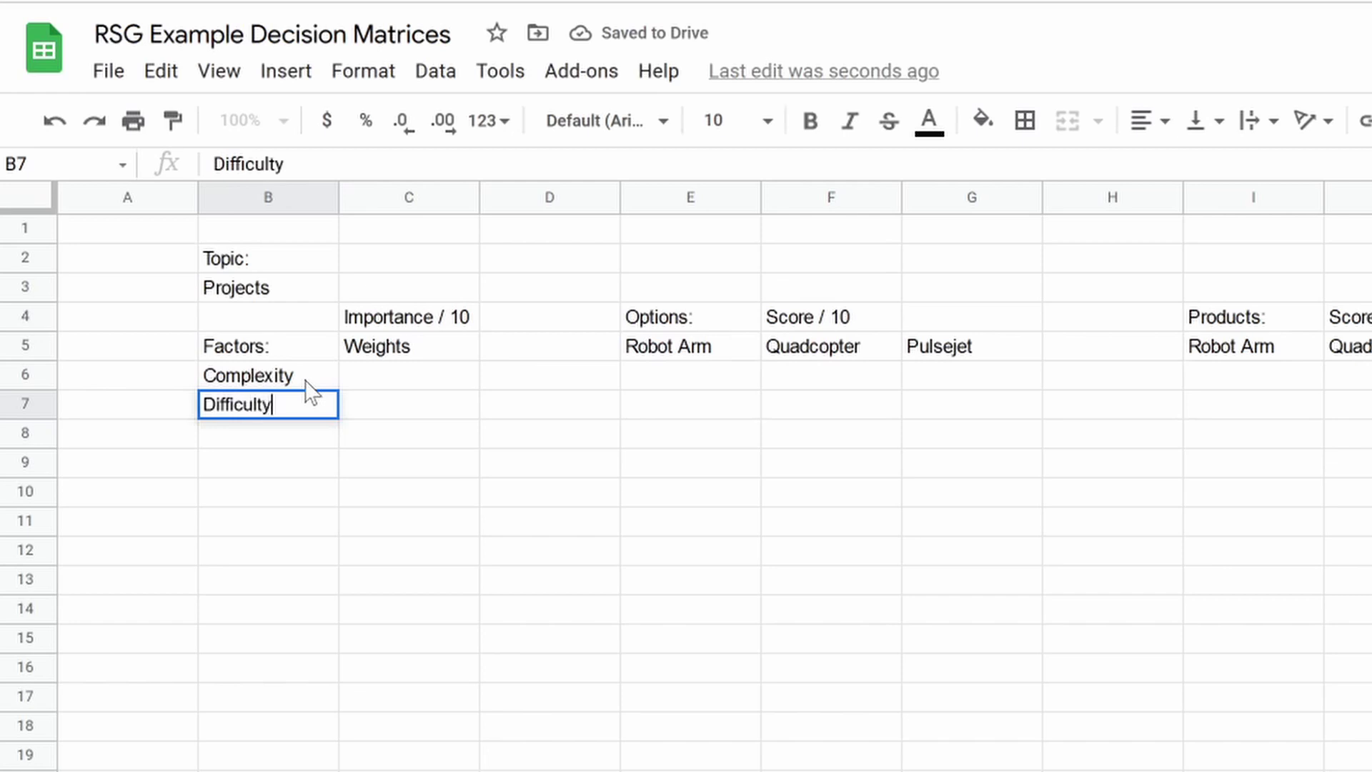
key("Return")
type("Costs")
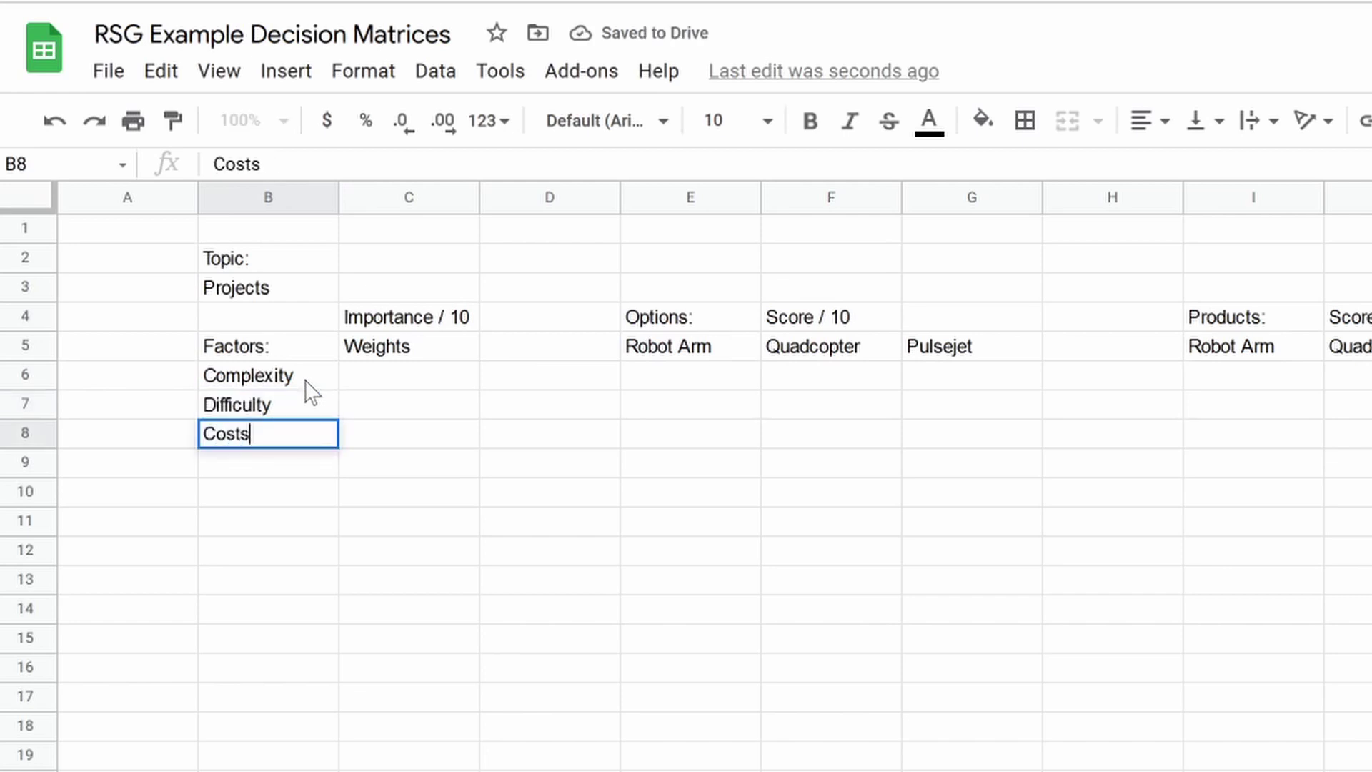
key("Return")
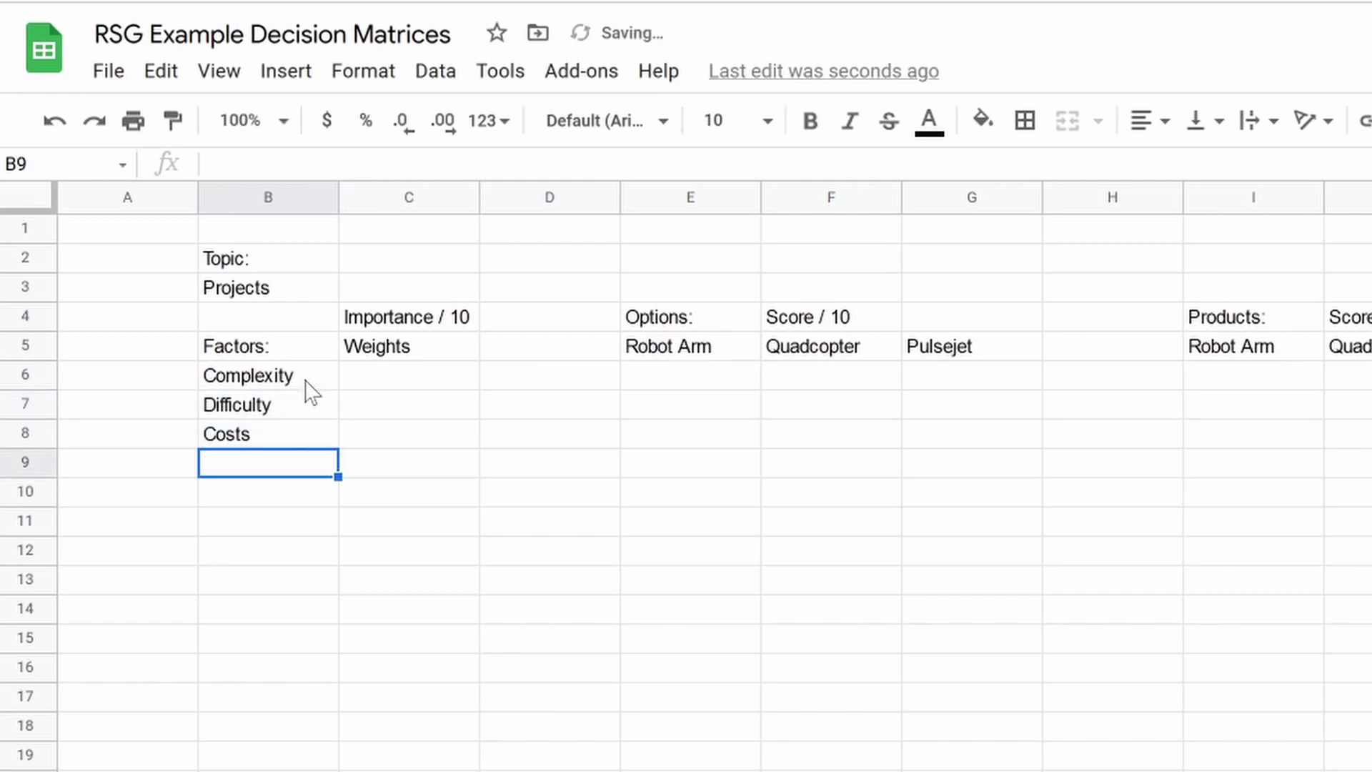
type("F")
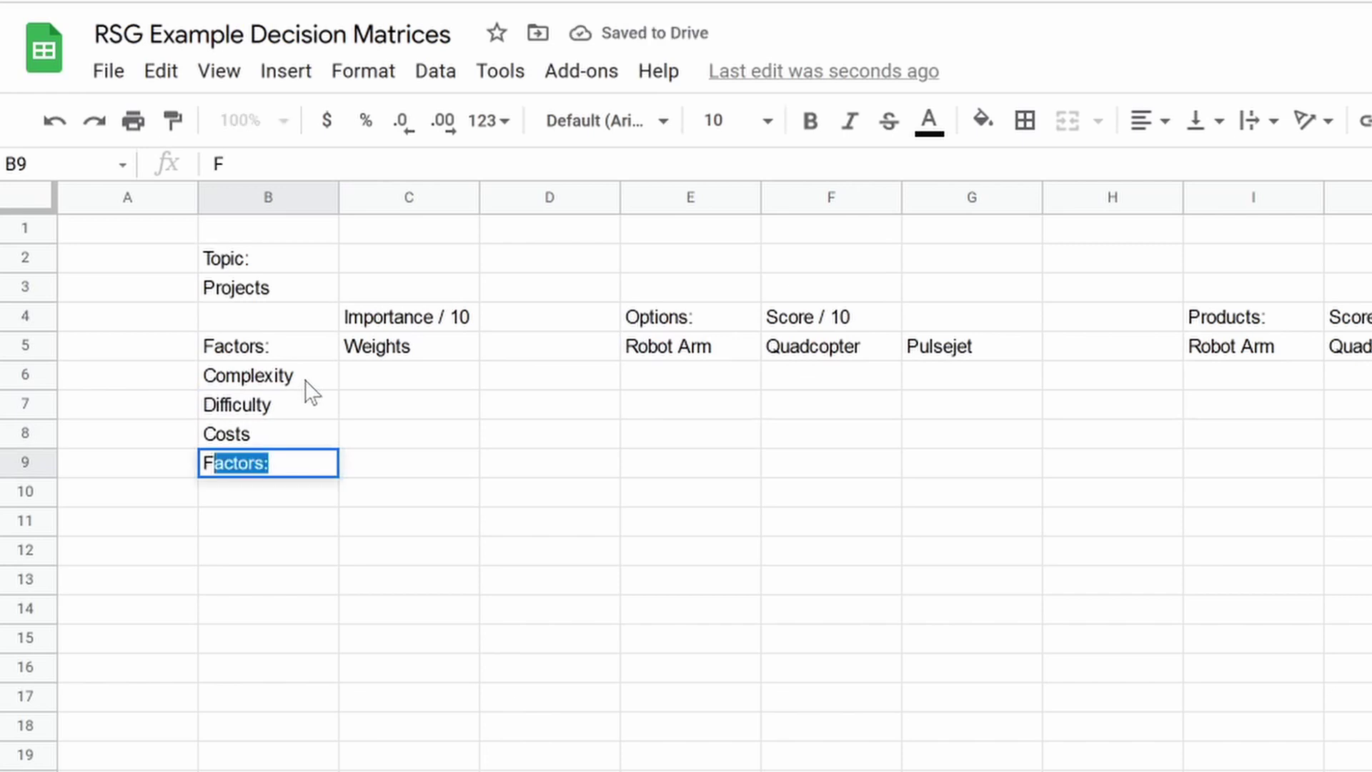
type("easibility")
key("Return")
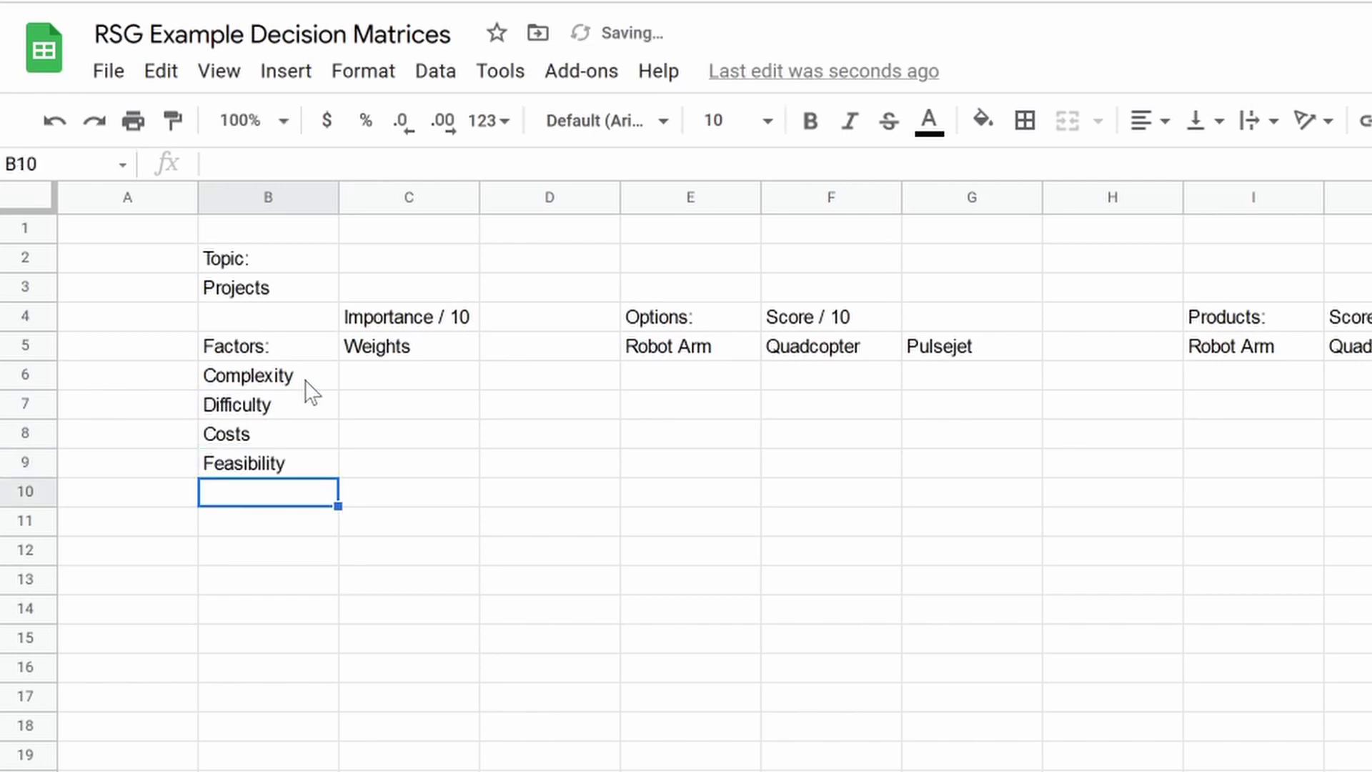
type("Use")
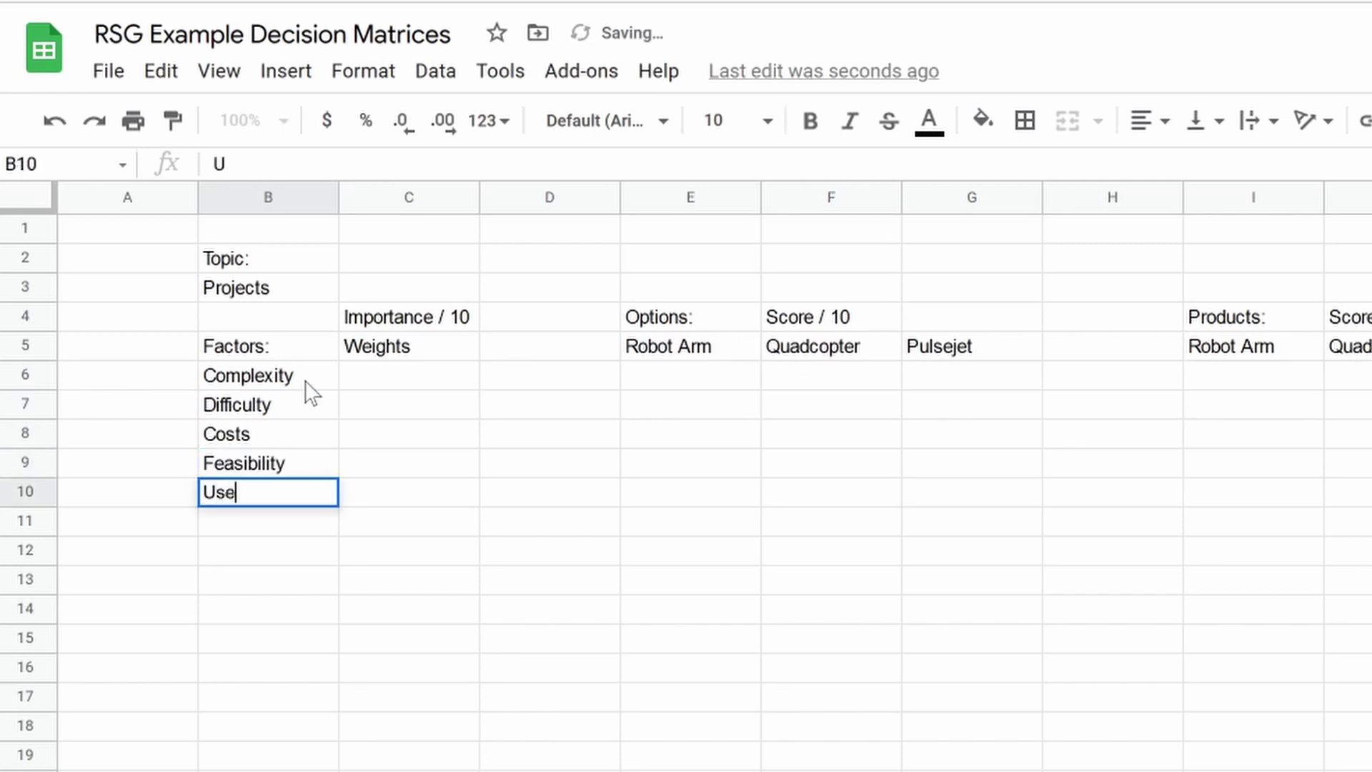
type("fulnesss")
key("BackSpace")
key("Return")
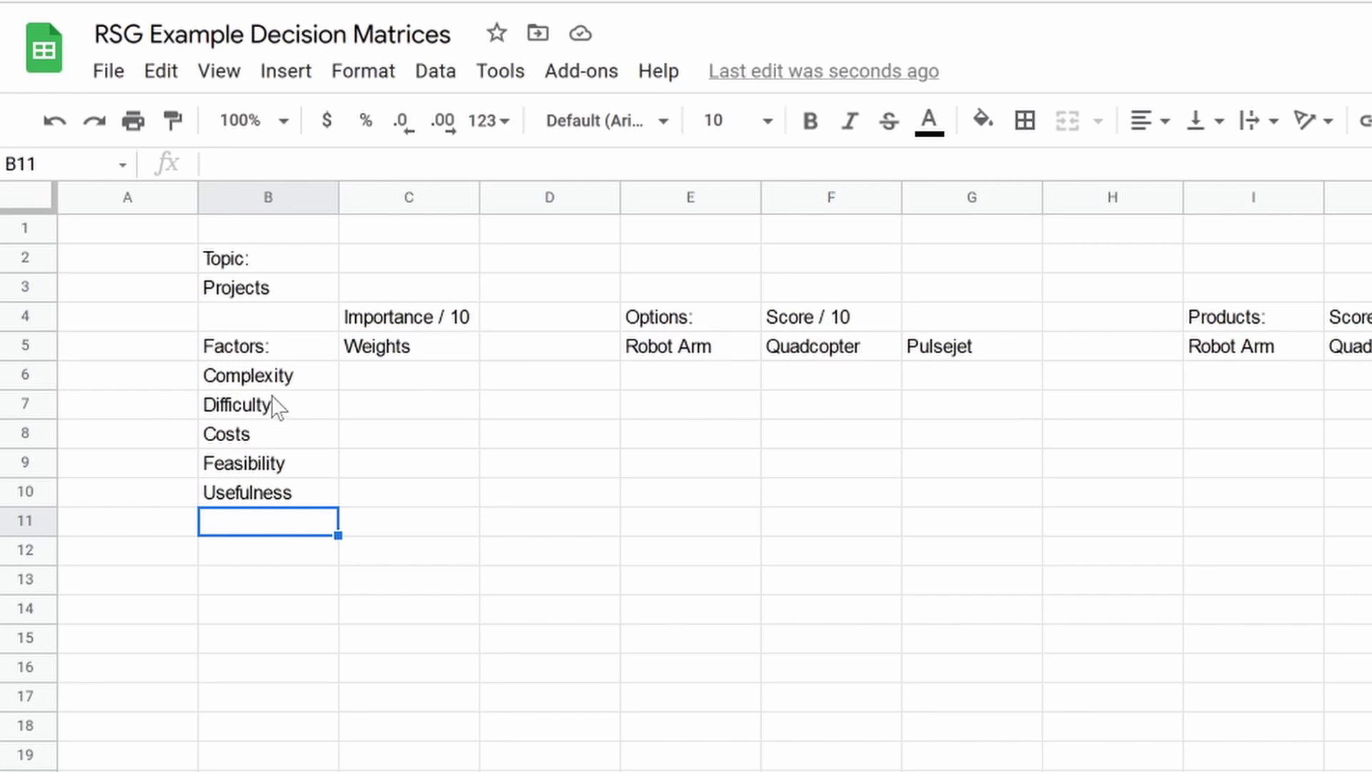
Reword the first three factors in B6 to B8 as Simplicity, Low difficulty and Low costs
left_click(247, 386)
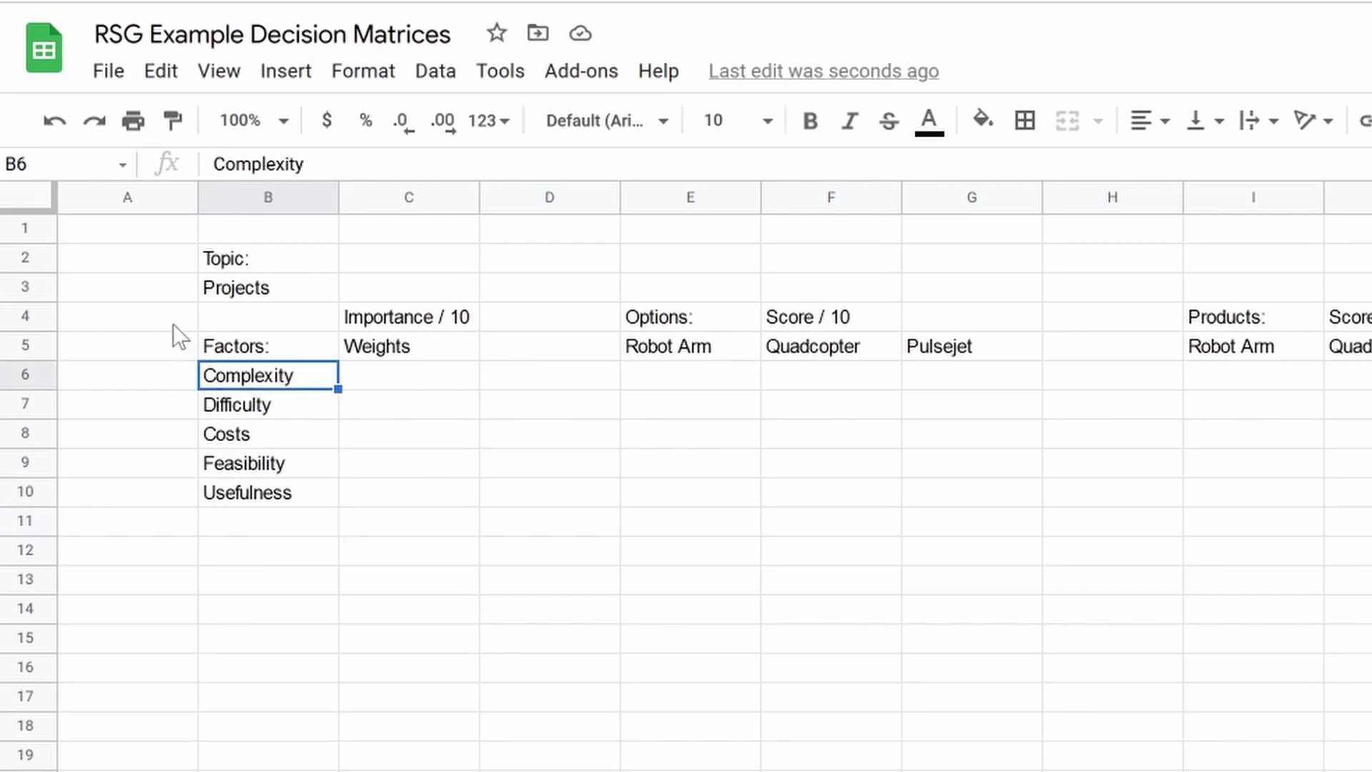
type("S")
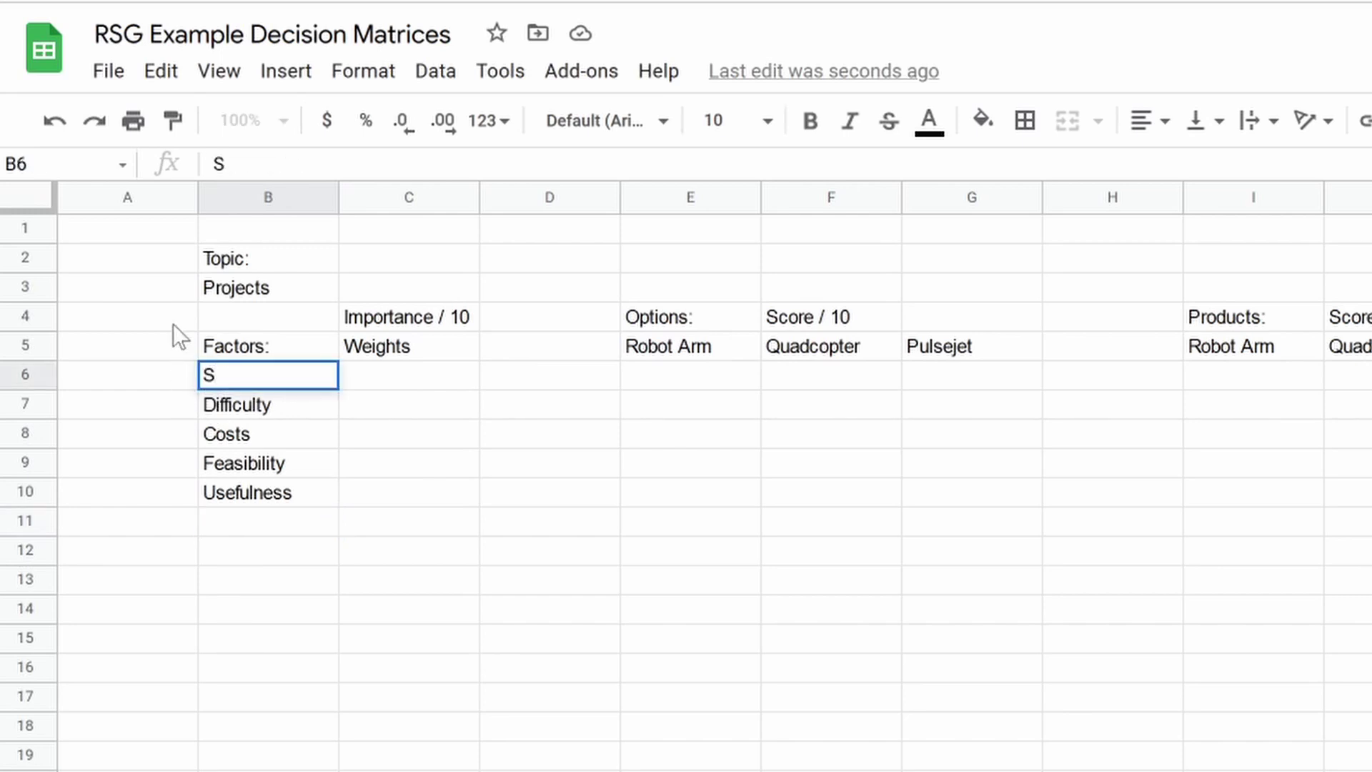
type("implicity")
key("Return")
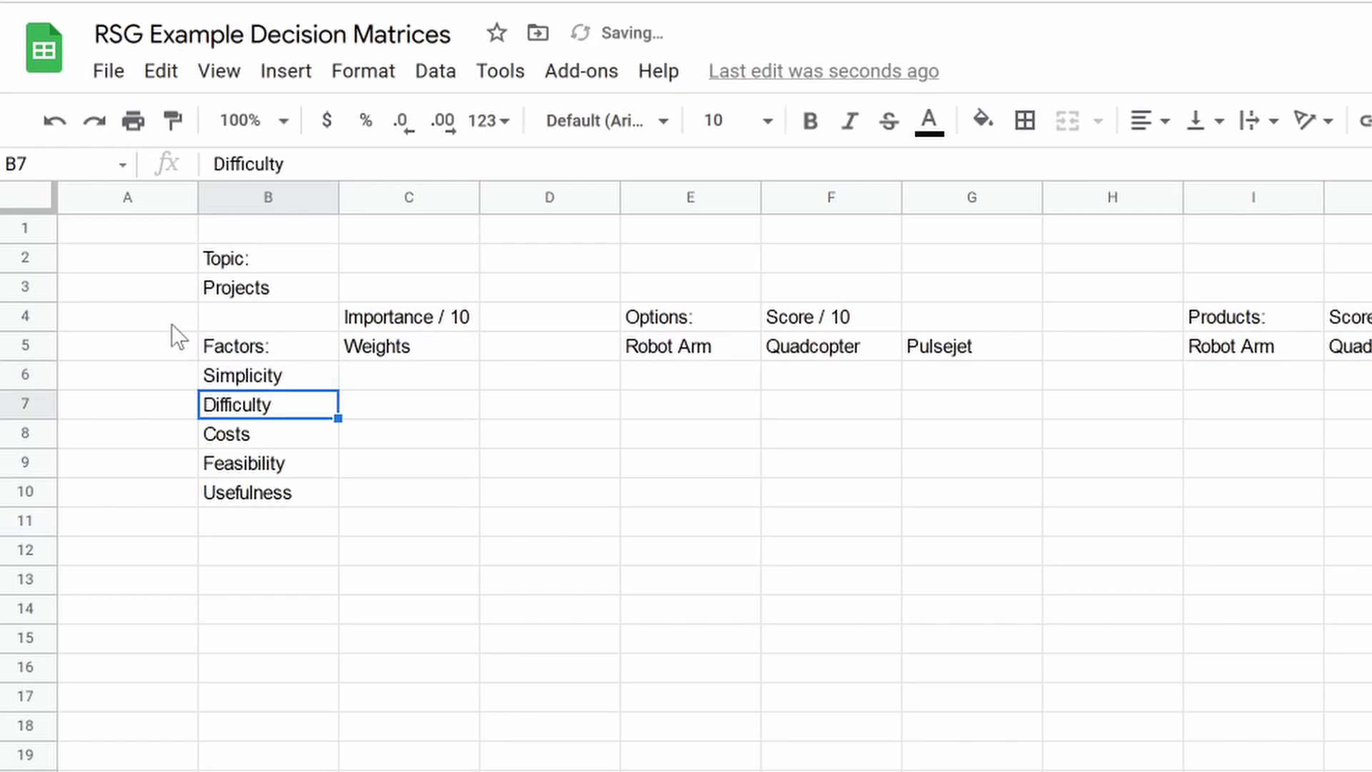
type("Low di")
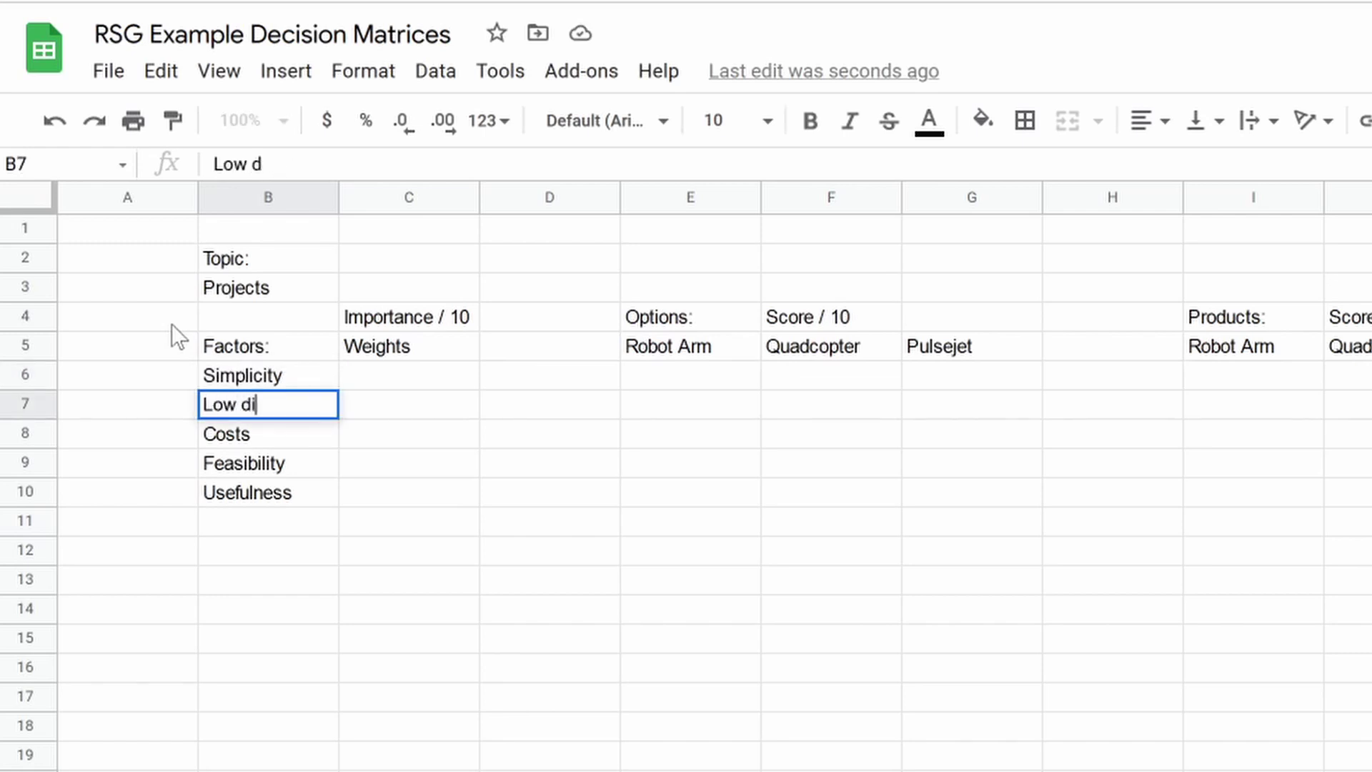
type("fficulty")
key("Return")
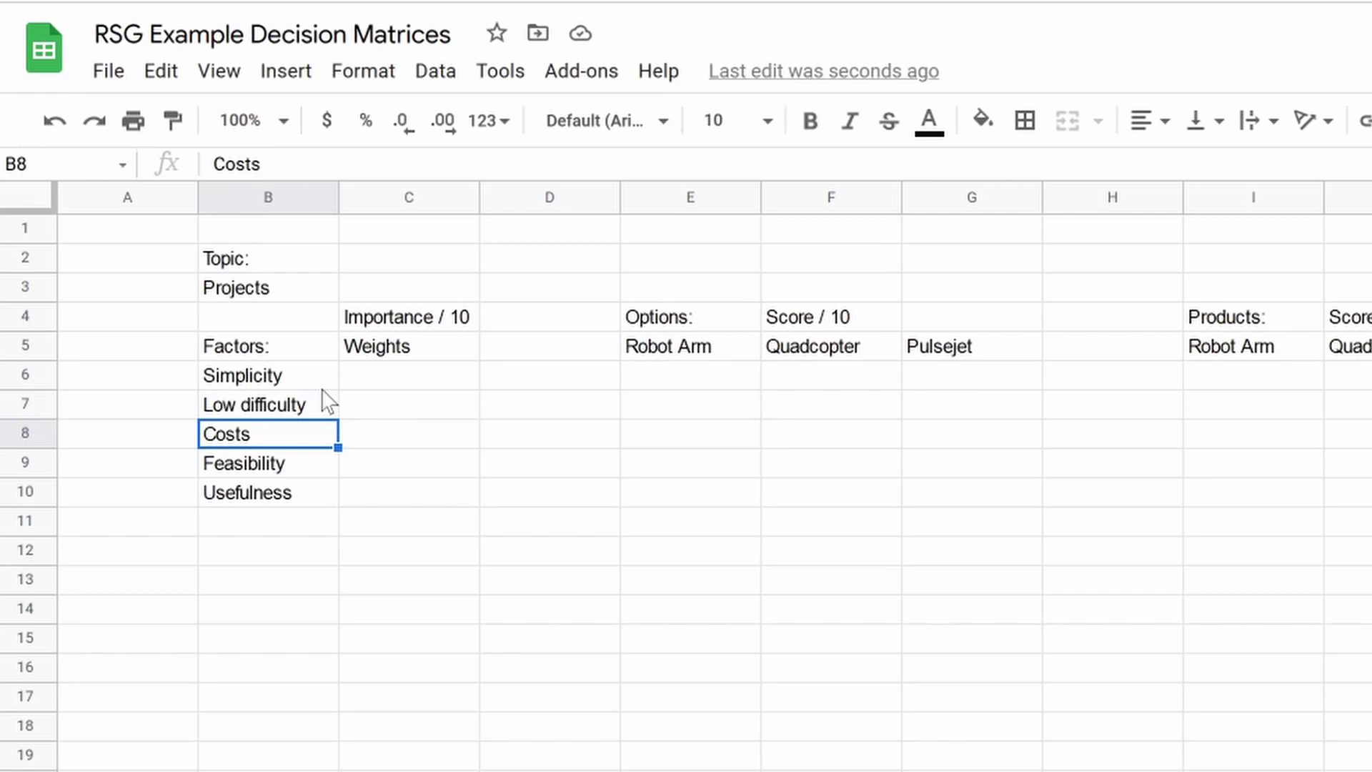
type("Low costss")
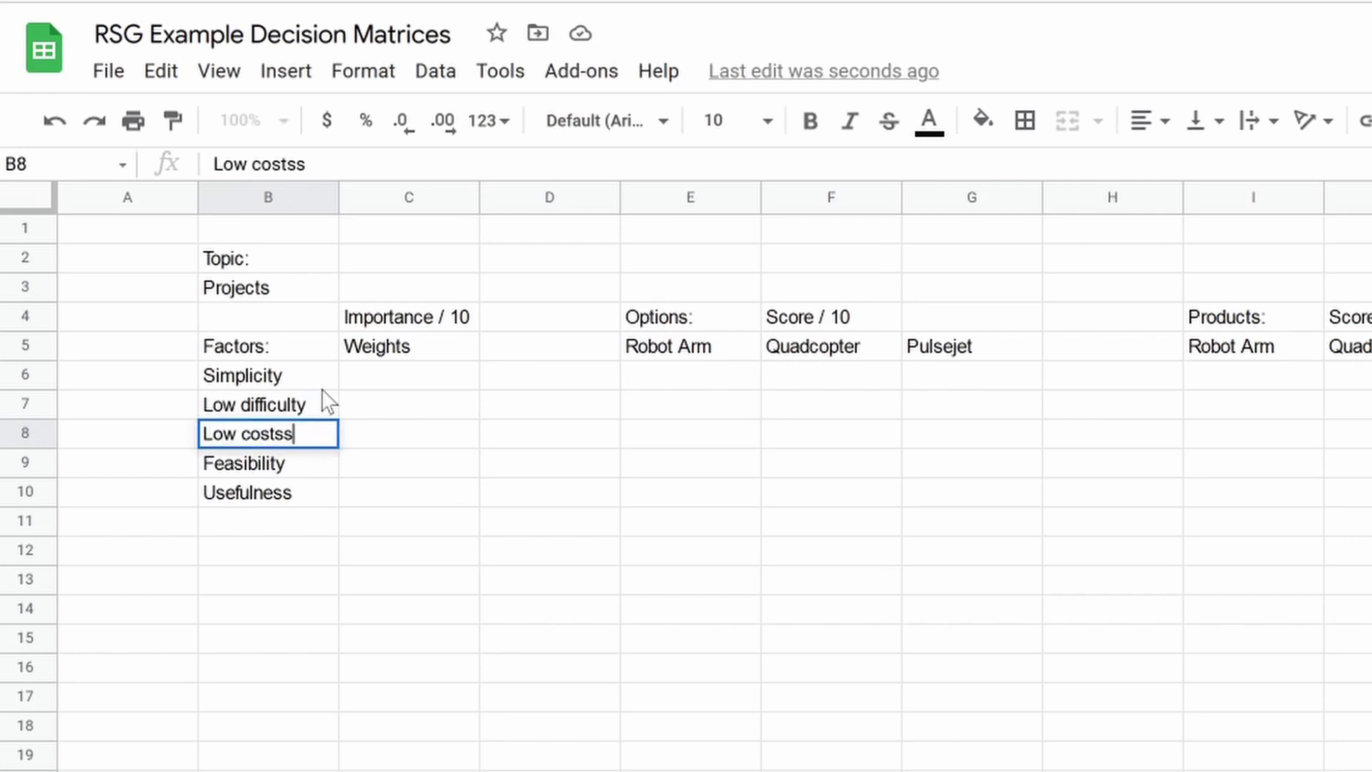
key("BackSpace")
key("Return")
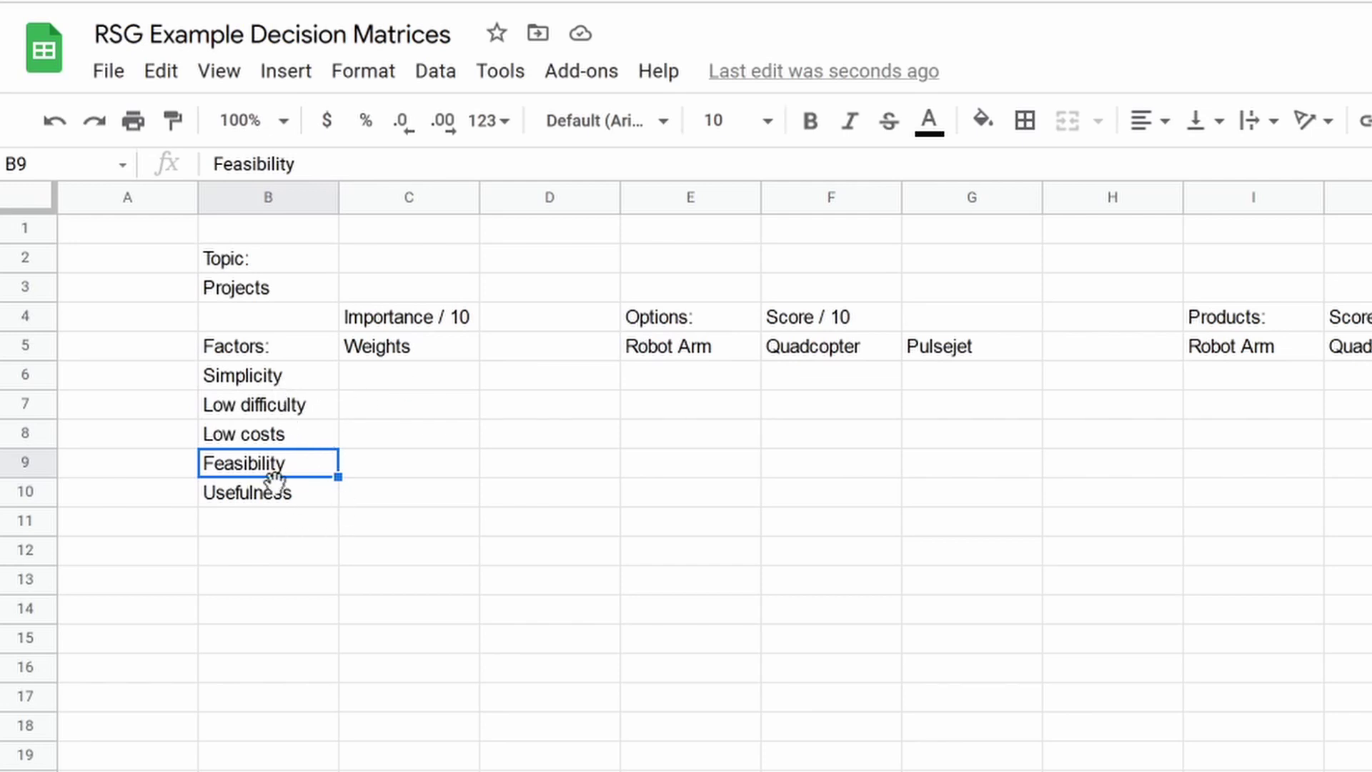
left_click_drag(307, 404, 307, 379, "ctrl")
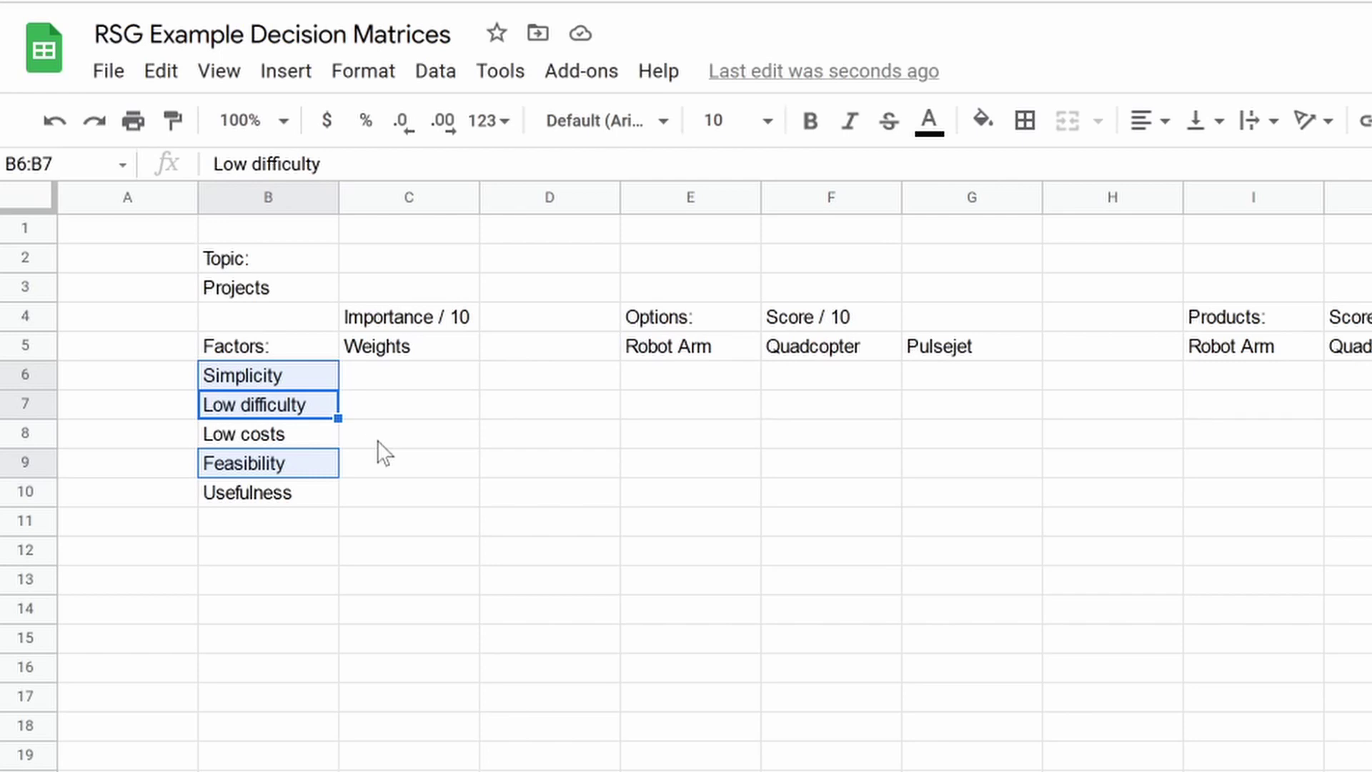
left_click(322, 462)
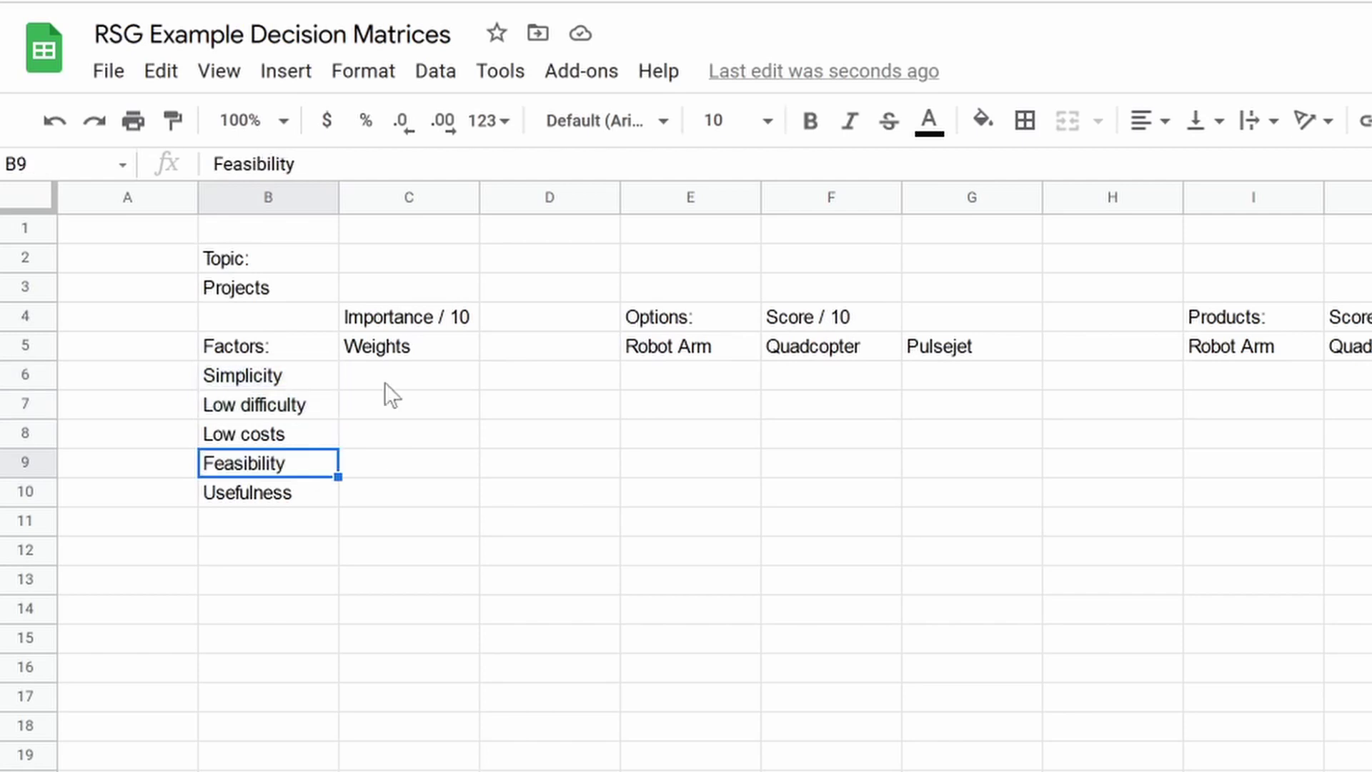
Enter the factor weights 9, 8, 7, 10 and 5 in cells C6 to C10
left_click(386, 384)
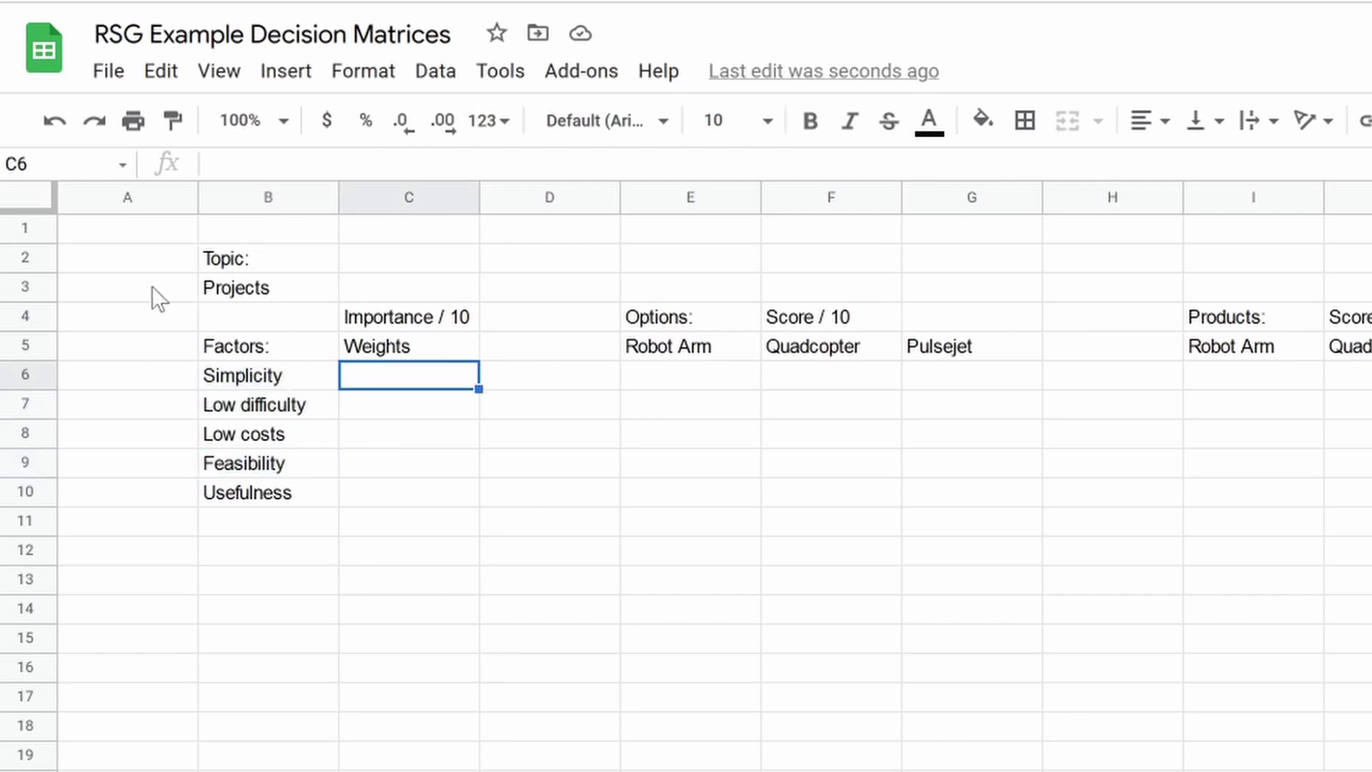
type("9")
key("Return")
type("8")
key("Return")
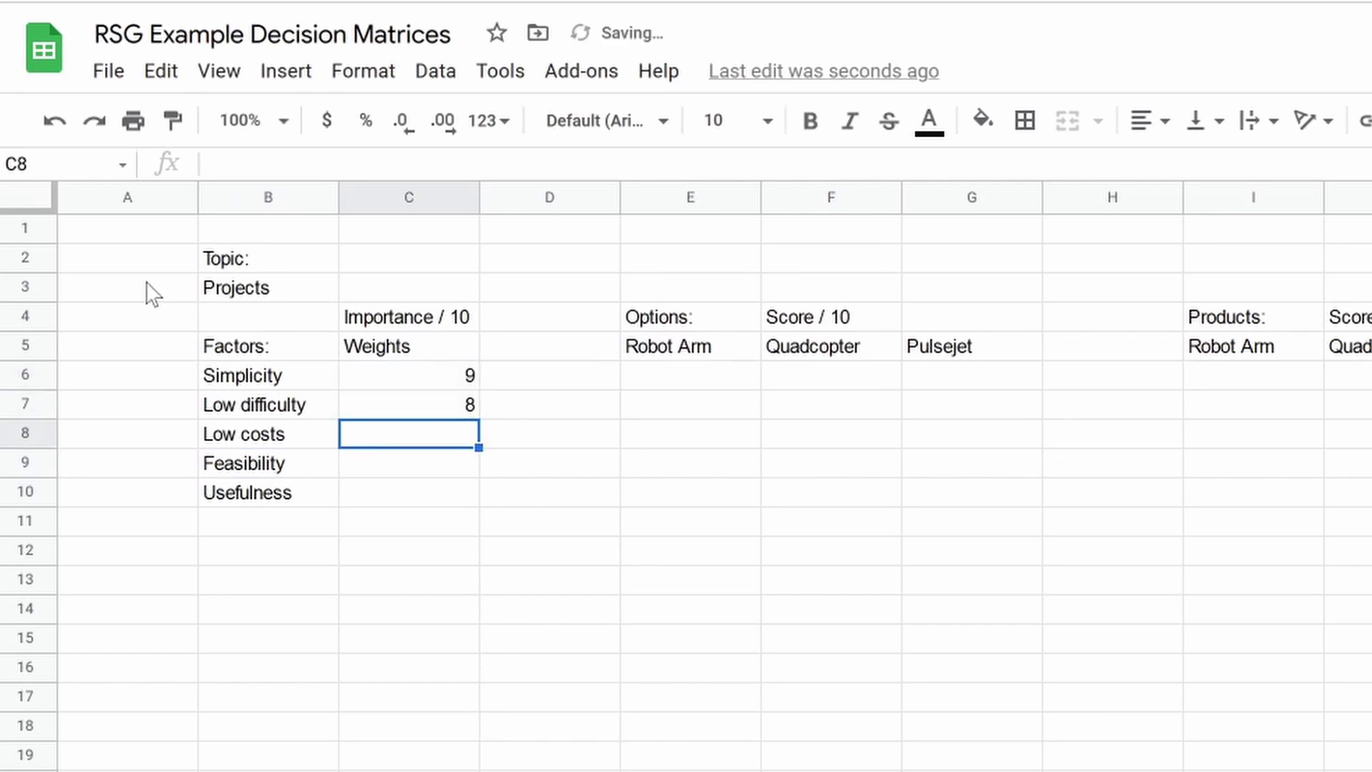
type("7")
key("Return")
type("10")
key("Return")
type("5")
key("Return")
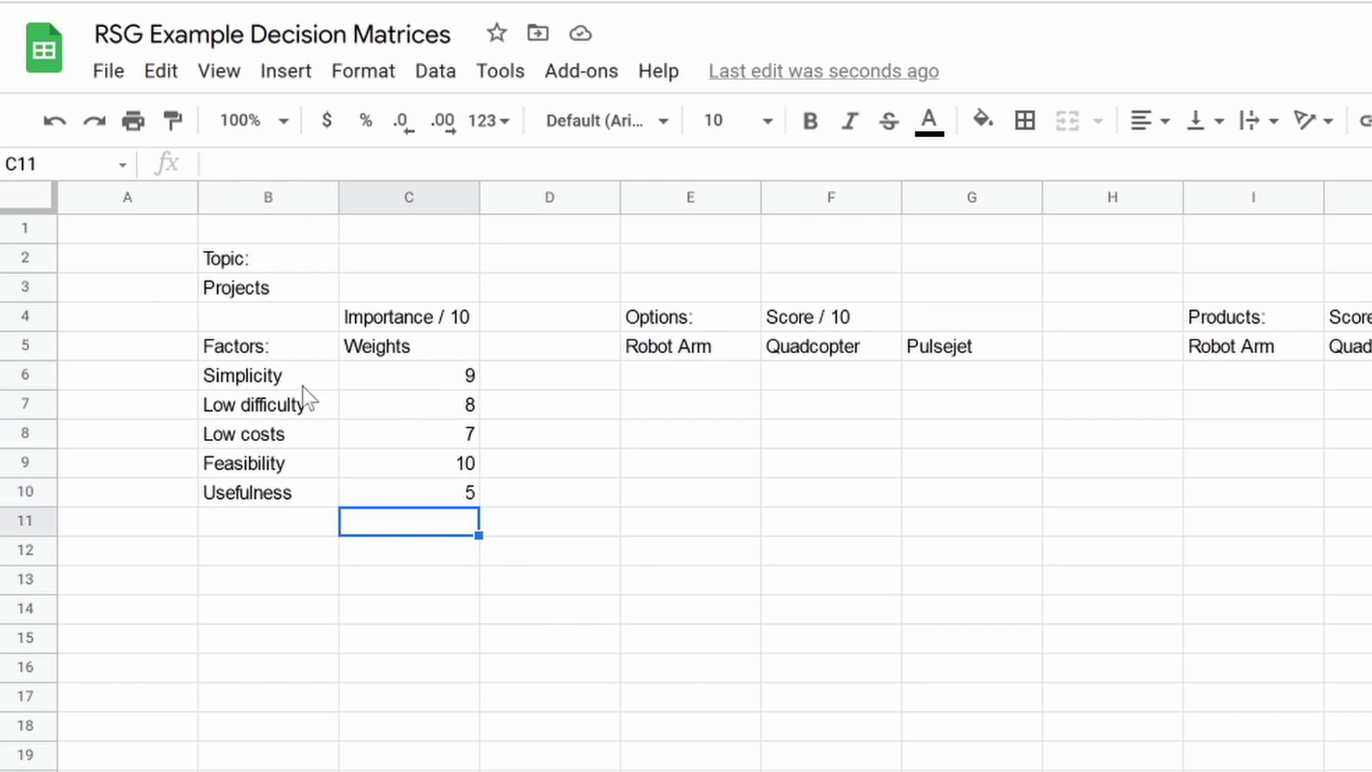
Enter the Robot Arm scores 8, 8, 7, 8 and 5 in cells E6 to E10
left_click(692, 379)
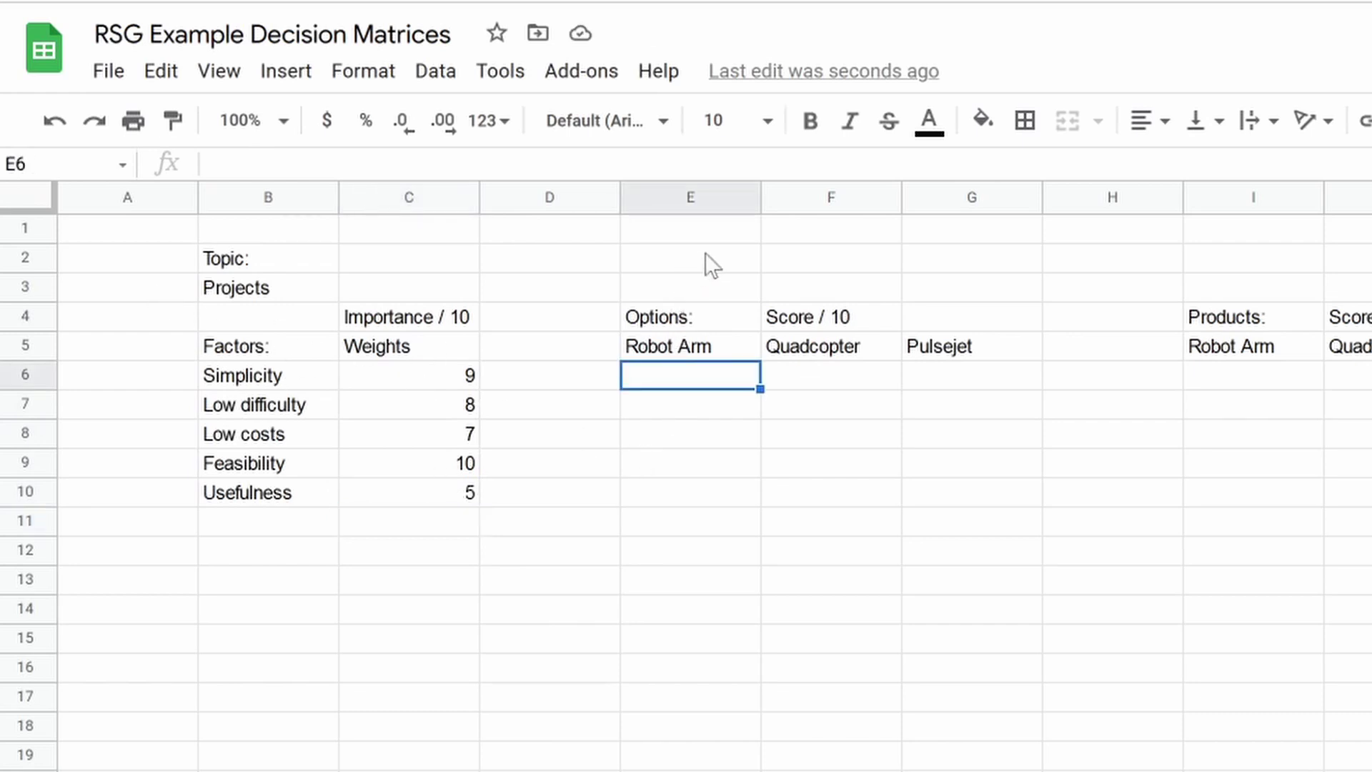
type("8")
key("Return")
type("8")
key("Return")
type("7")
key("Return")
type("8")
key("Return")
type("5")
key("Return")
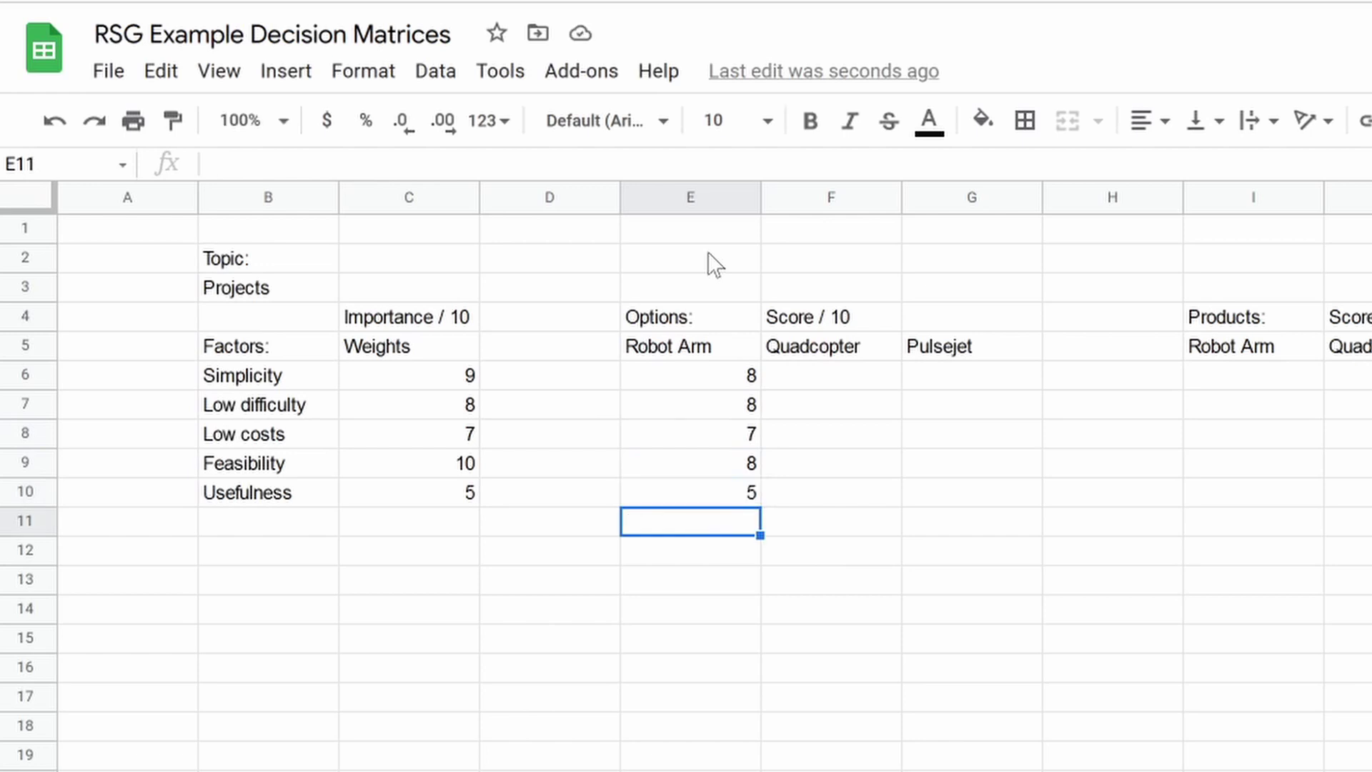
Enter the Quadcopter scores 3, 4, 5, 6 and 9 in cells F6 to F10
left_click(841, 372)
type("3")
key("Return")
type("4")
key("Return")
type("5")
key("Return")
type("6 9")
key("Return")
Enter the Pulsejet scores 6, 6, 5, 7 and 3 in cells G6 to G10
left_click(936, 385)
type("6")
key("Return")
type("6")
key("Return")
type("5 7 3")
key("Return")
Calculate the Robot Arm products with =E6*C6 in cell I6 and fill the formula down to I10
left_click(1290, 382)
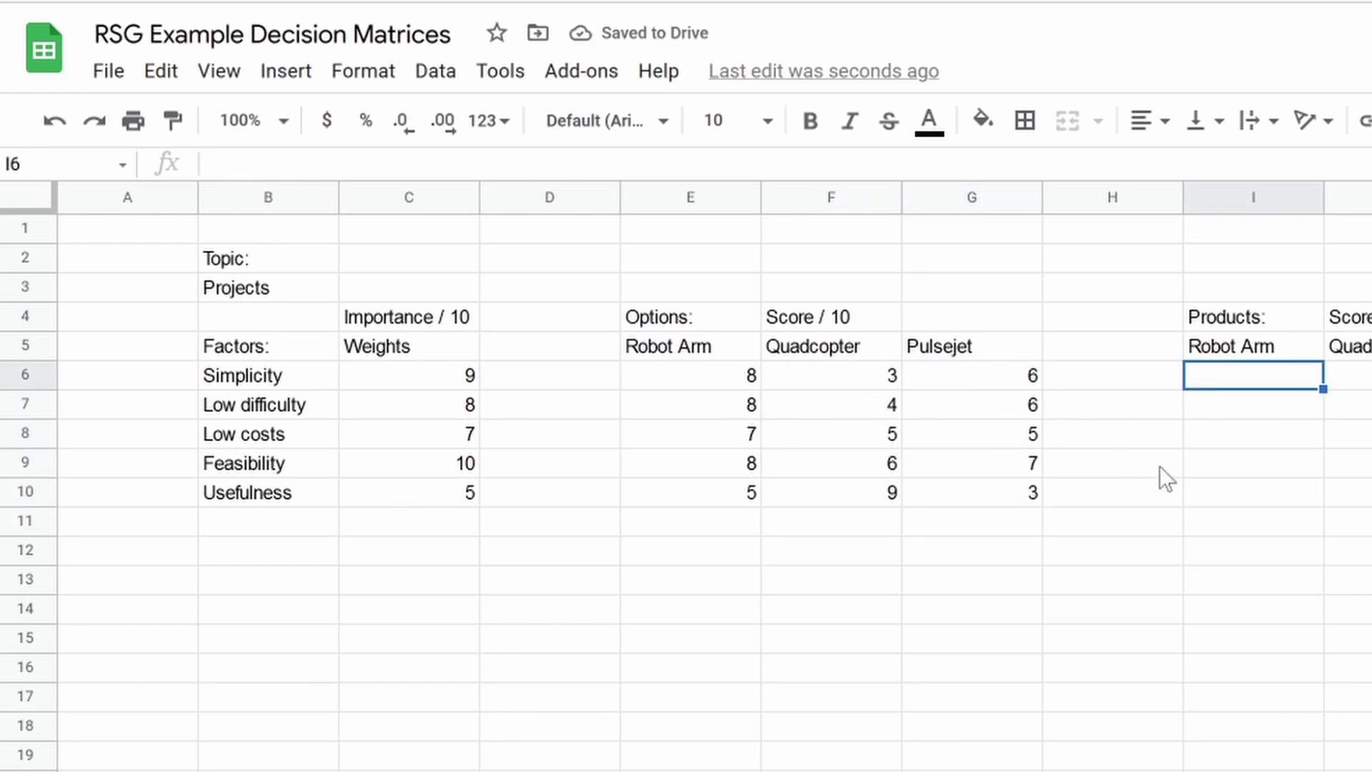
type("=")
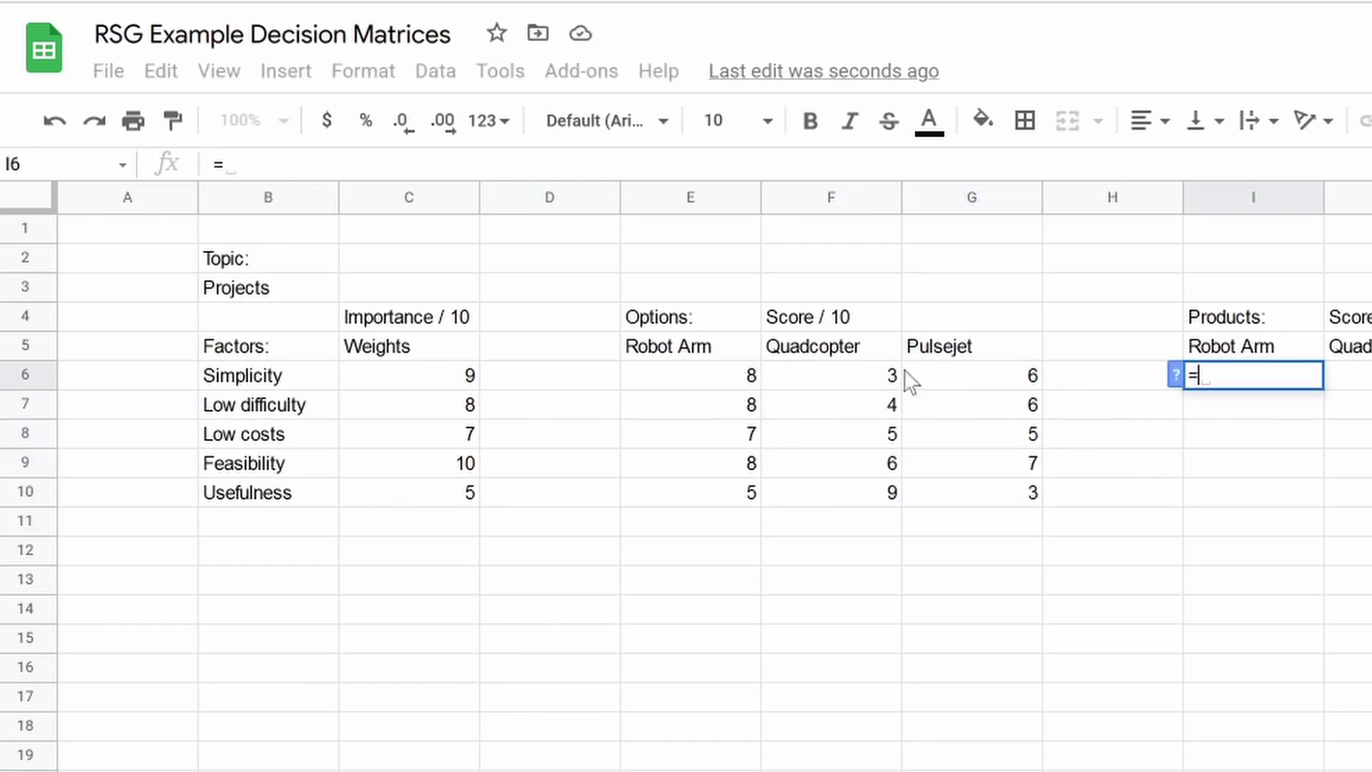
left_click(747, 384)
type("*")
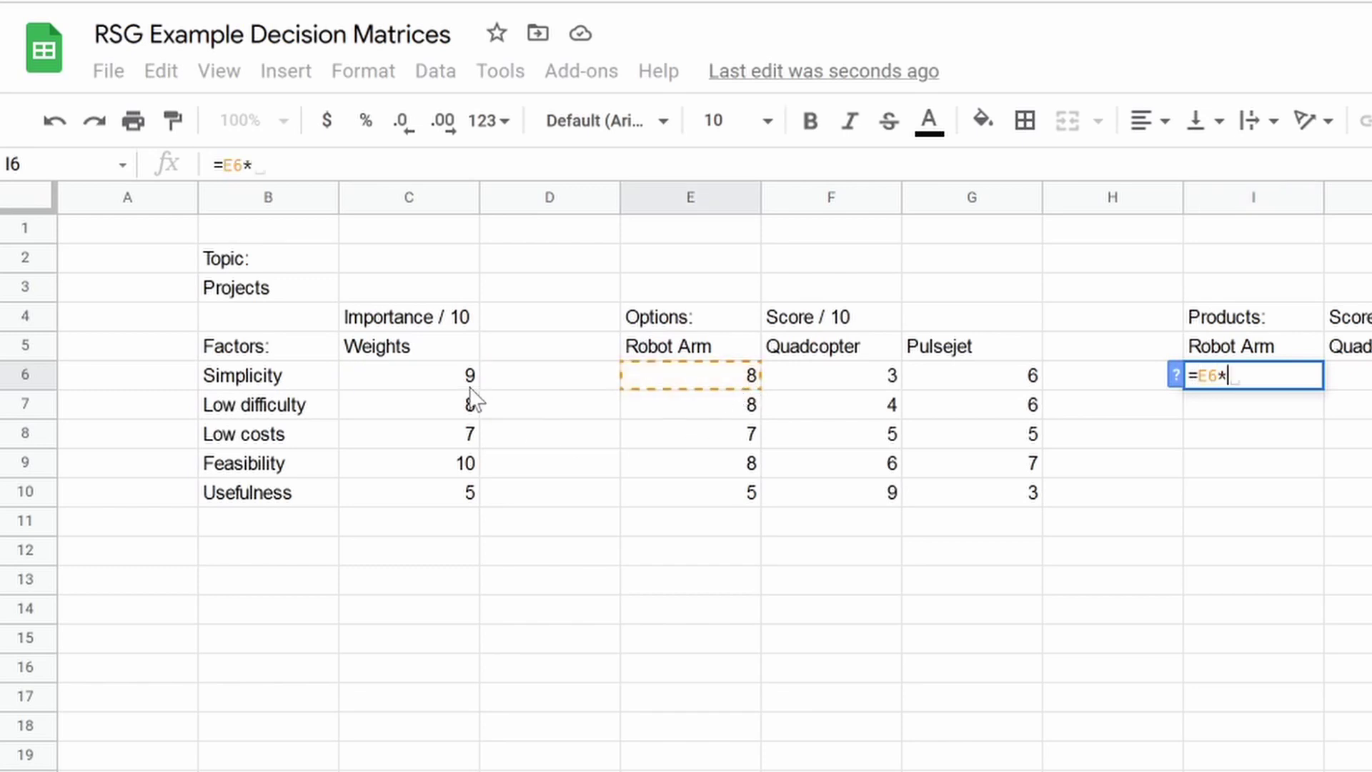
left_click(389, 386)
key("Return")
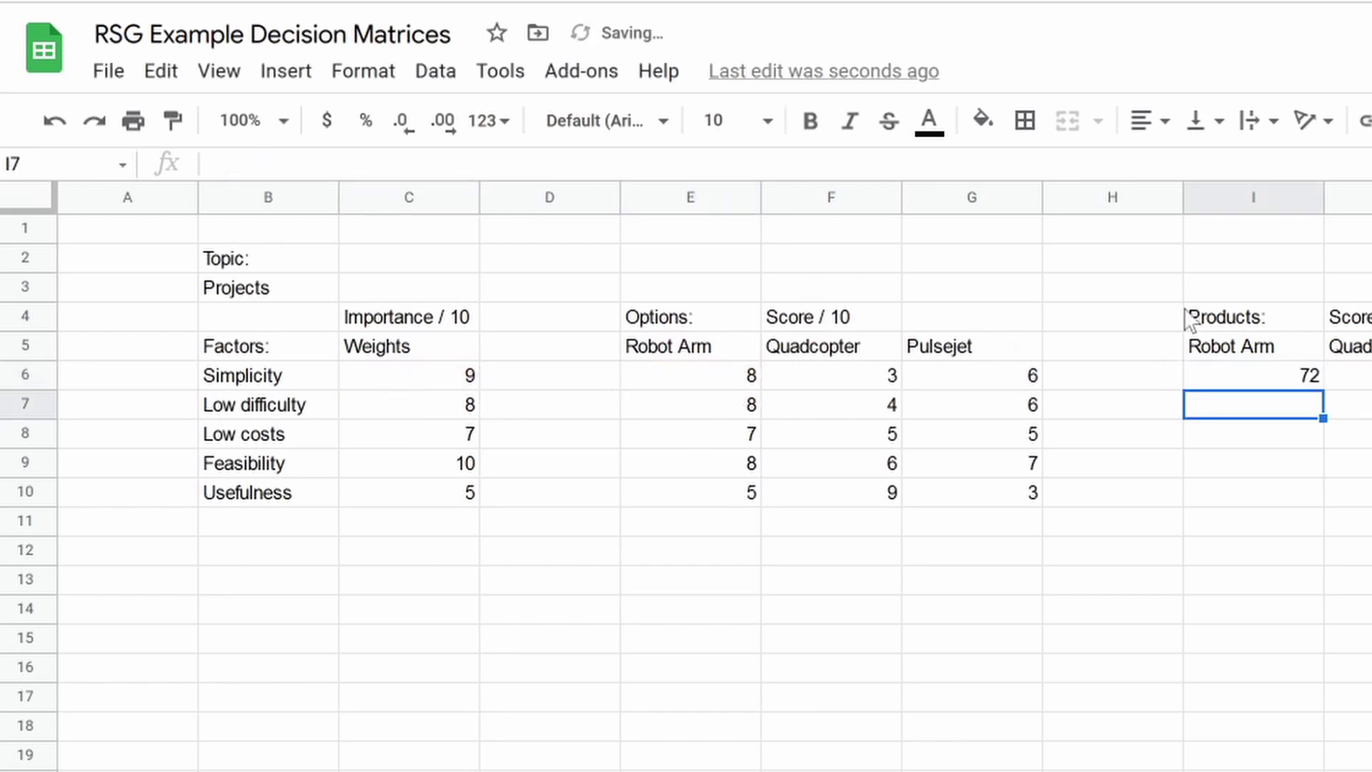
left_click(1302, 383)
left_click_drag(1323, 389, 1315, 493)
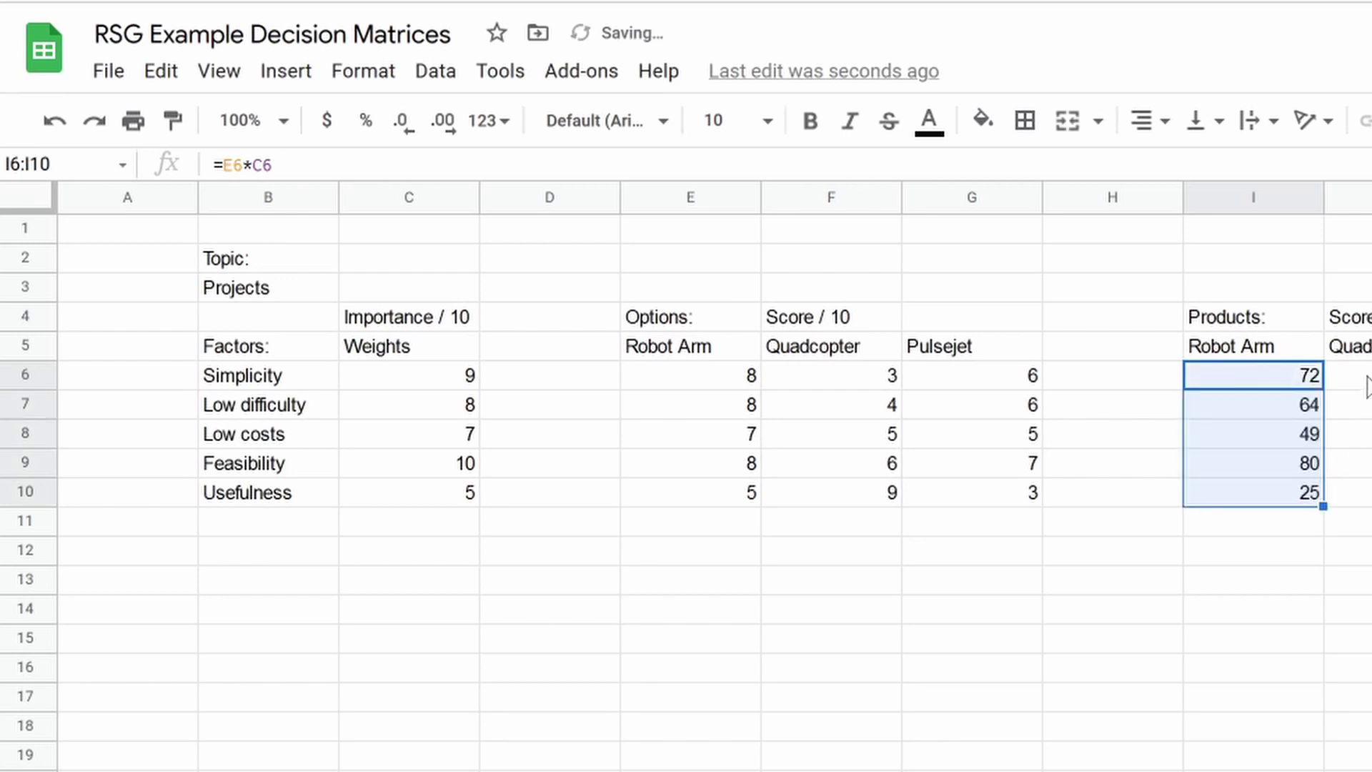
Calculate the Quadcopter products with =F6*C6 in cell J6 and accept the suggested autofill down to J10
left_click(1364, 378)
type("=")
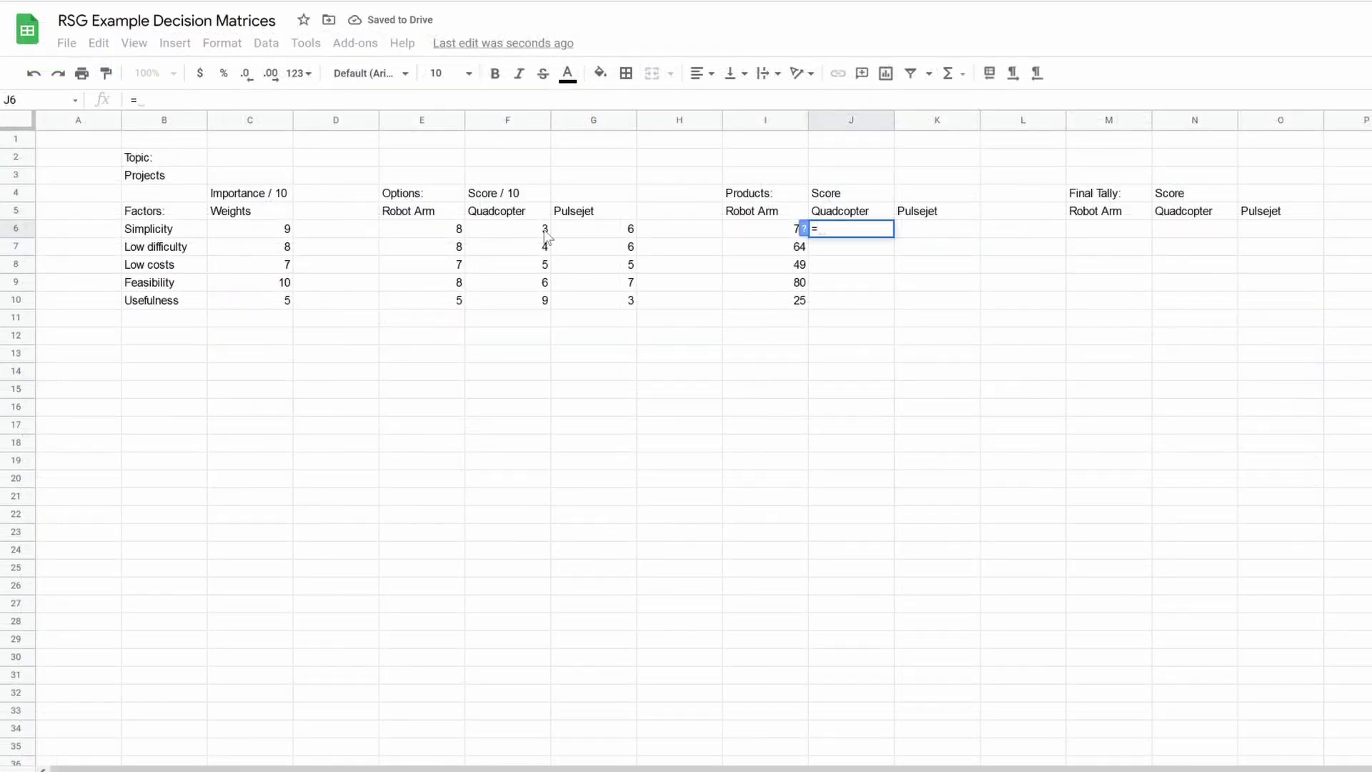
left_click(515, 234)
type("*")
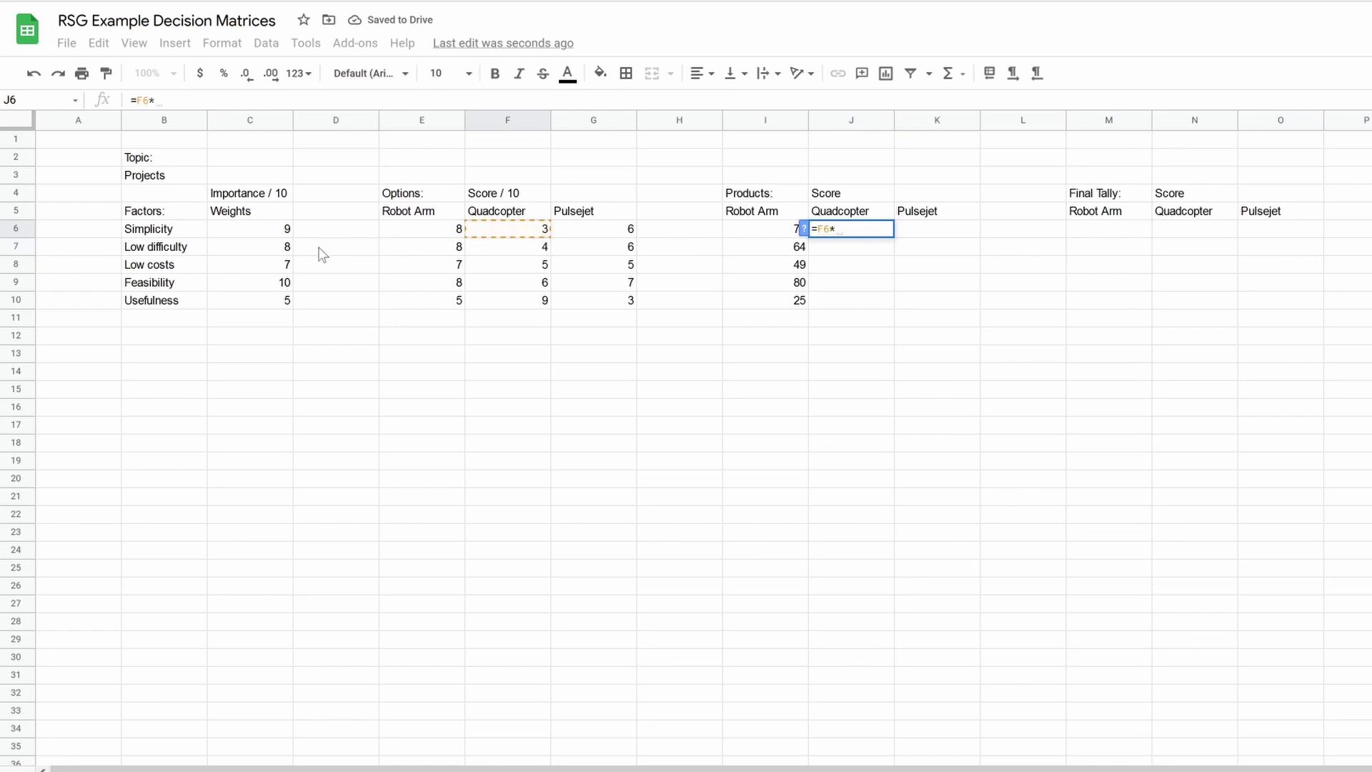
left_click(286, 232)
key("Return")
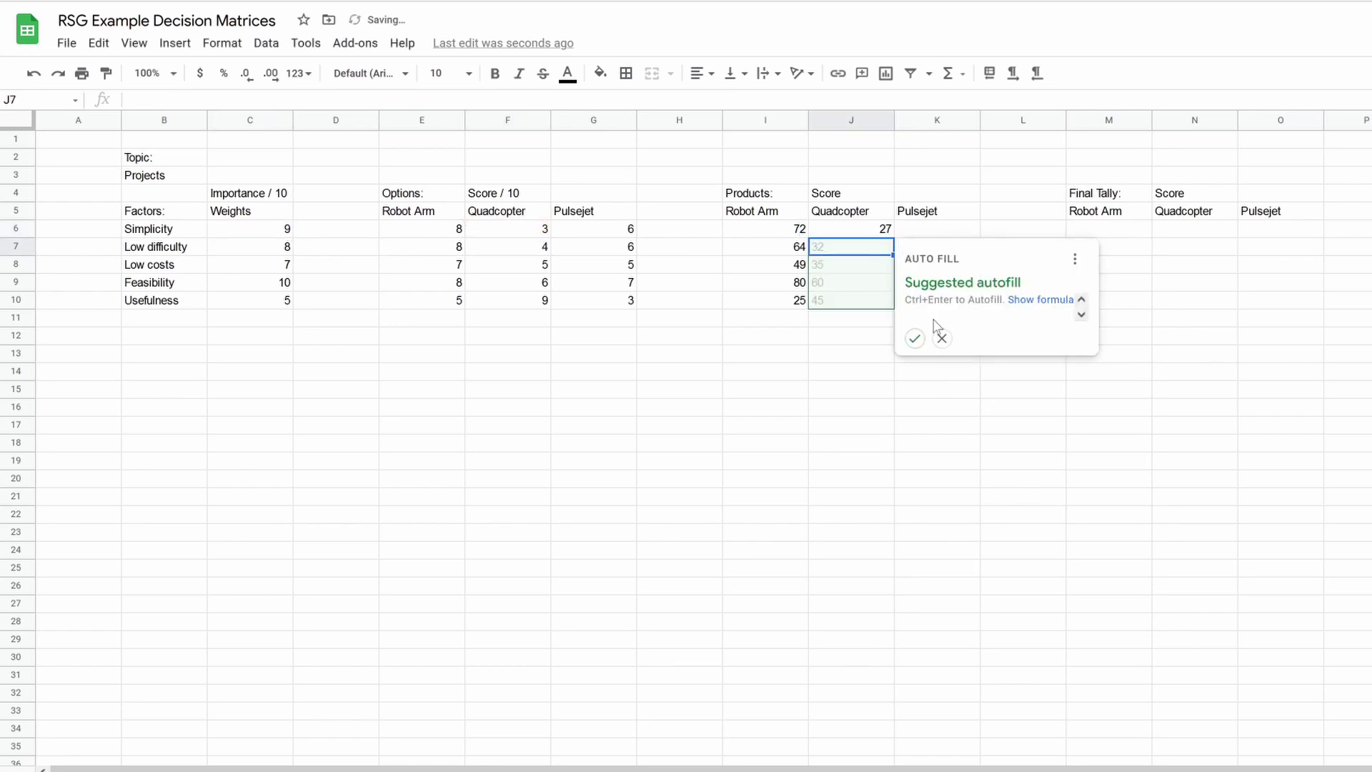
left_click(915, 339)
Calculate the Pulsejet products with =G6*C6 in cell K6 and accept the suggested autofill down to K10
left_click(909, 232)
type("=")
left_click(628, 235)
type("*")
left_click(284, 236)
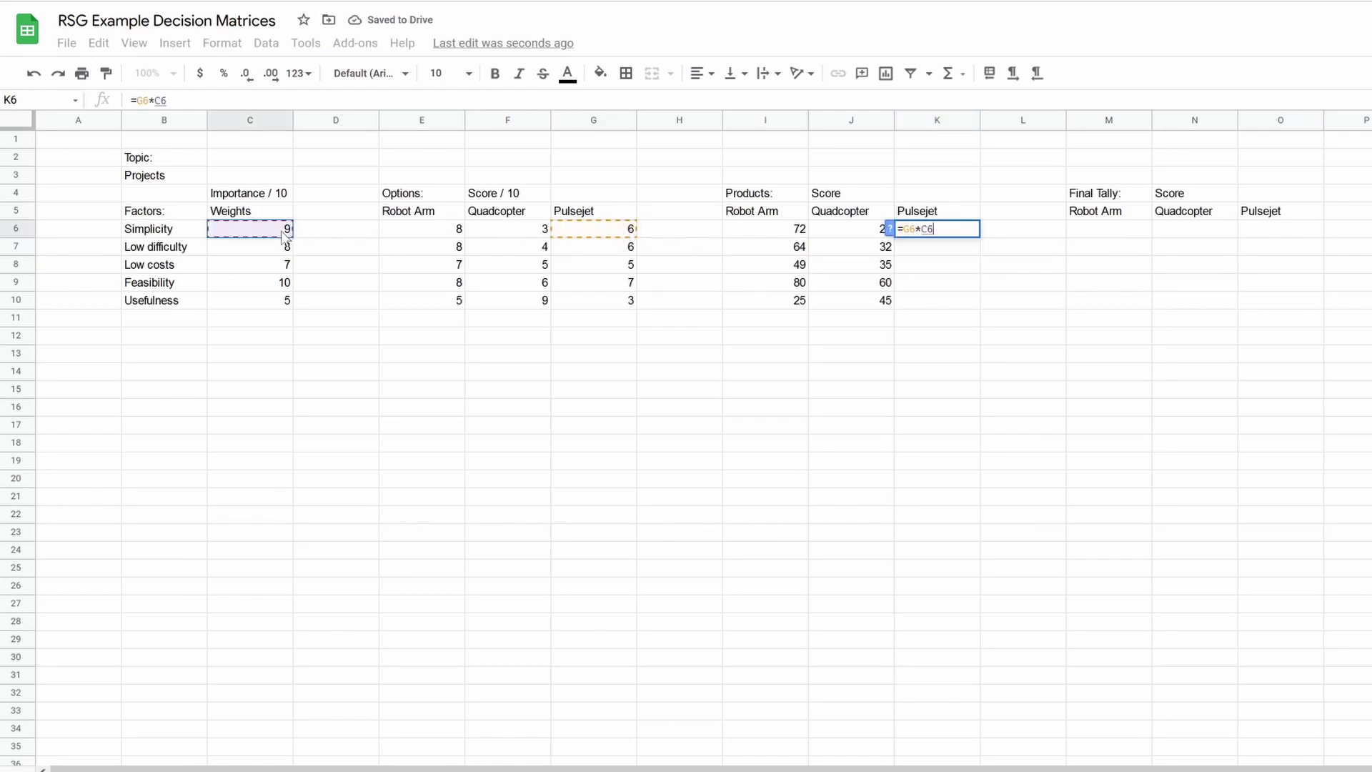
key("Return")
left_click(1000, 339)
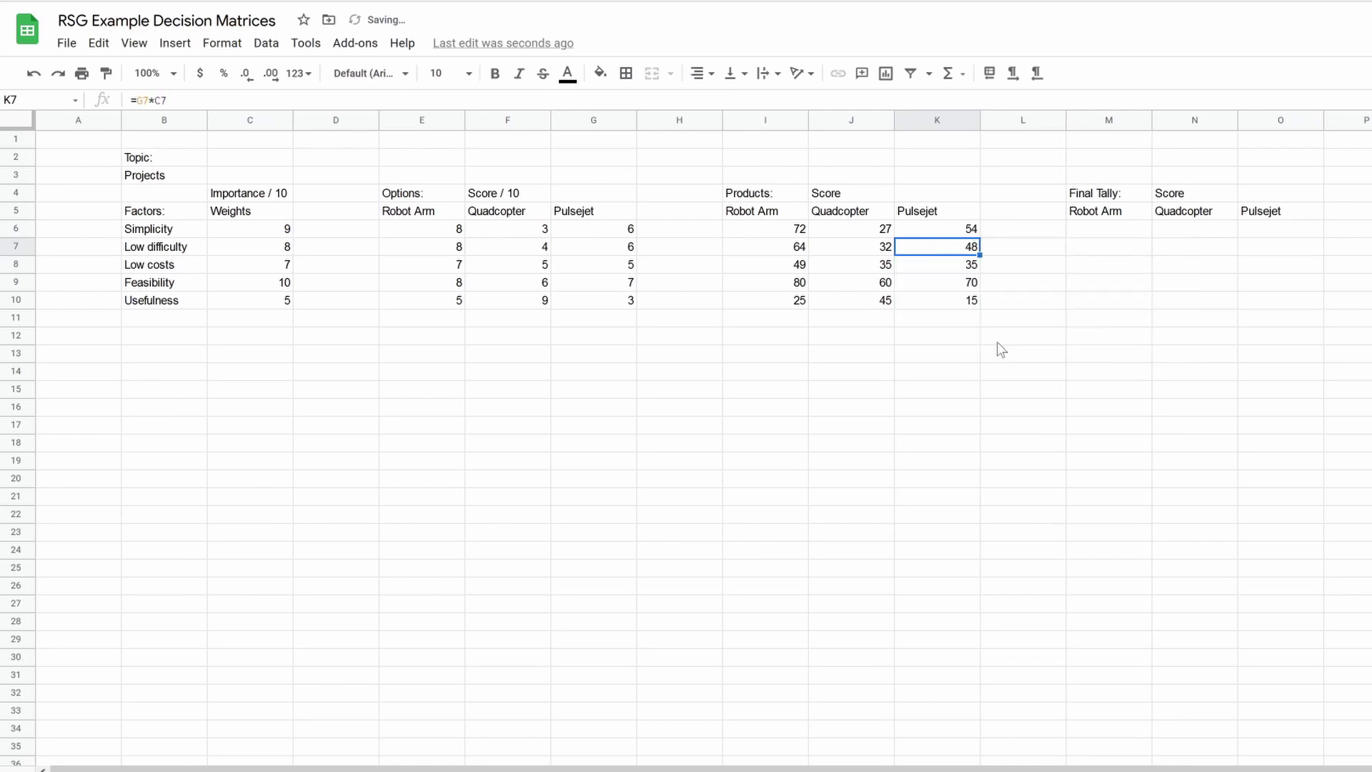
left_click(1004, 301)
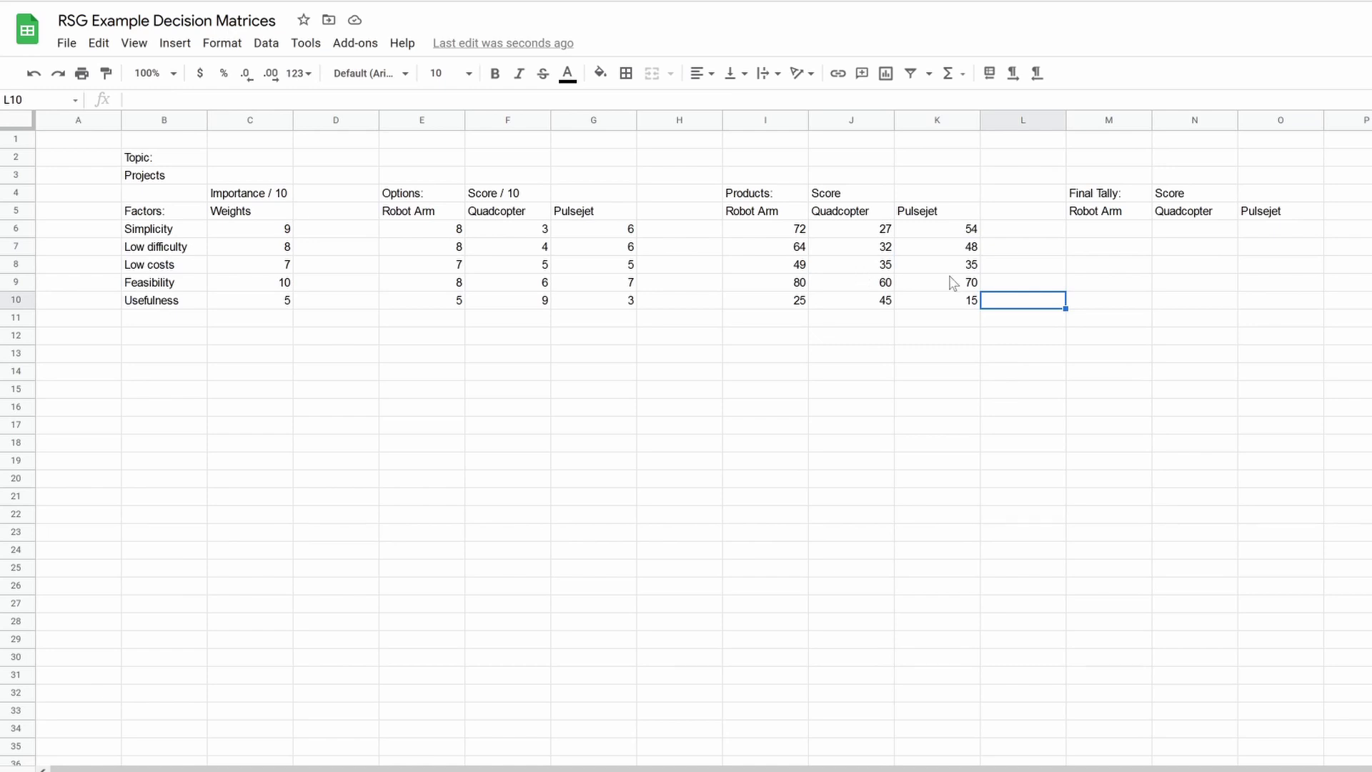
Total the Robot Arm products with =sum(I6:I10) in cell M6 and fill the formula across to O6 for the other projects
left_click(1101, 234)
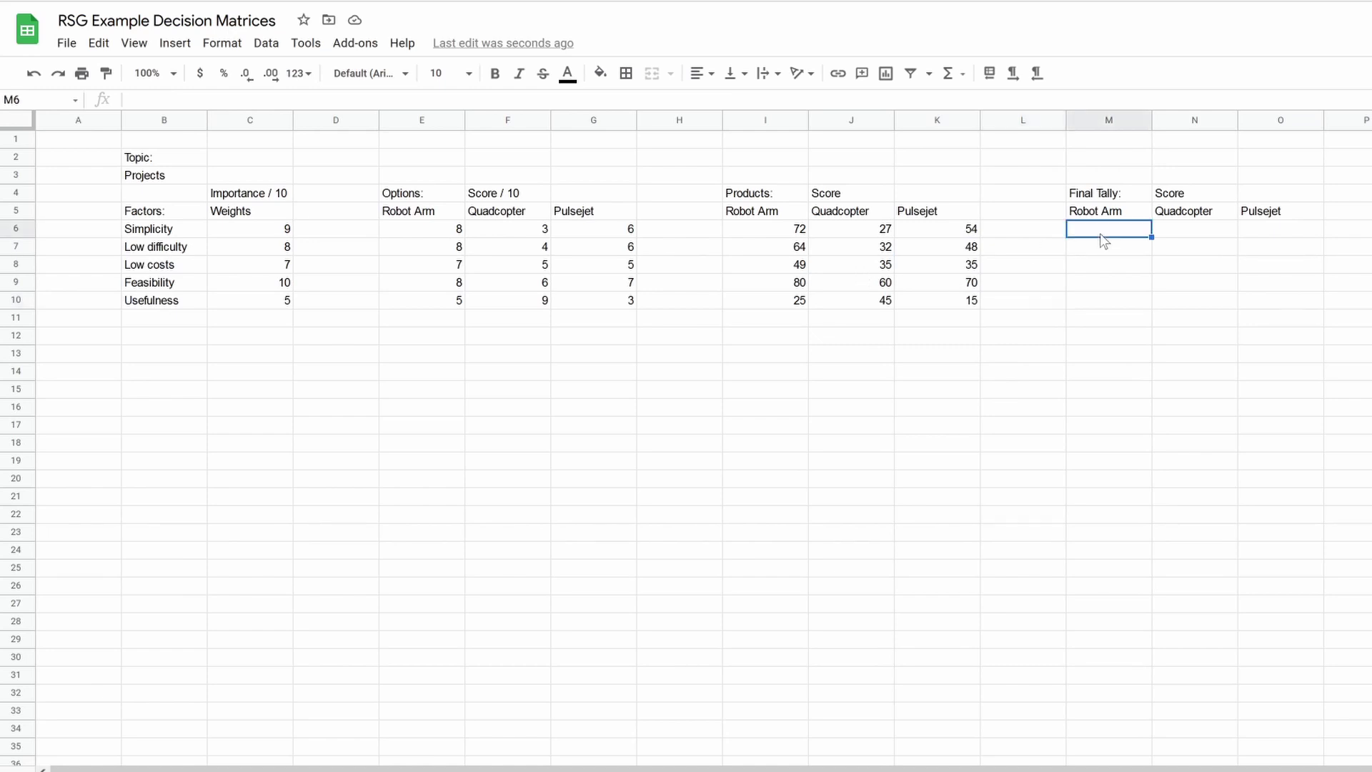
type("=")
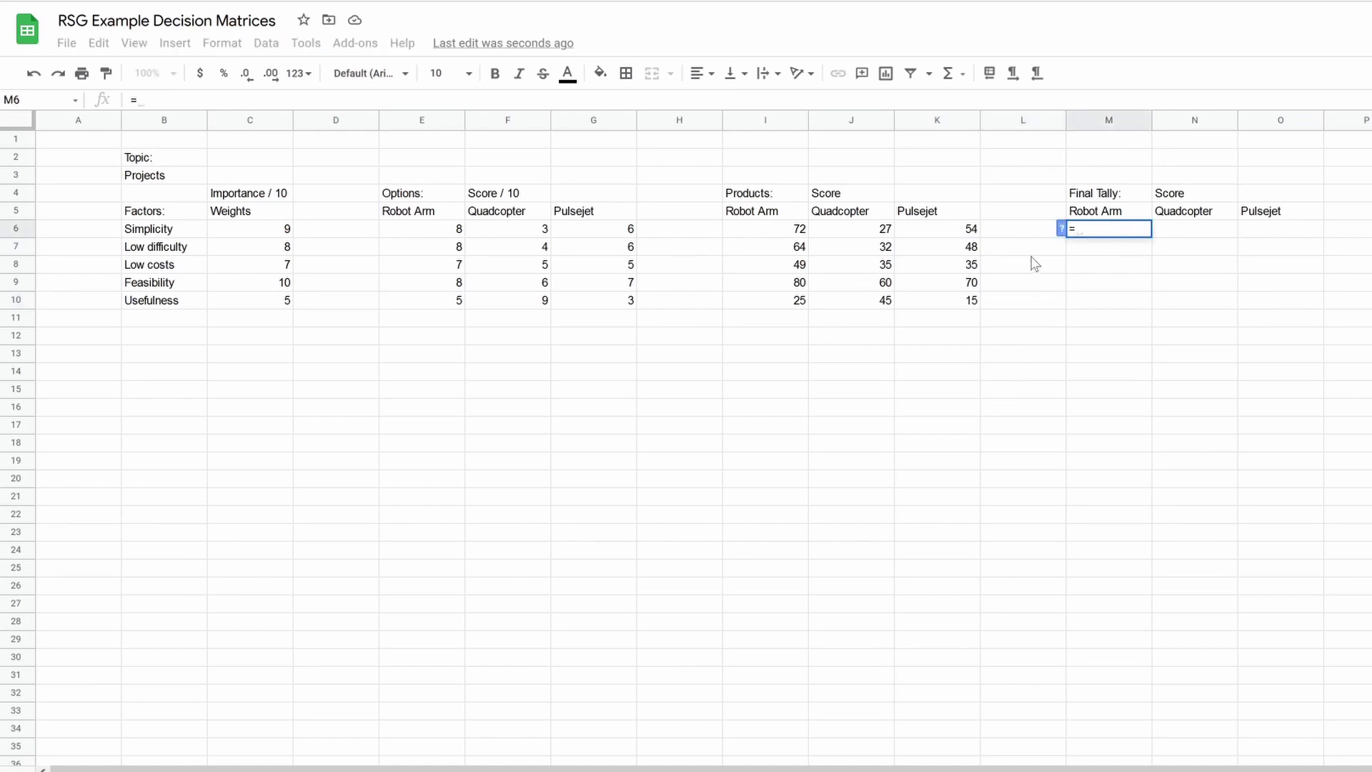
type("sum(")
left_click_drag(790, 225, 786, 309)
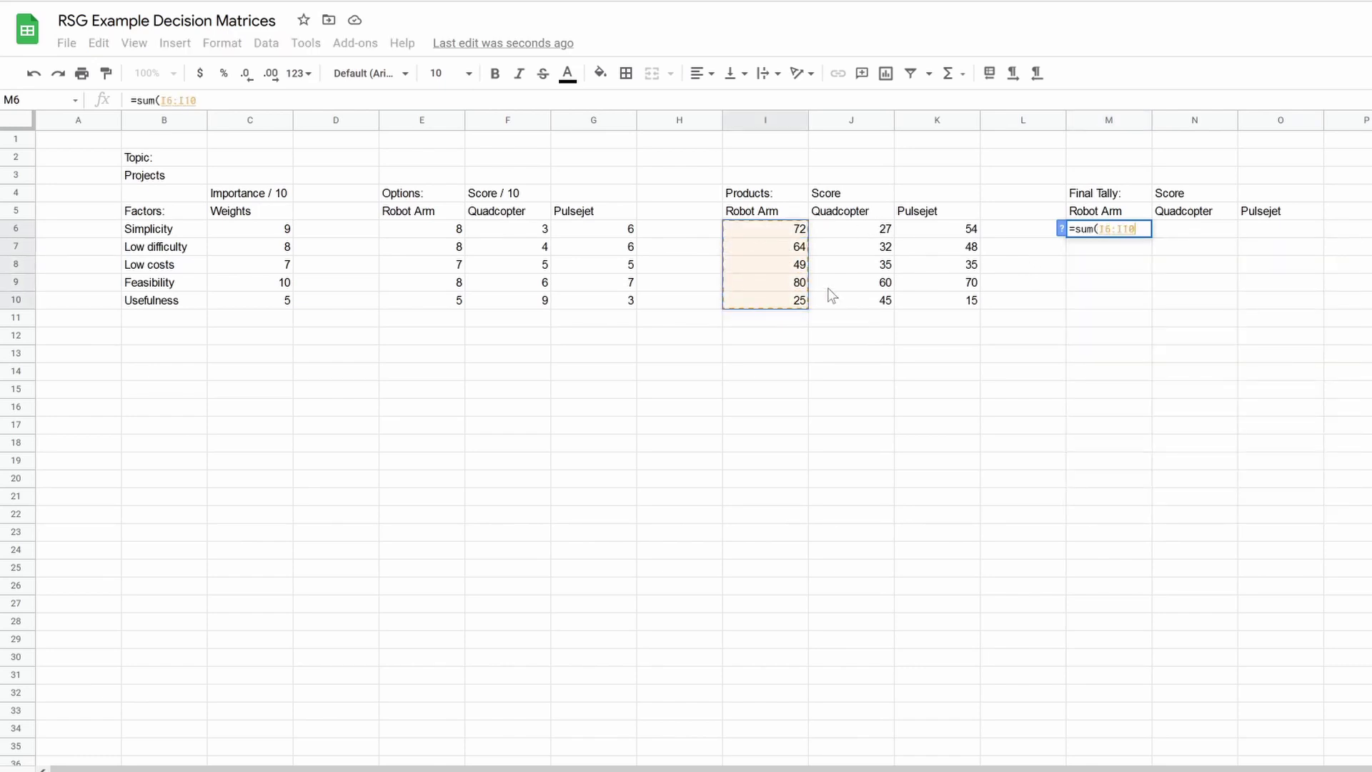
key("Return")
left_click(1142, 234)
left_click_drag(1152, 237, 1252, 232)
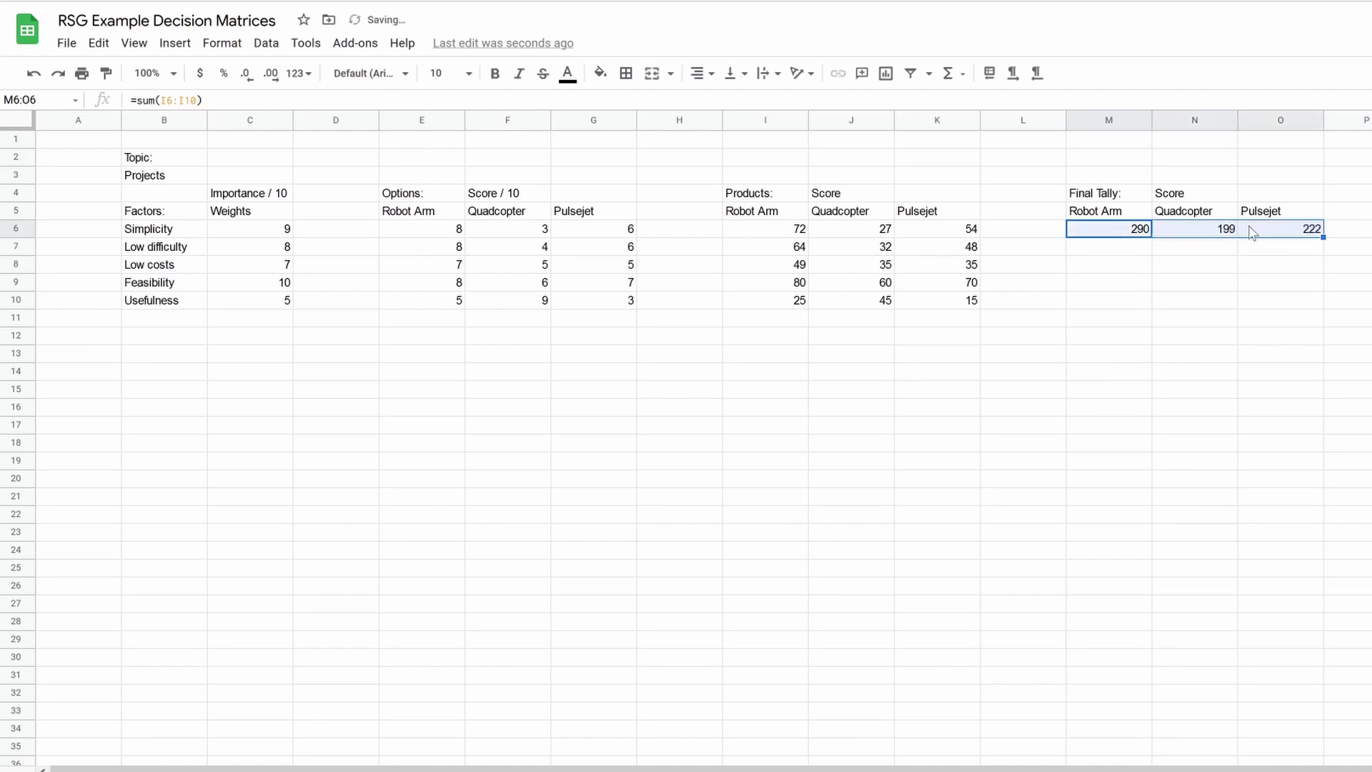
left_click(1213, 250)
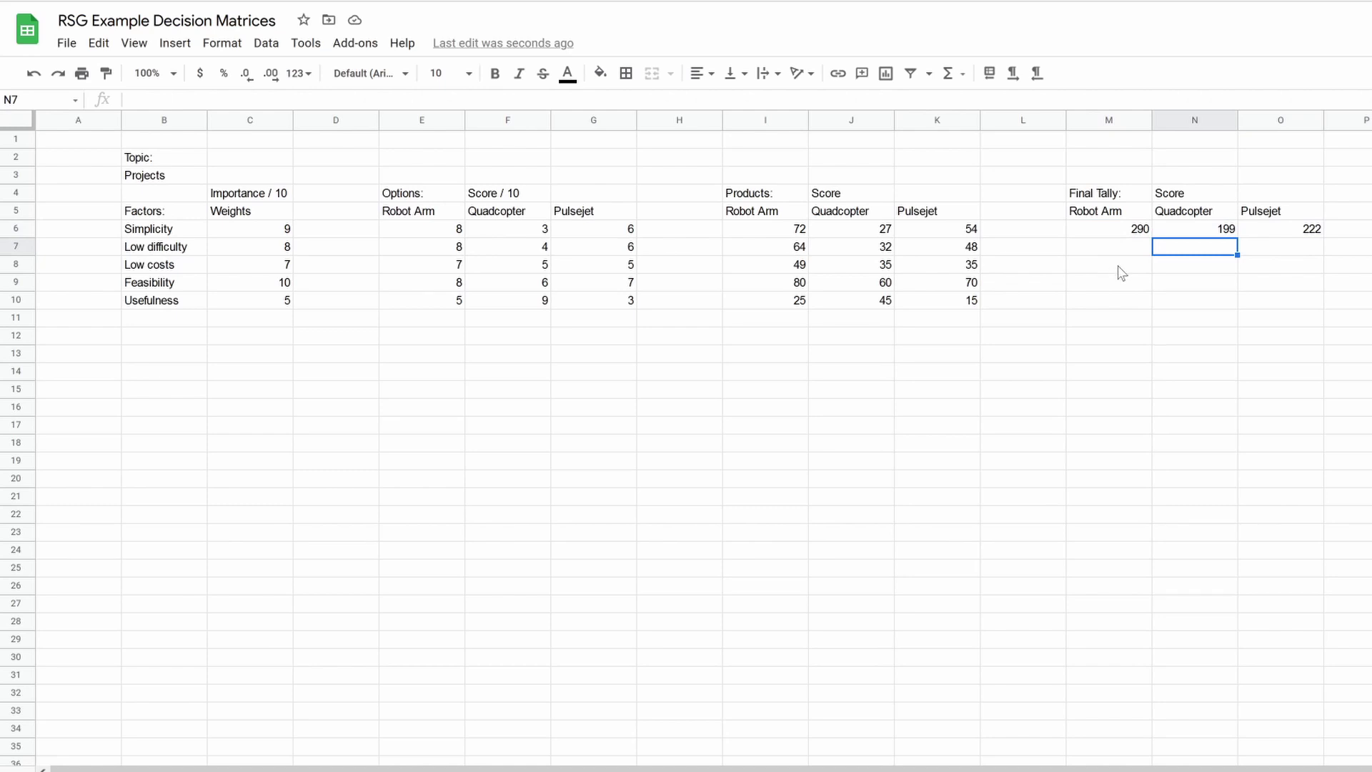
left_click(1113, 256)
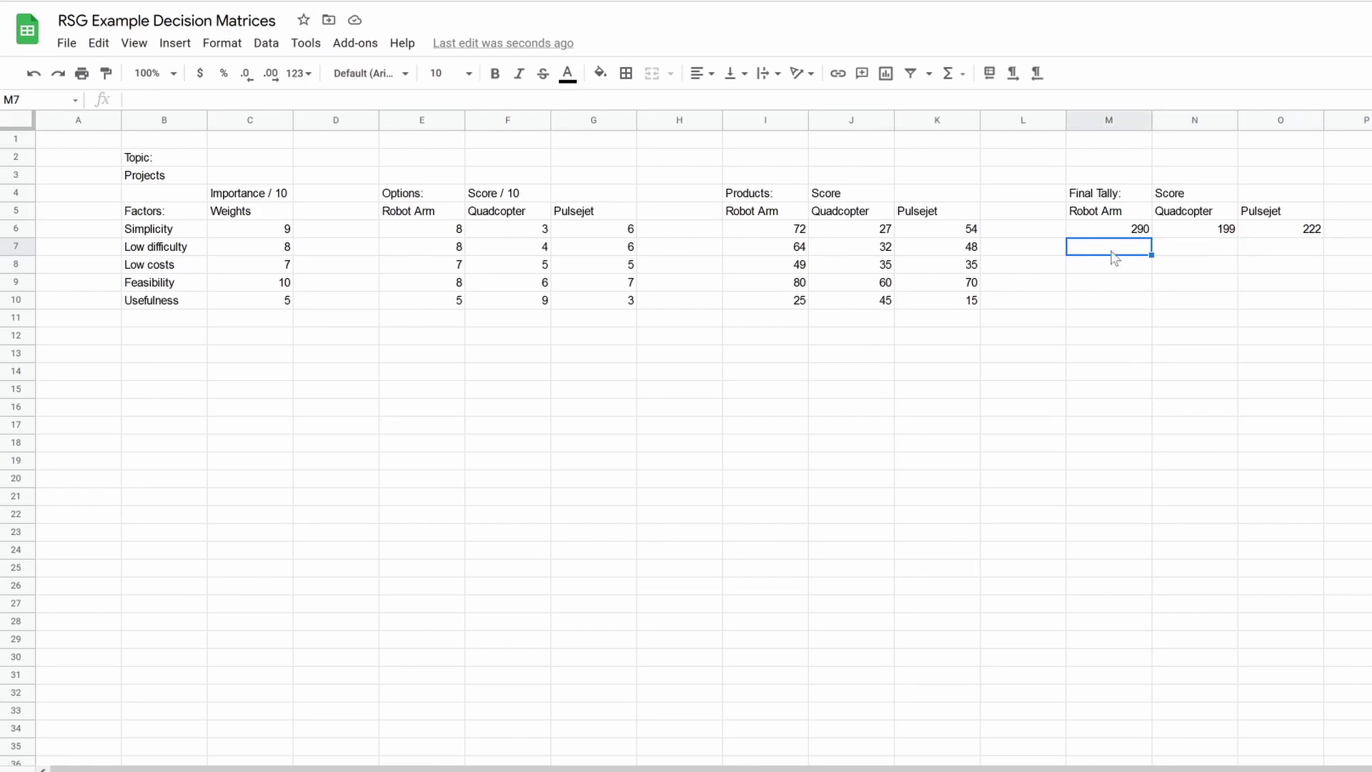